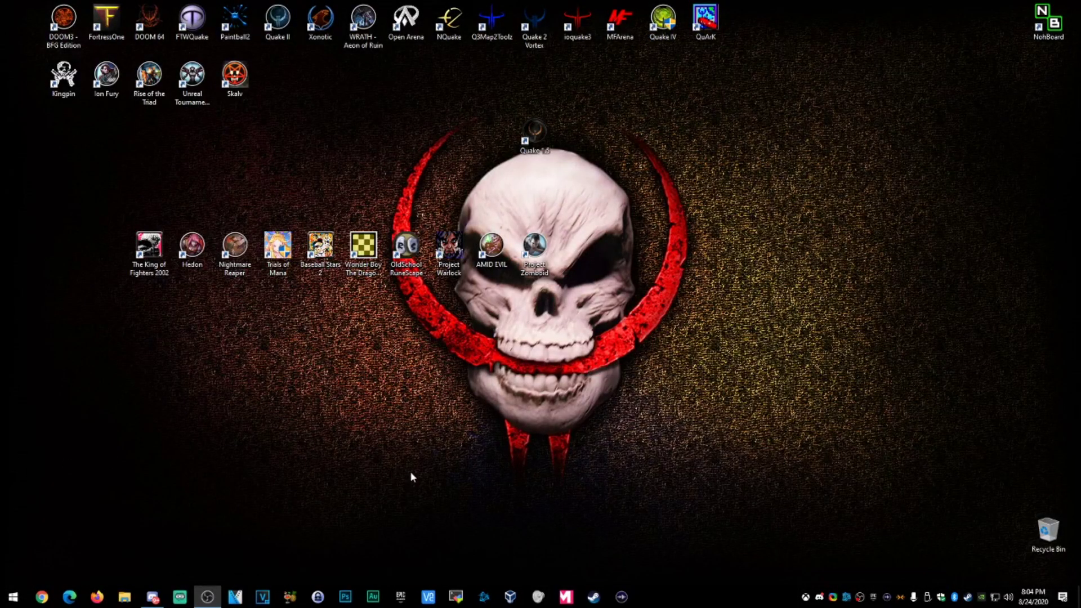
# Step: Try Quake 1.5 from its desktop shortcut and fire a grenade down the corridor
pyautogui.click(551, 152)
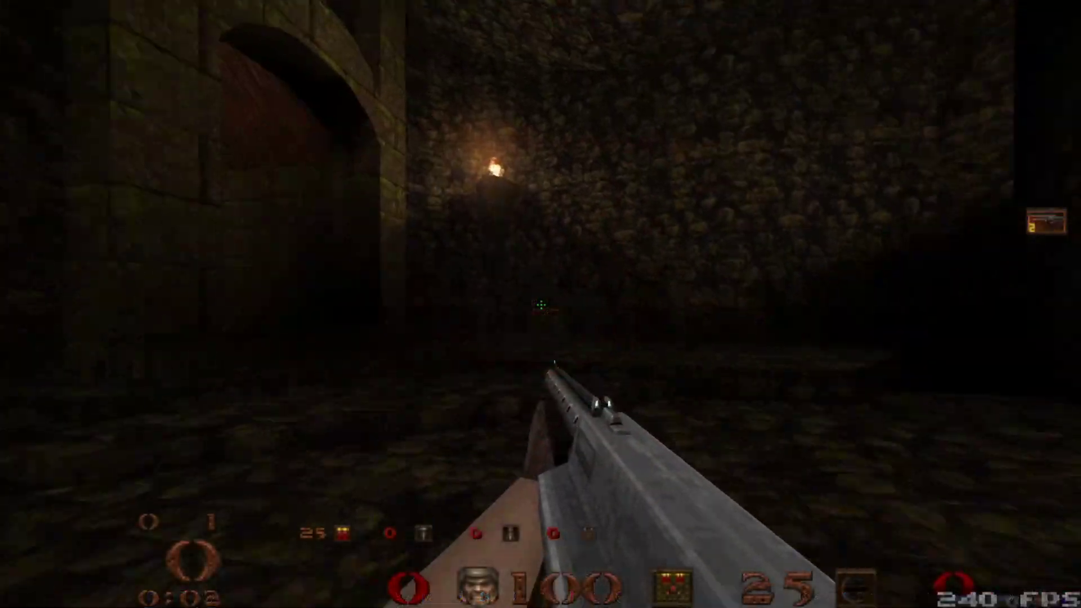
pyautogui.press('w')
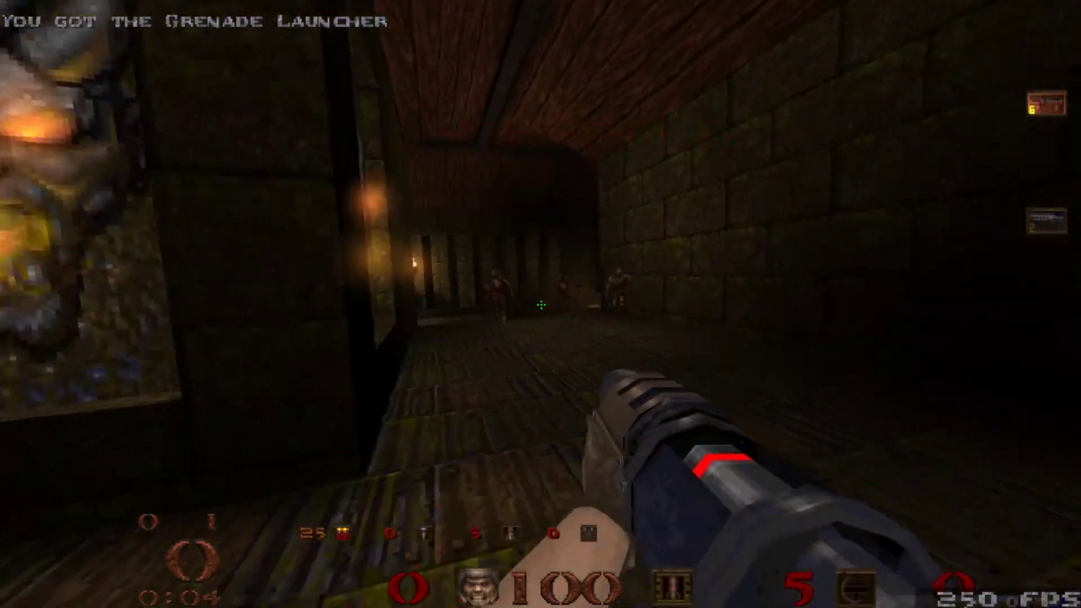
pyautogui.click(541, 305)
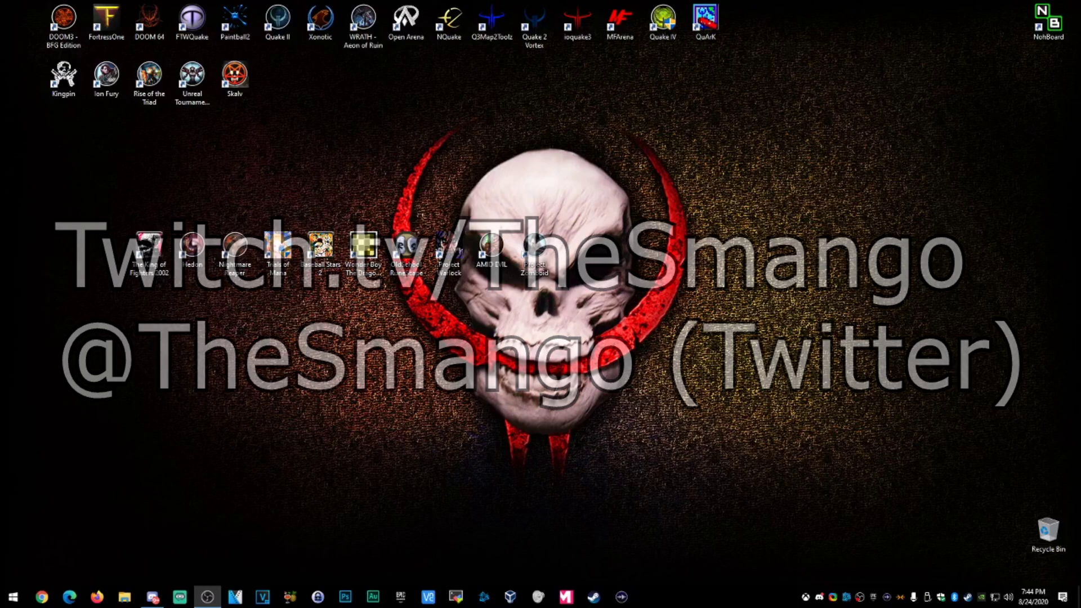
# Step: Start Firefox on a new tab with the address bar ready for a search
pyautogui.click(97, 597)
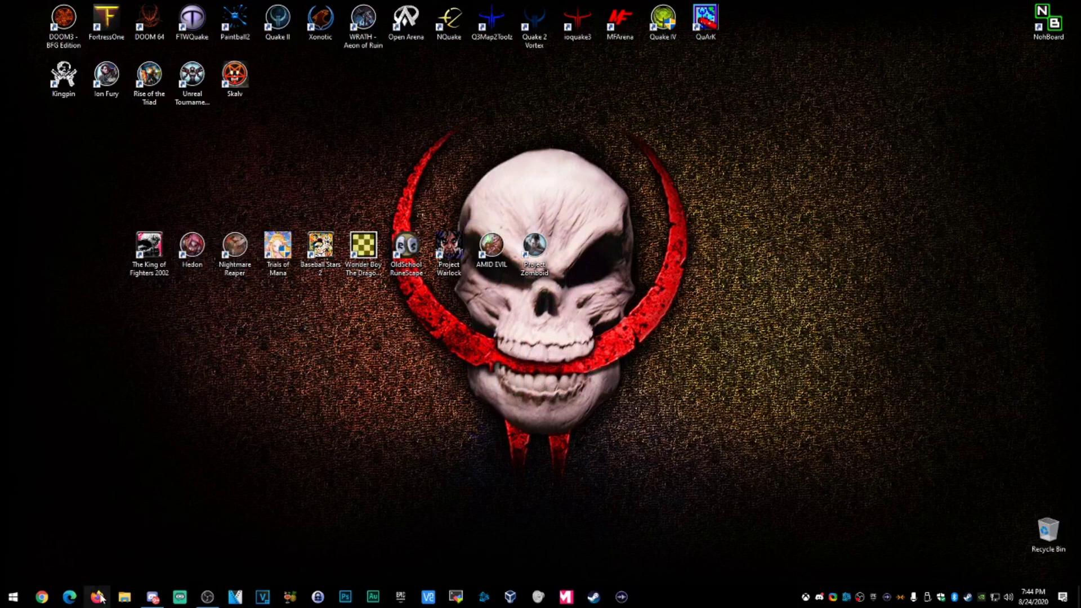
pyautogui.click(271, 30)
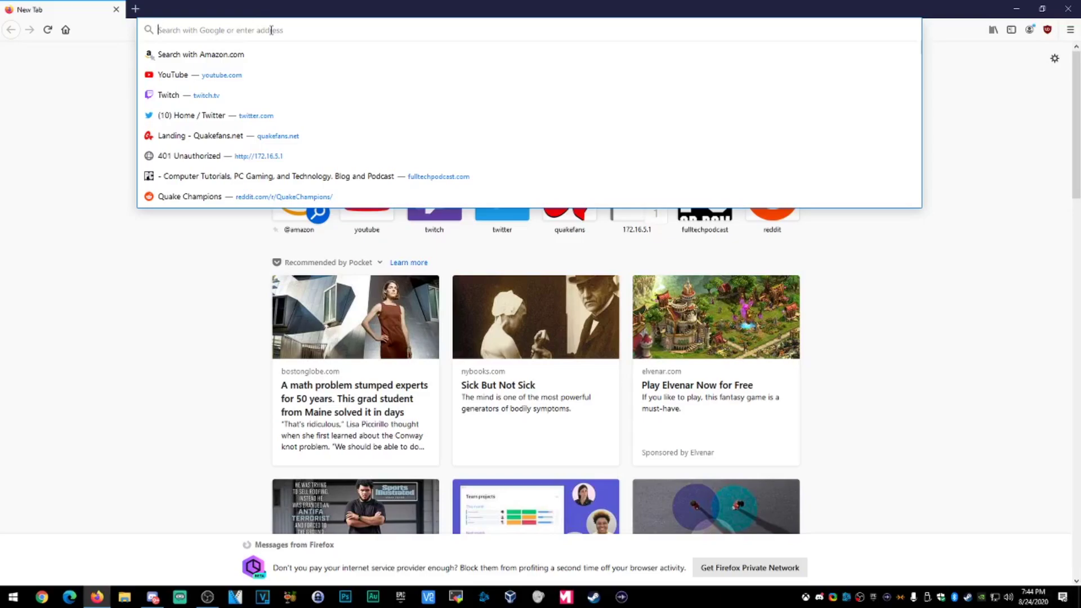
# Step: Search 'moddb quake 1.5', open the Quake 1.5 Mod DB files list and the Single-Player Beta 1 entry
pyautogui.write('moddb quake 1.5')
pyautogui.press('Return')
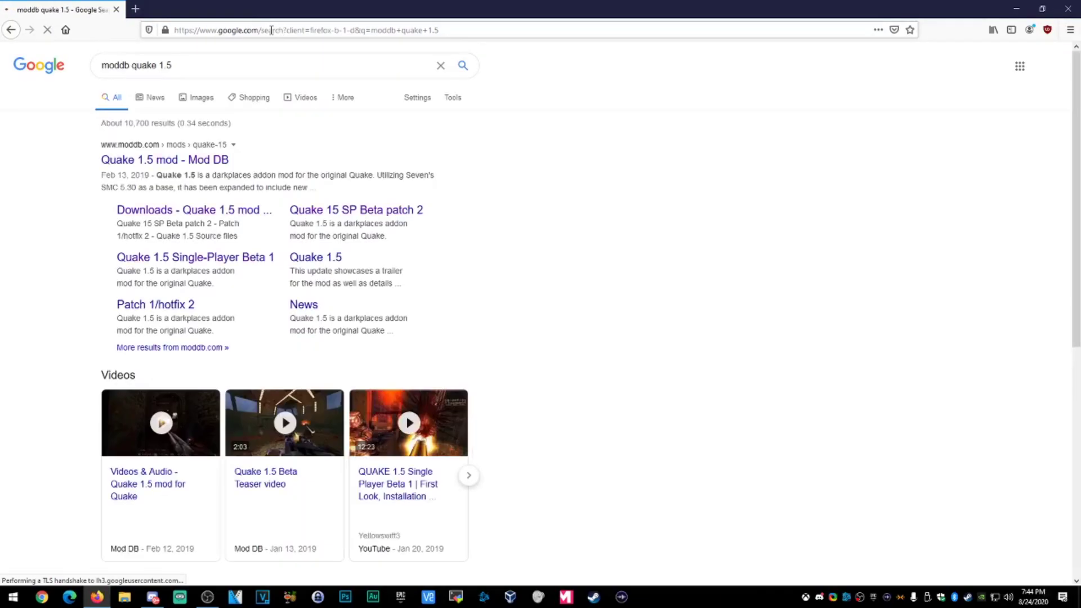
pyautogui.click(217, 161)
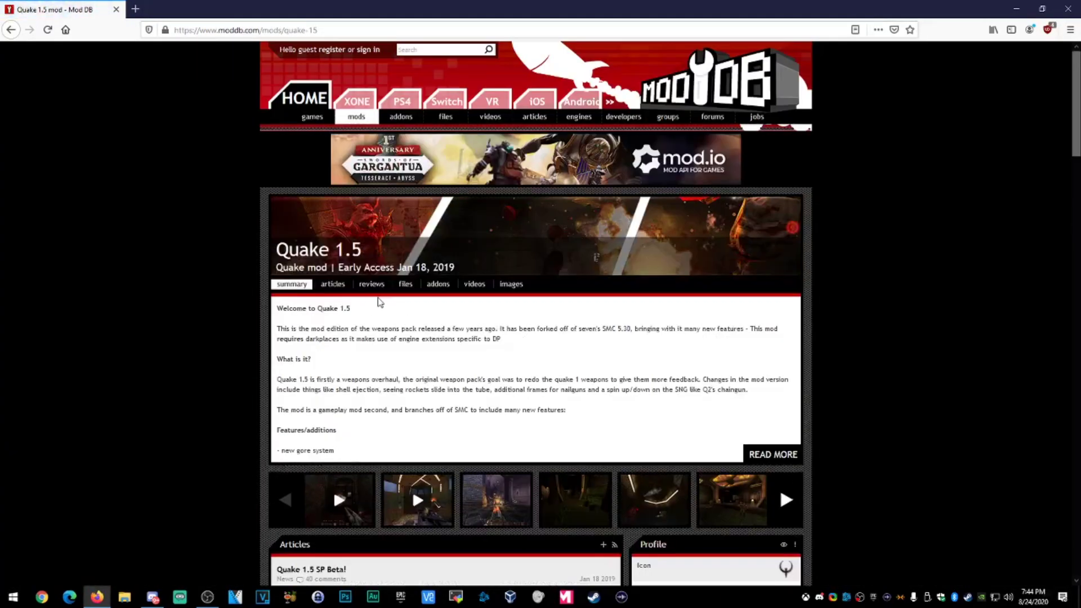
pyautogui.click(410, 287)
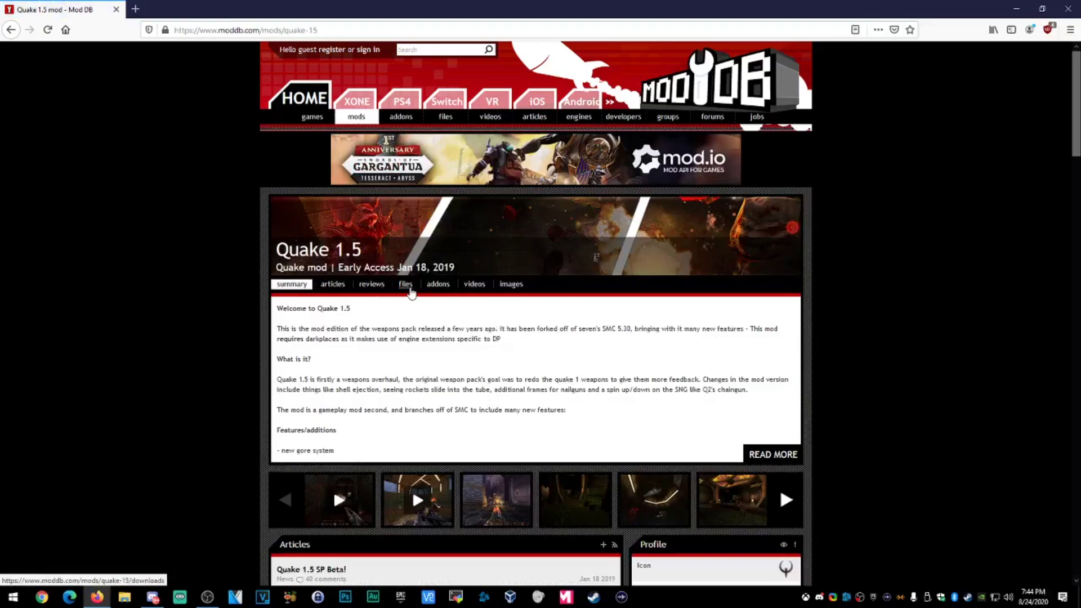
pyautogui.scroll(-4, 412, 298)
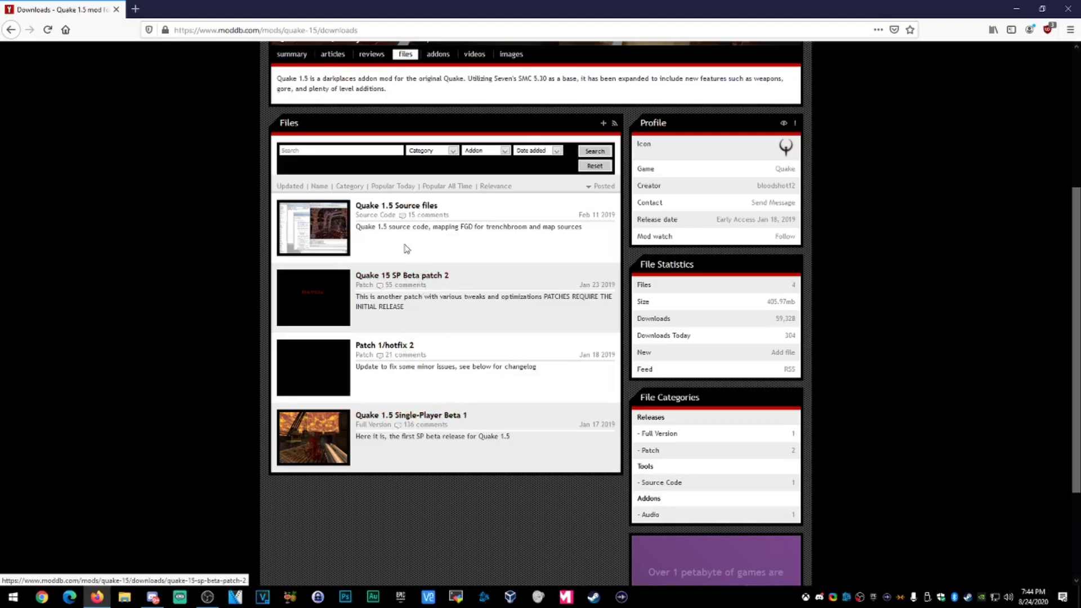
pyautogui.click(452, 422)
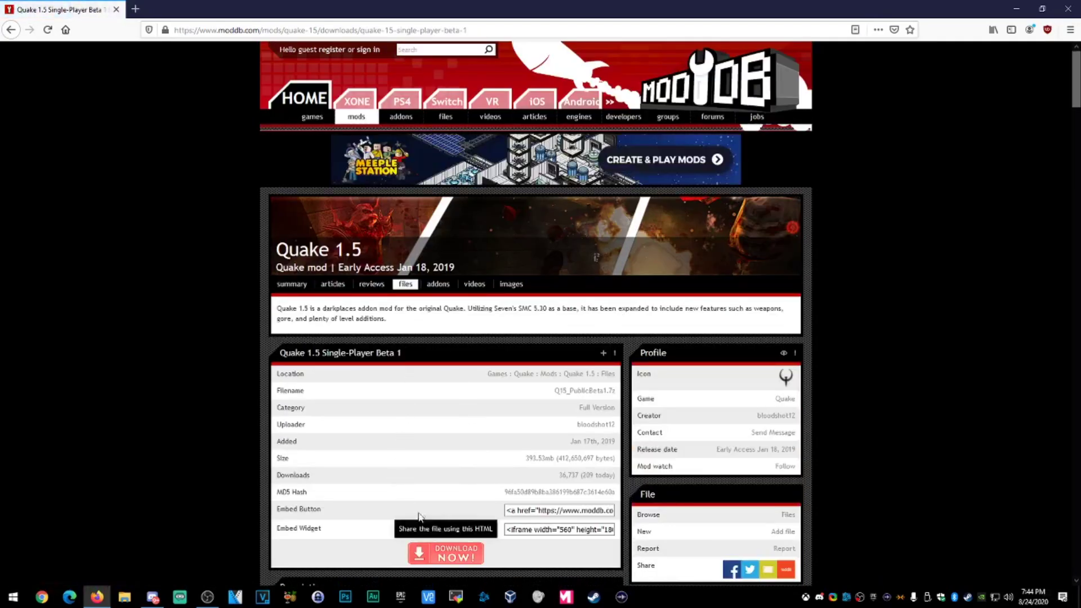
# Step: Save the 394 MB Q15_PublicBeta1.7z archive to disk and dismiss the ad popup
pyautogui.click(442, 555)
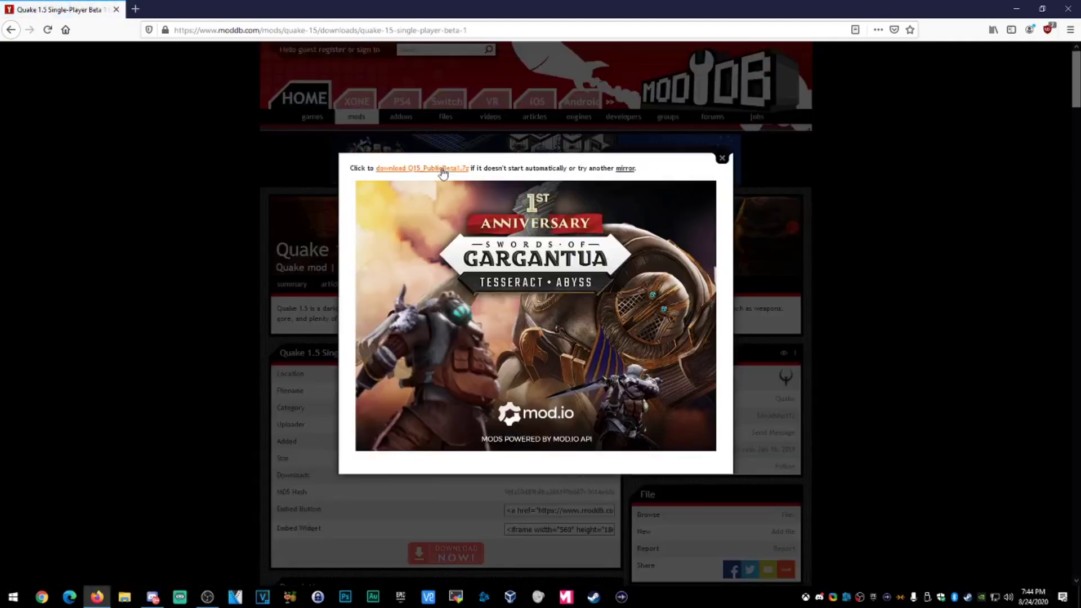
pyautogui.click(442, 169)
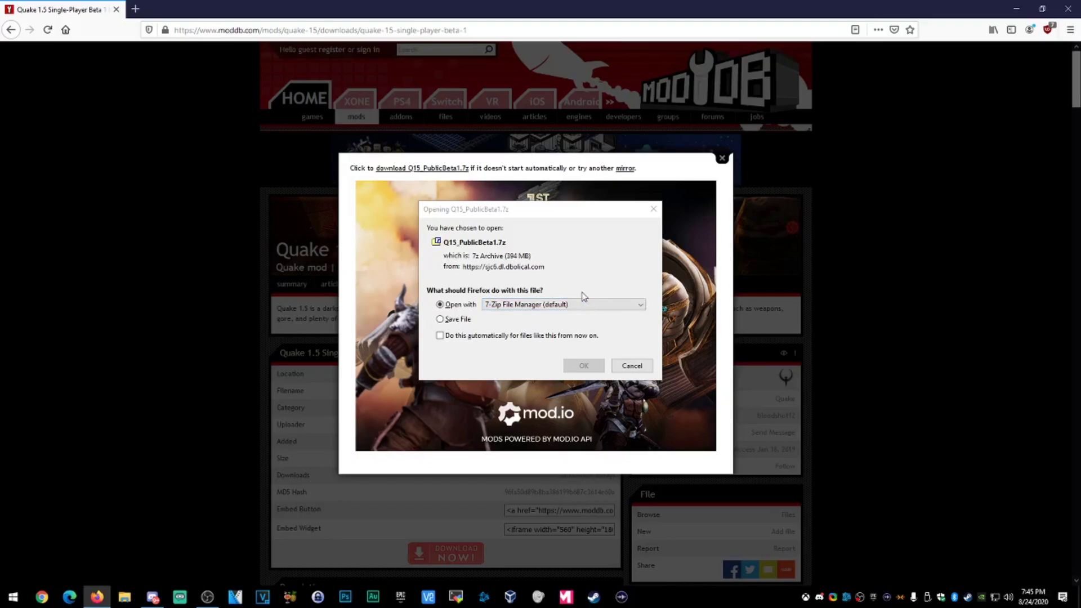
pyautogui.click(461, 319)
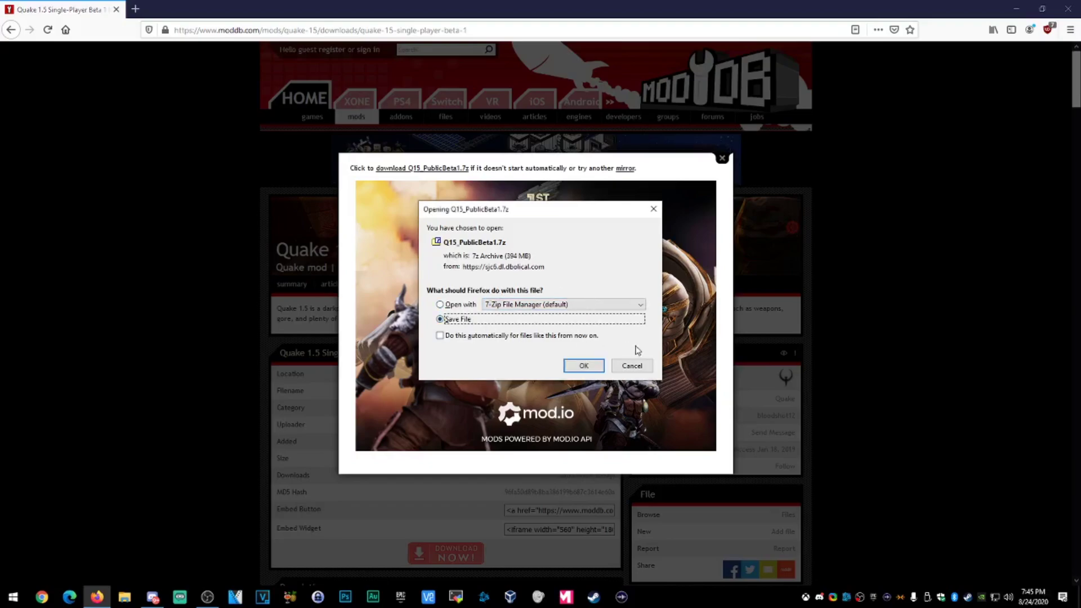
pyautogui.click(589, 362)
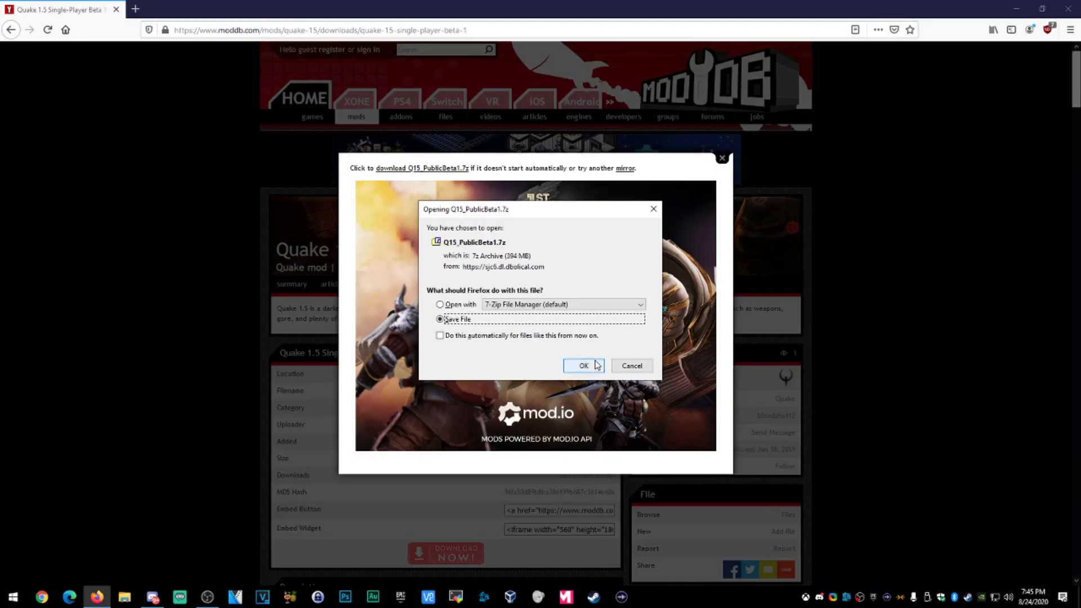
pyautogui.click(584, 366)
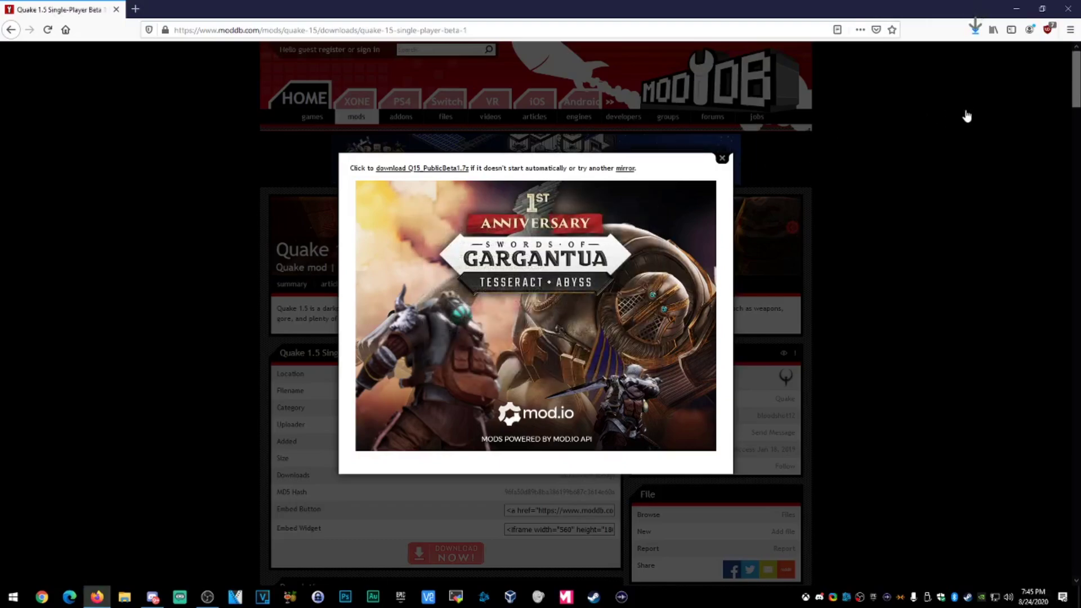
pyautogui.click(723, 158)
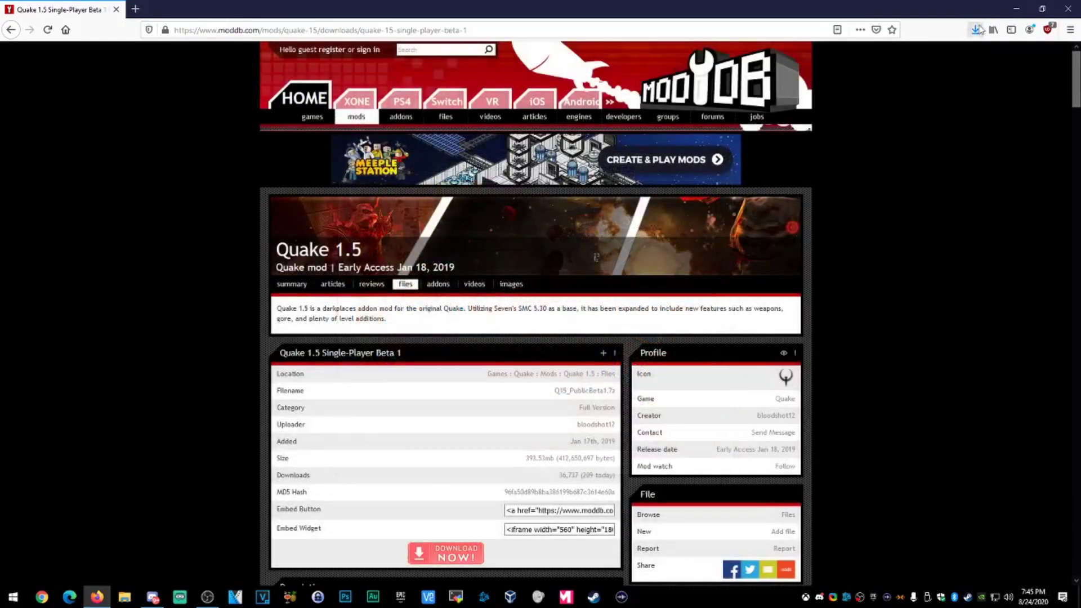
# Step: Open Q15_PublicBeta1.7z from the downloads panel in a maximized 7-Zip window
pyautogui.click(808, 58)
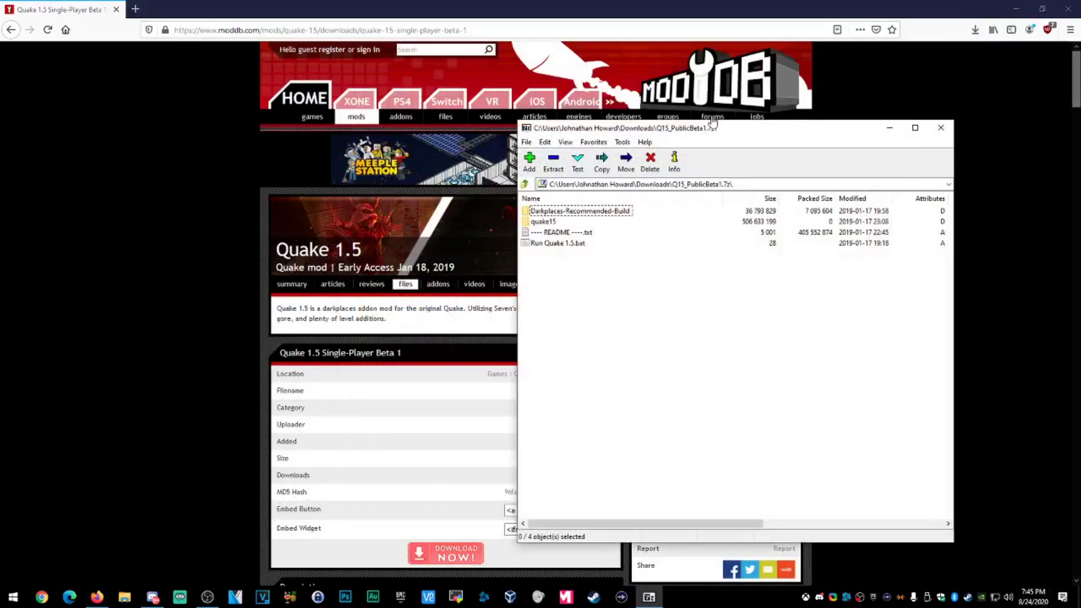
pyautogui.doubleClick(690, 131)
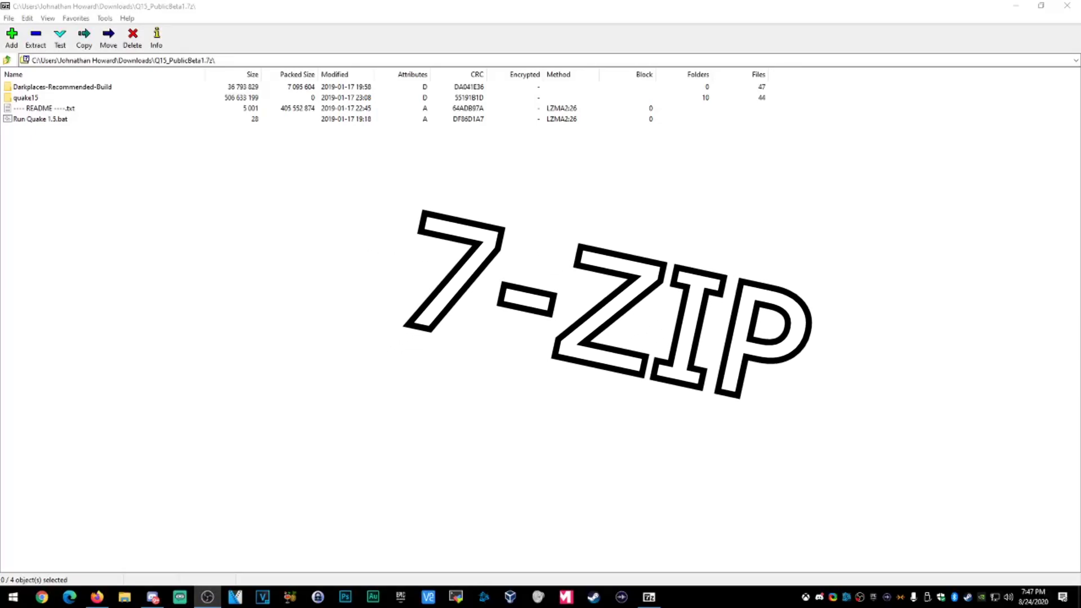
pyautogui.click(344, 291)
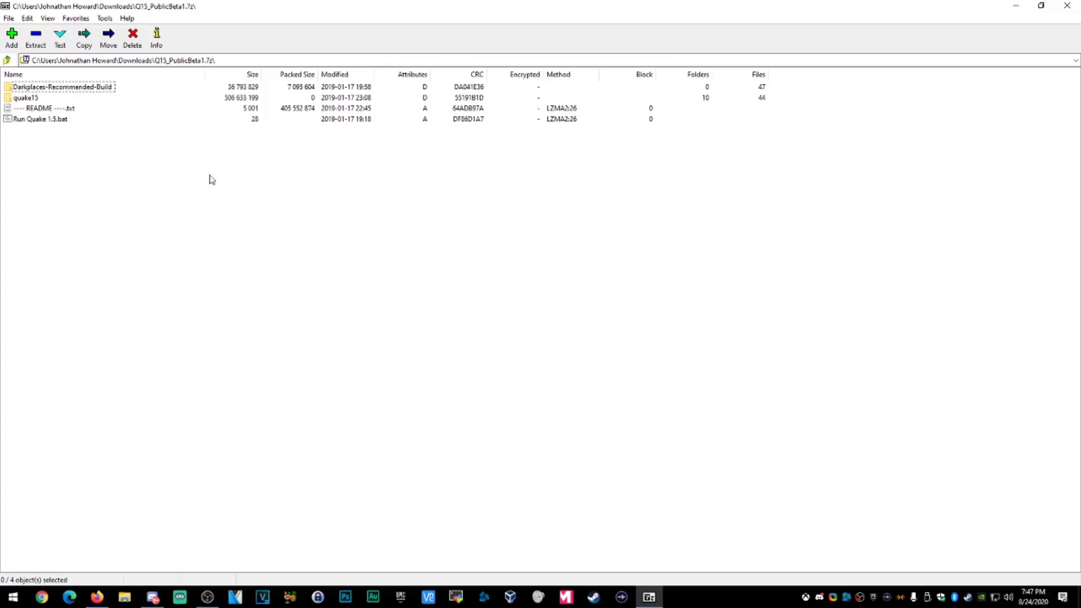
# Step: Start extracting, creating a new Quake15 destination folder that ends up at E:\Quake15
pyautogui.click(36, 38)
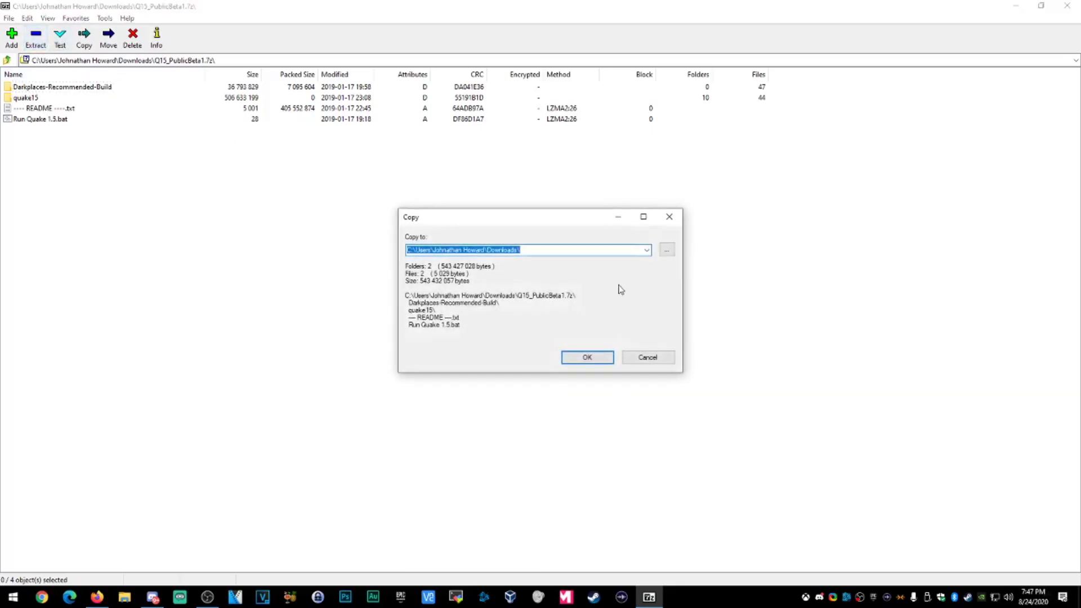
pyautogui.click(645, 250)
pyautogui.click(647, 252)
pyautogui.click(667, 250)
pyautogui.scroll(-3, 568, 331)
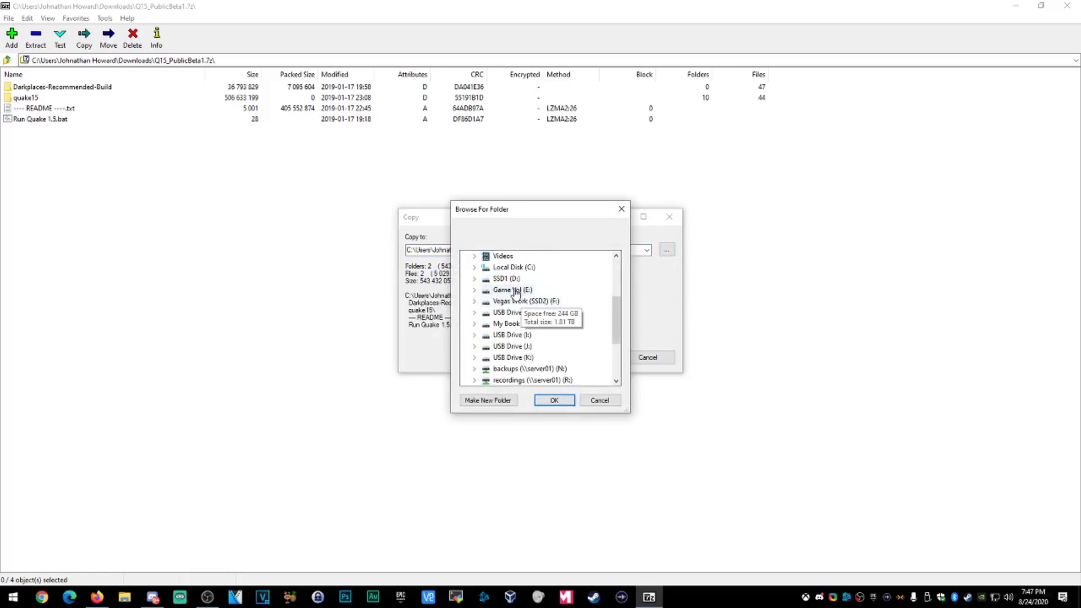
pyautogui.doubleClick(487, 289)
pyautogui.click(486, 303)
pyautogui.scroll(-12, 541, 316)
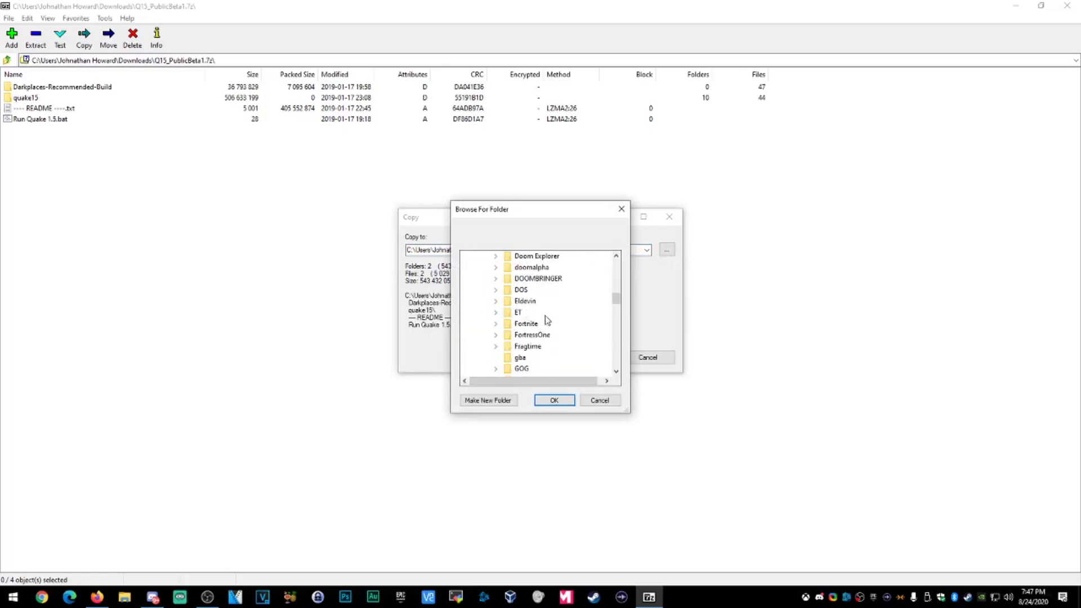
pyautogui.scroll(6, 563, 338)
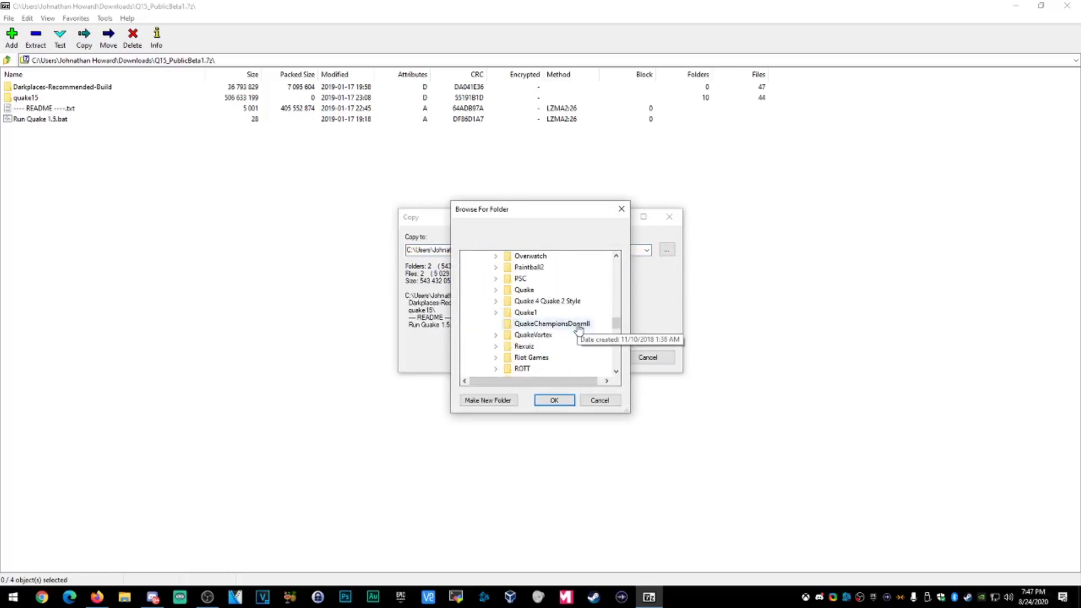
pyautogui.scroll(7, 545, 354)
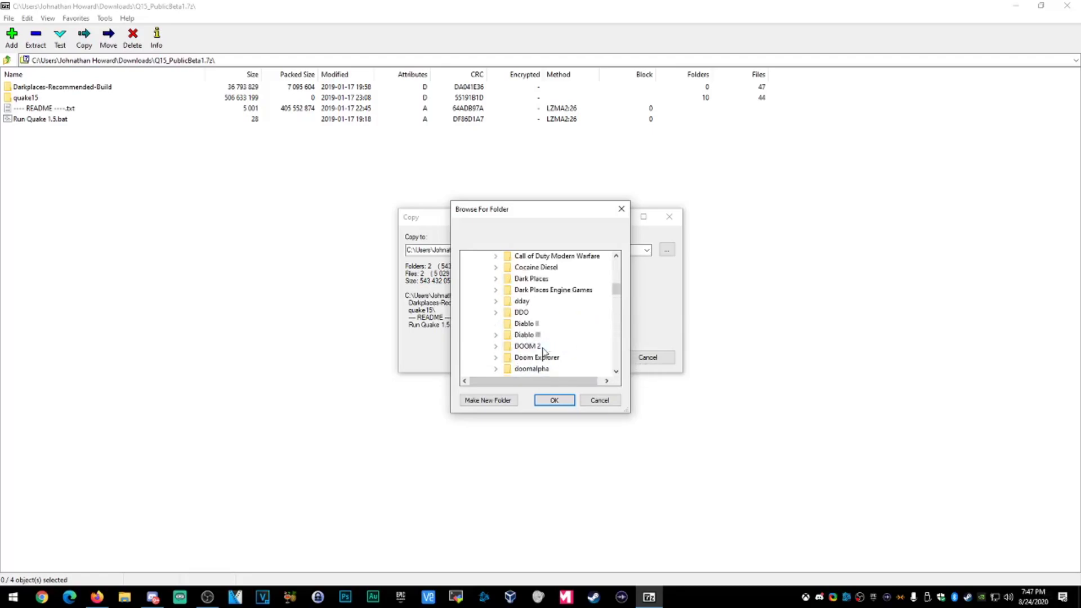
pyautogui.click(487, 401)
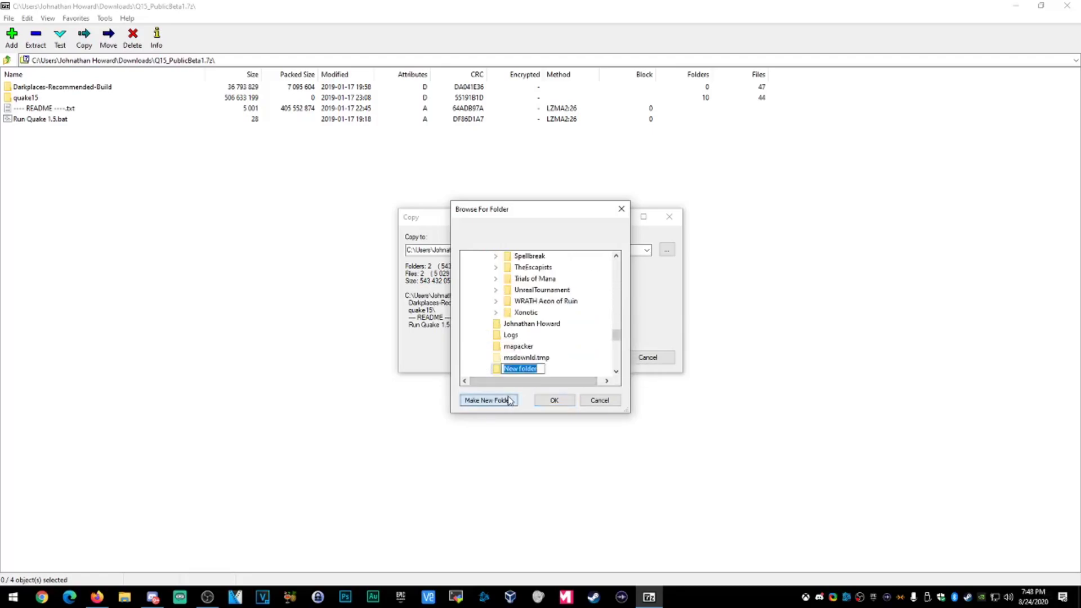
pyautogui.write('Quake15')
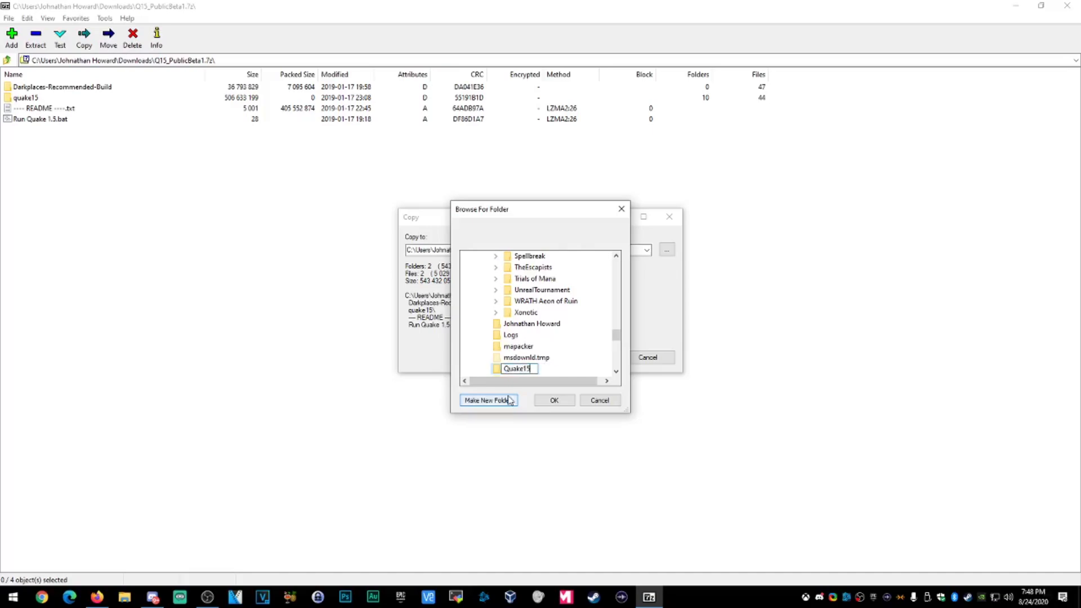
pyautogui.press('Return')
pyautogui.click(553, 400)
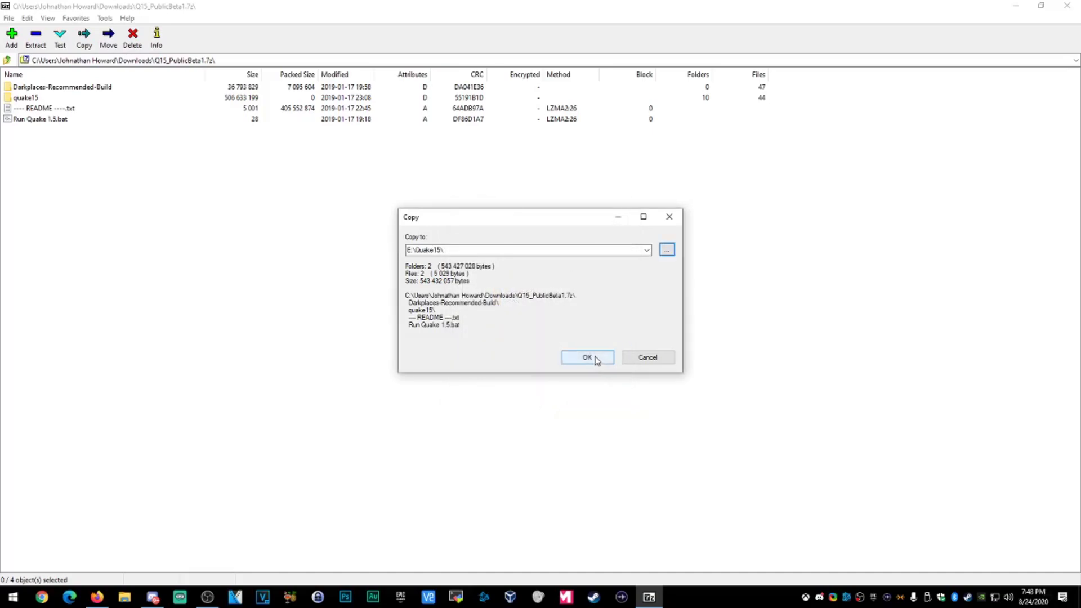
# Step: Re-target extraction to a new E:\Games\Quake15 folder, extract the files, and close 7-Zip
pyautogui.click(647, 250)
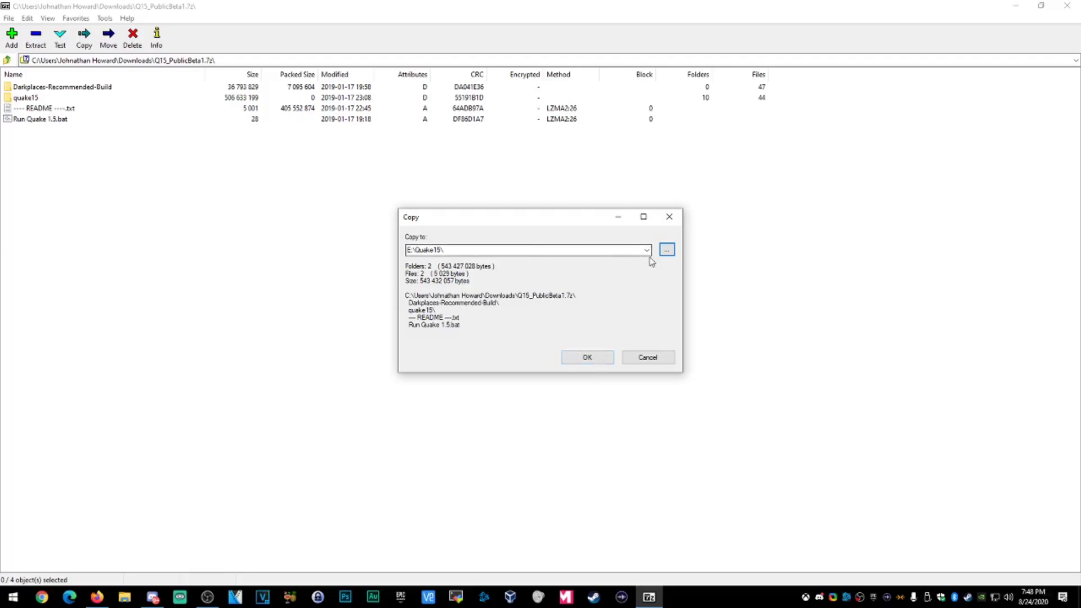
pyautogui.click(647, 251)
pyautogui.click(667, 251)
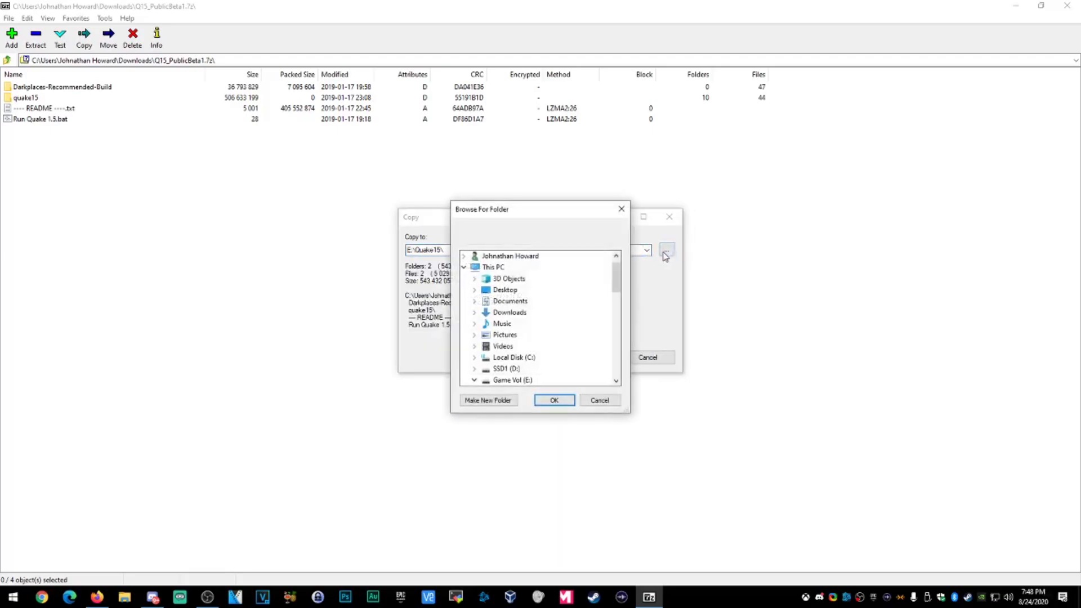
pyautogui.scroll(-1, 607, 296)
pyautogui.scroll(-1, 613, 288)
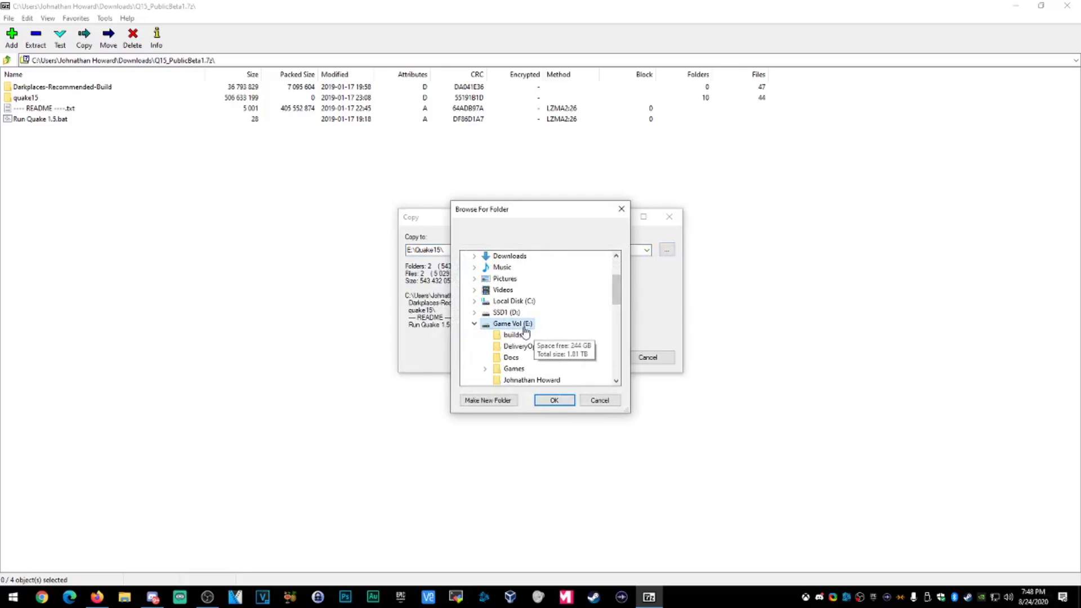
pyautogui.scroll(-2, 569, 343)
pyautogui.click(485, 303)
pyautogui.scroll(-8, 584, 317)
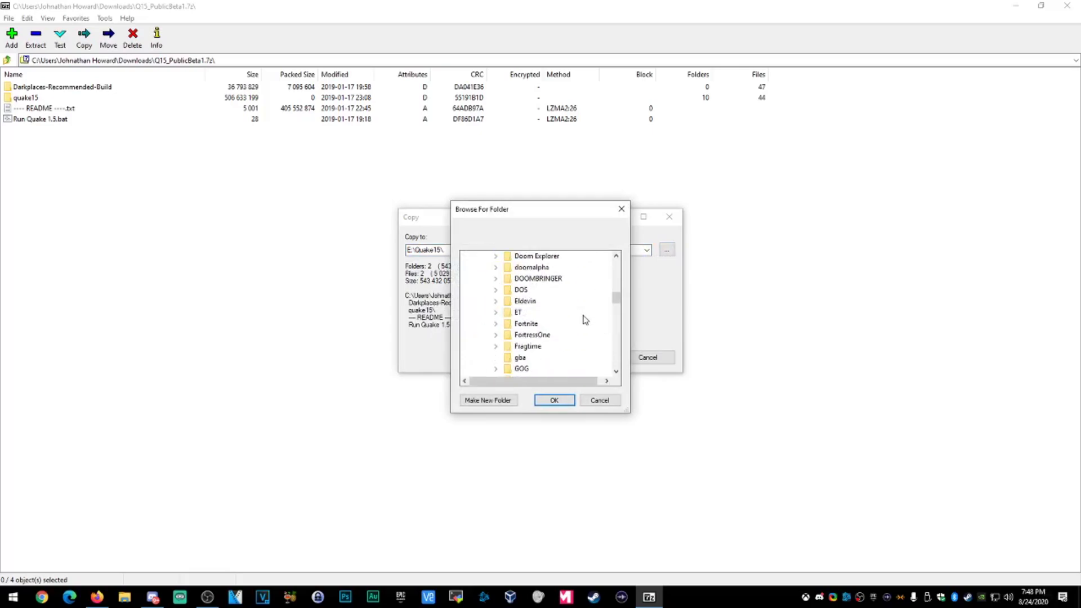
pyautogui.scroll(10, 582, 320)
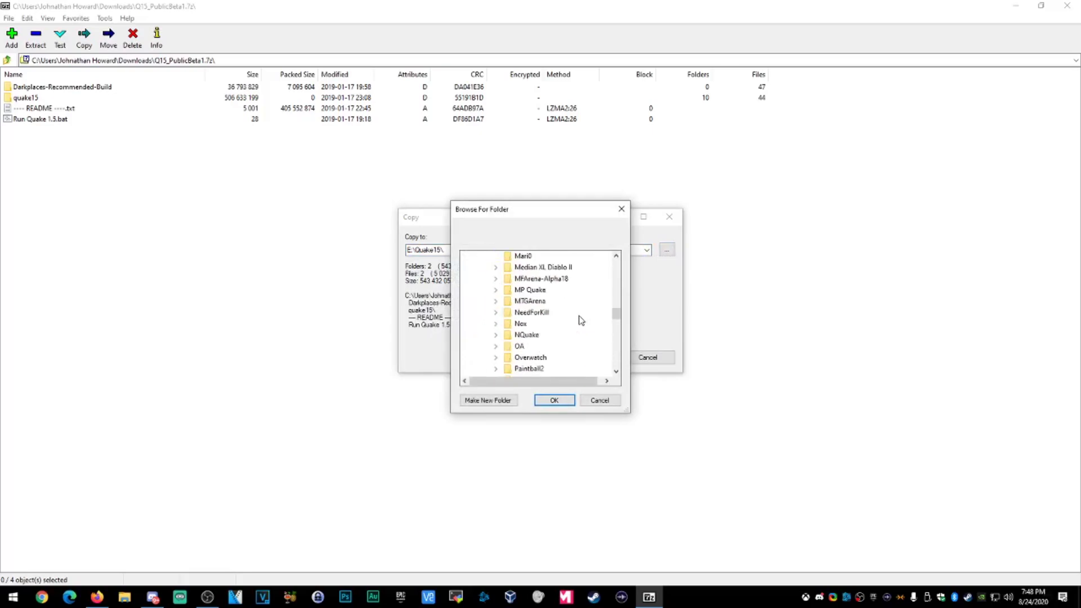
pyautogui.click(513, 289)
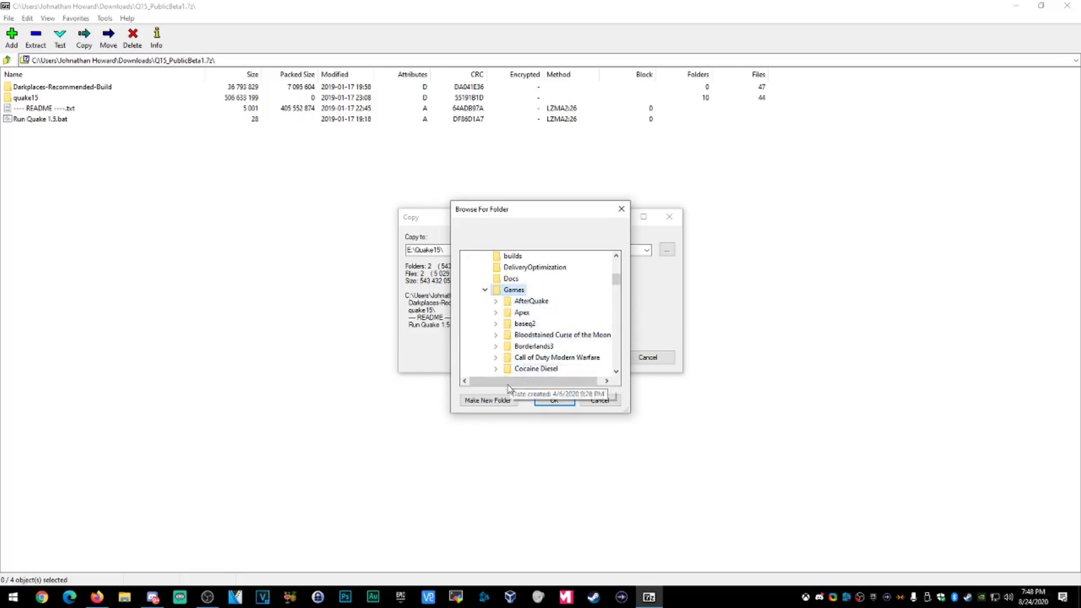
pyautogui.click(495, 404)
pyautogui.write('Quake15')
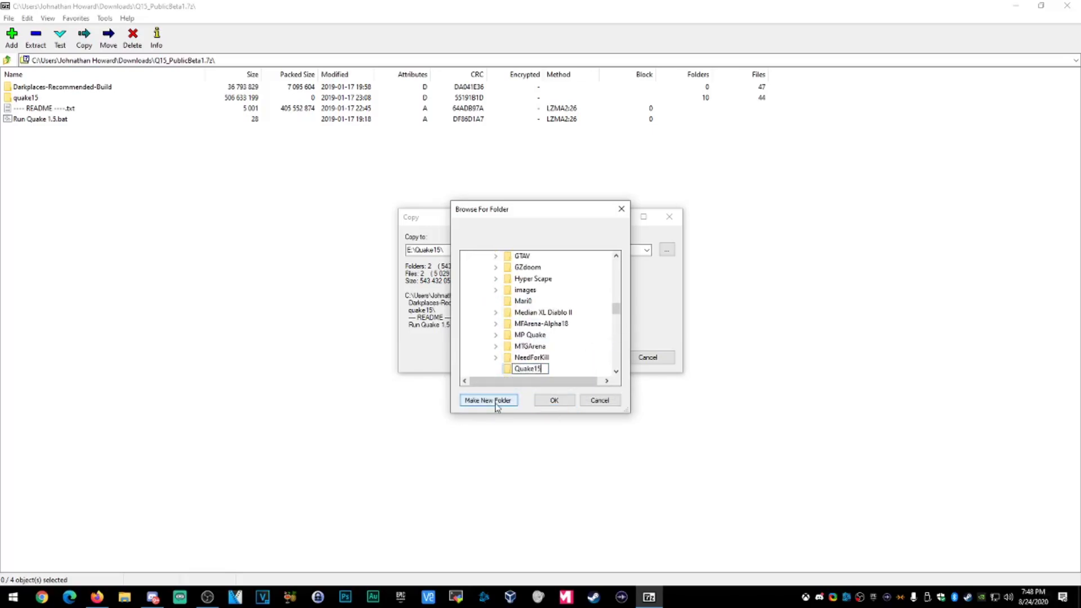
pyautogui.press('Return')
pyautogui.click(550, 401)
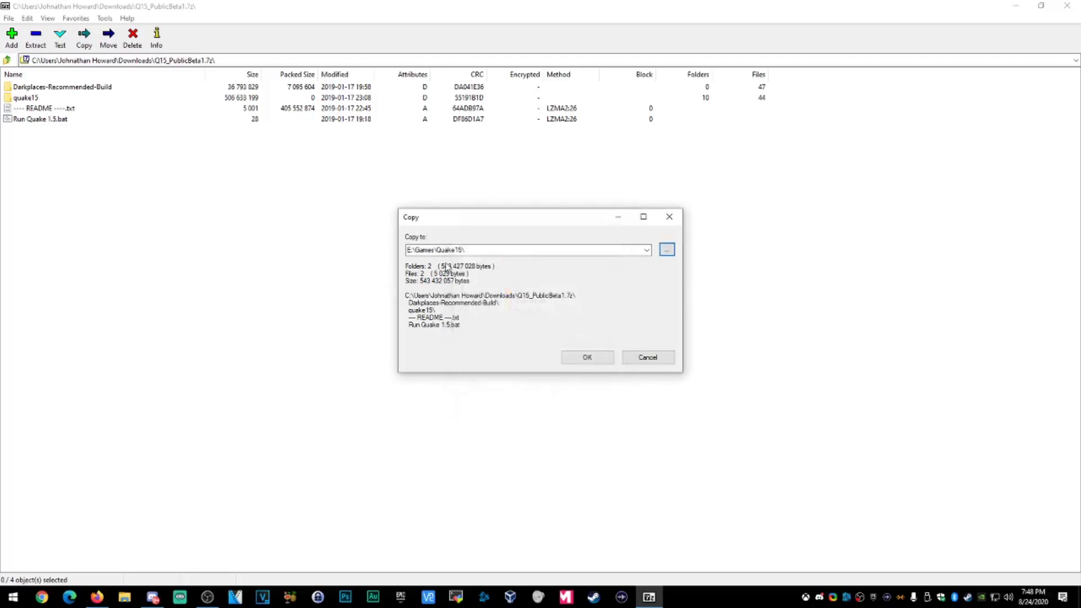
pyautogui.click(591, 358)
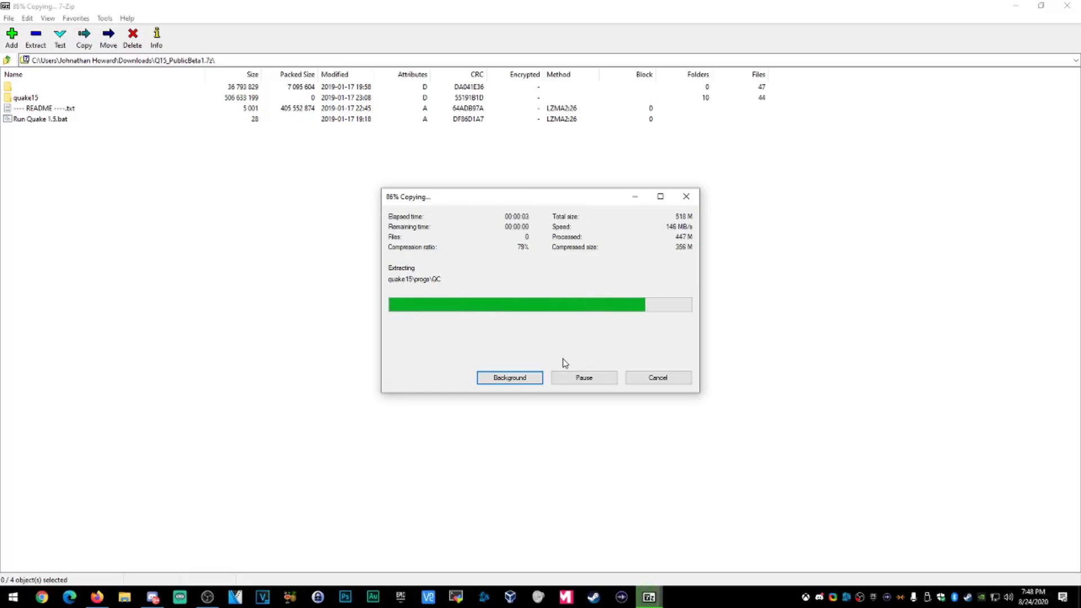
pyautogui.click(1067, 6)
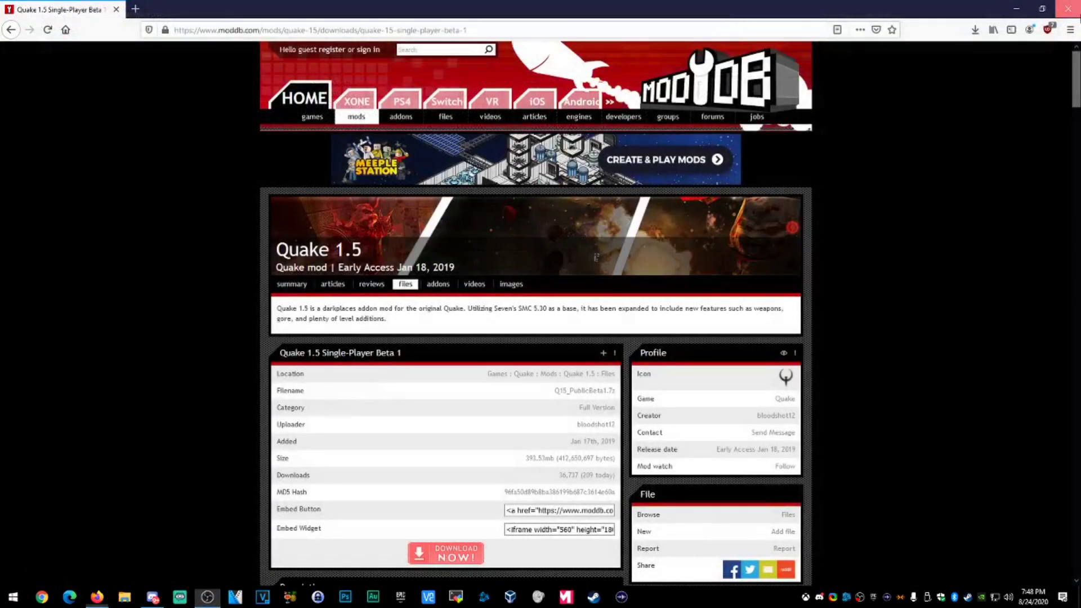
# Step: Close Firefox and permanently delete the stray Quake15 folder from drive E:
pyautogui.click(1067, 7)
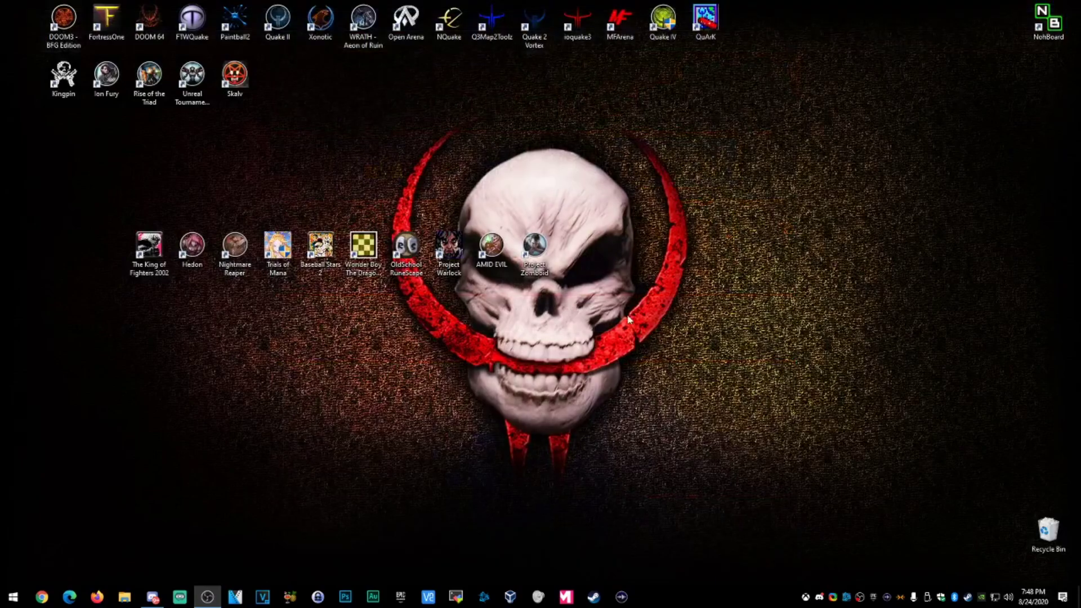
pyautogui.click(129, 599)
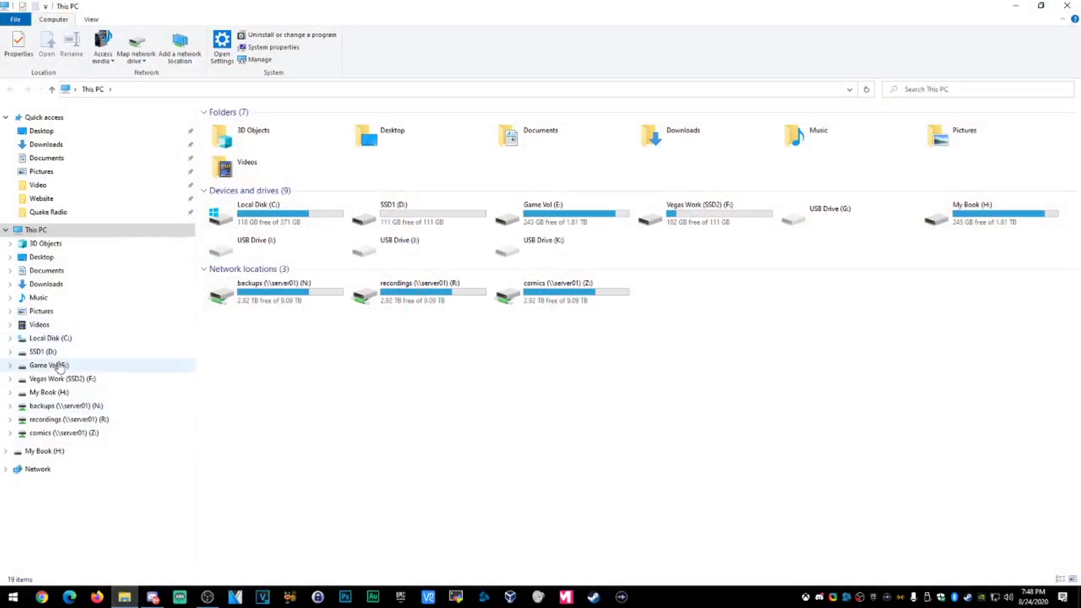
pyautogui.click(60, 366)
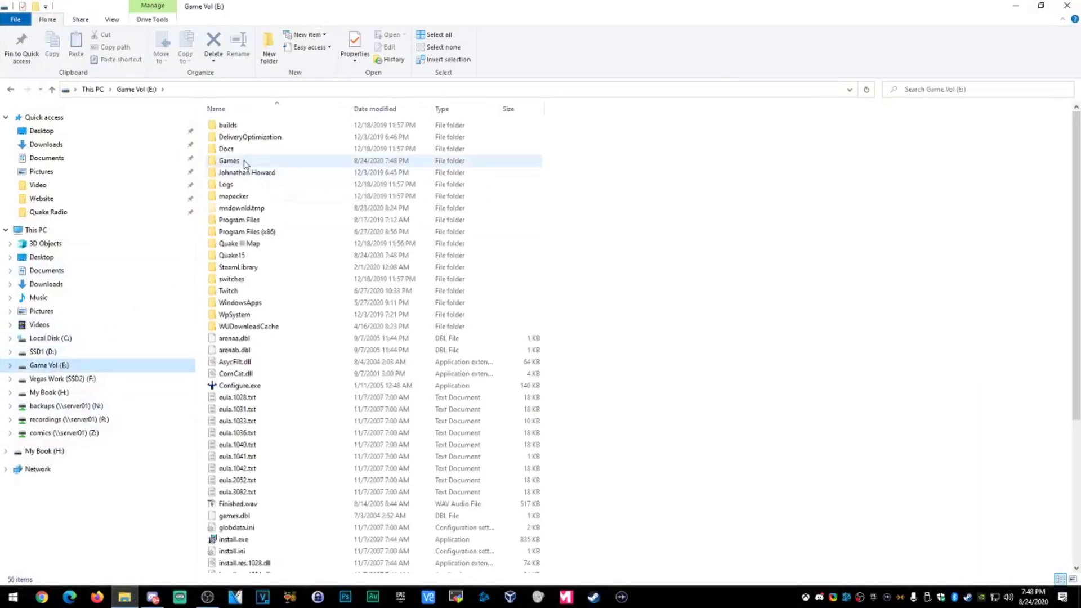
pyautogui.click(304, 258)
pyautogui.hotkey('shift', 'Delete')
pyautogui.click(580, 345)
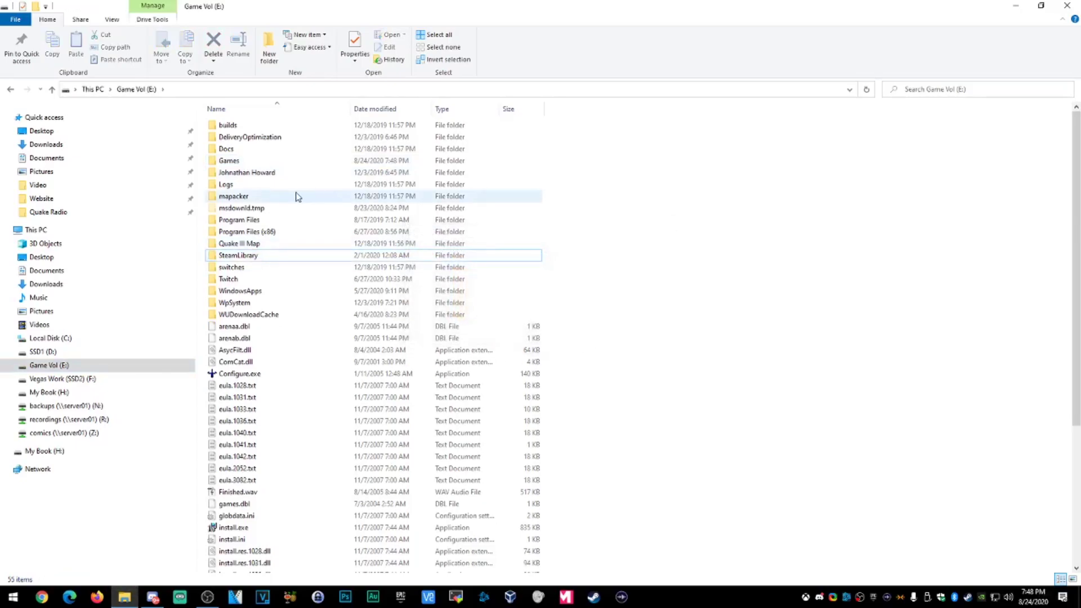
# Step: Inspect E:\Games\Quake15: its Darkplaces-Recommended-Build and quake15 folders and the README
pyautogui.doubleClick(239, 162)
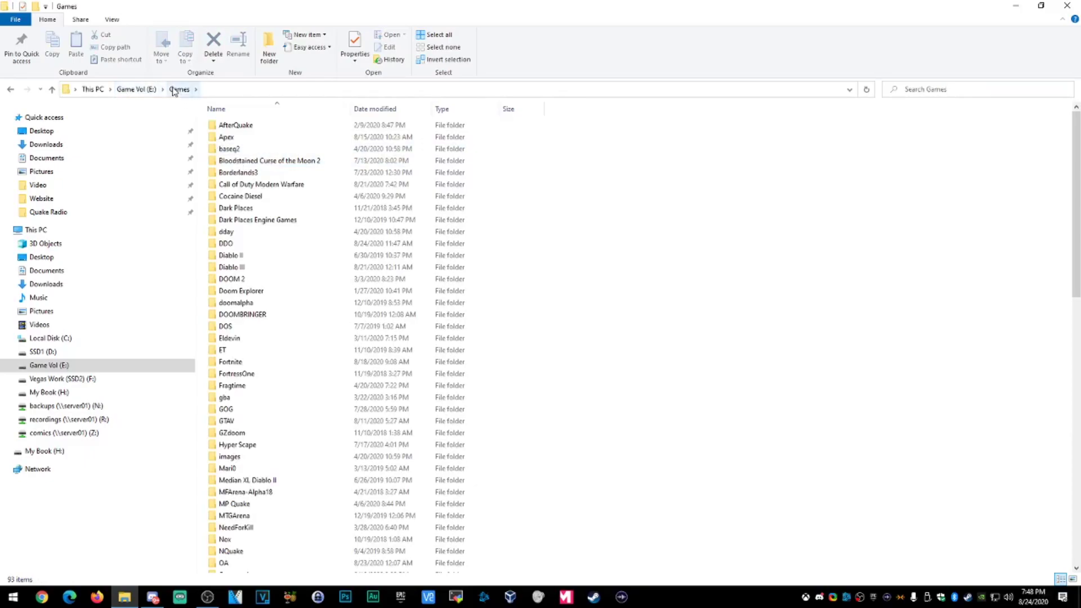
pyautogui.scroll(-9, 363, 315)
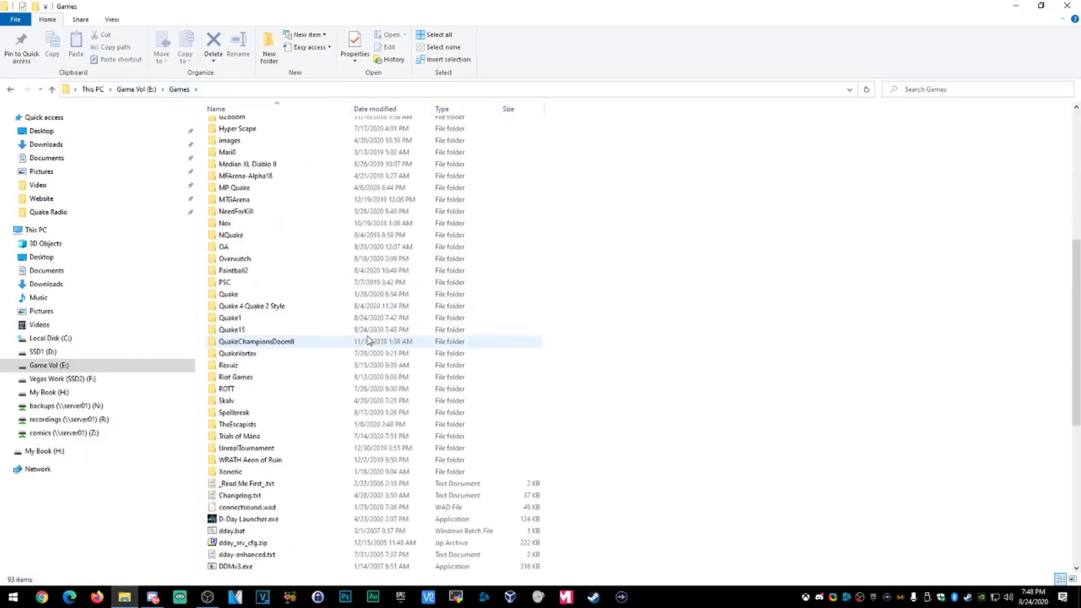
pyautogui.click(234, 330)
pyautogui.doubleClick(233, 331)
pyautogui.moveTo(563, 252); pyautogui.dragTo(233, 117)
pyautogui.click(366, 249)
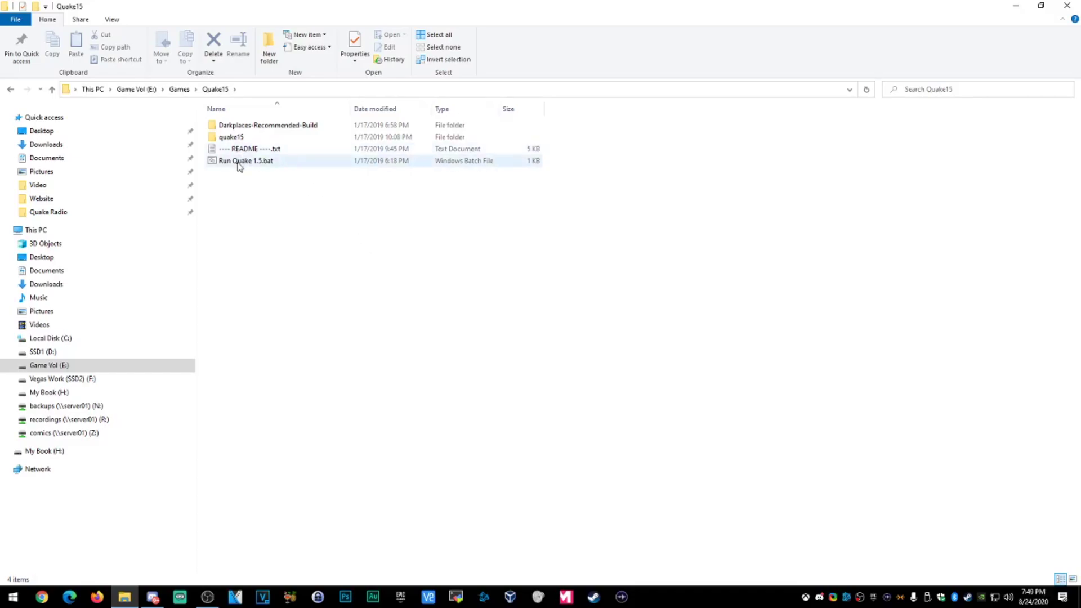
pyautogui.doubleClick(247, 125)
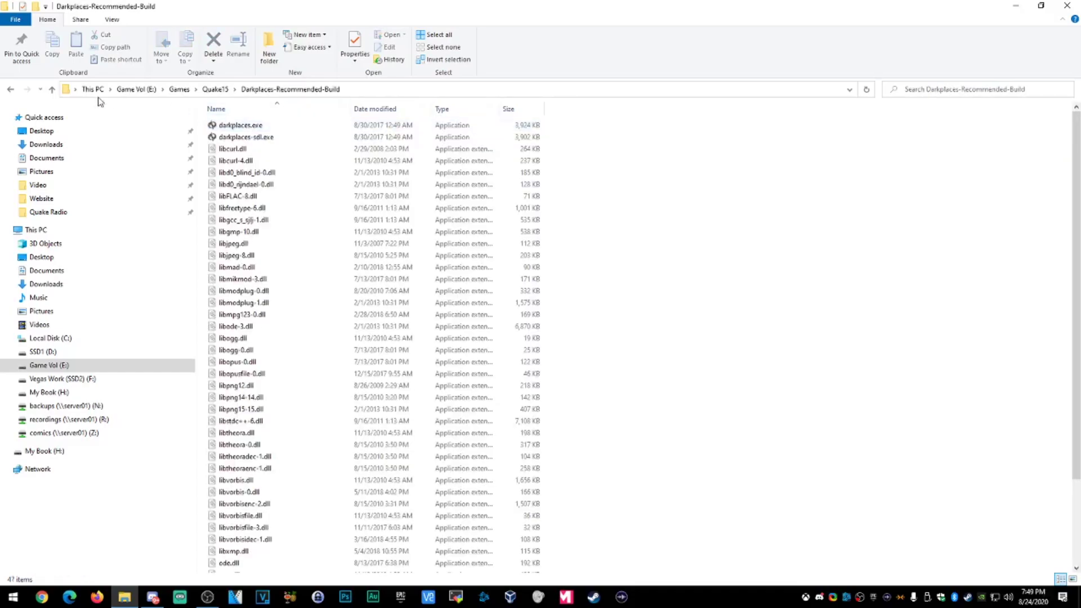
pyautogui.click(11, 88)
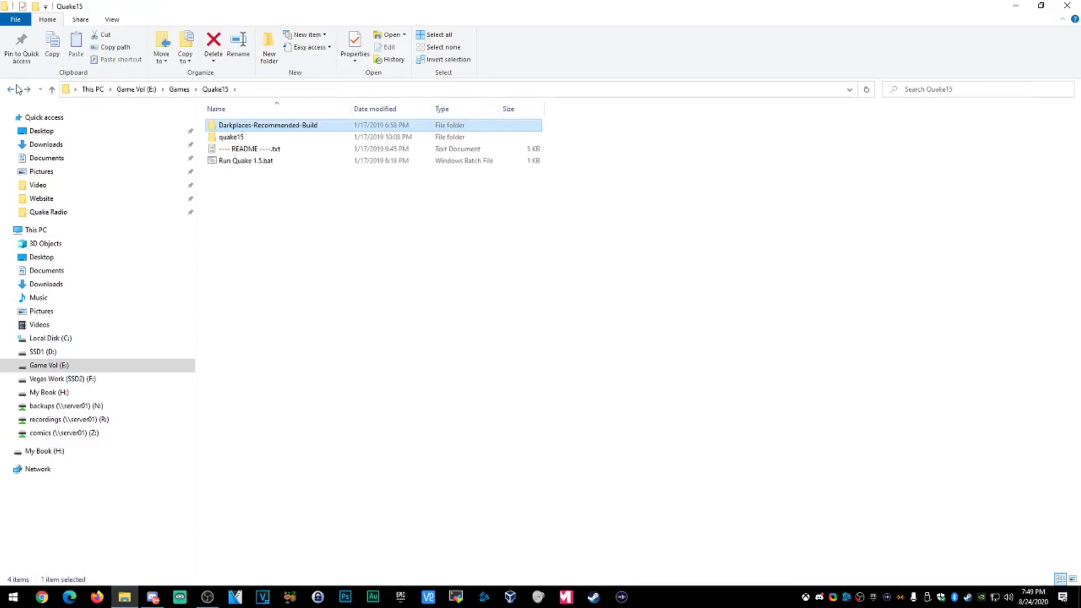
pyautogui.doubleClick(235, 138)
pyautogui.click(11, 89)
pyautogui.doubleClick(245, 149)
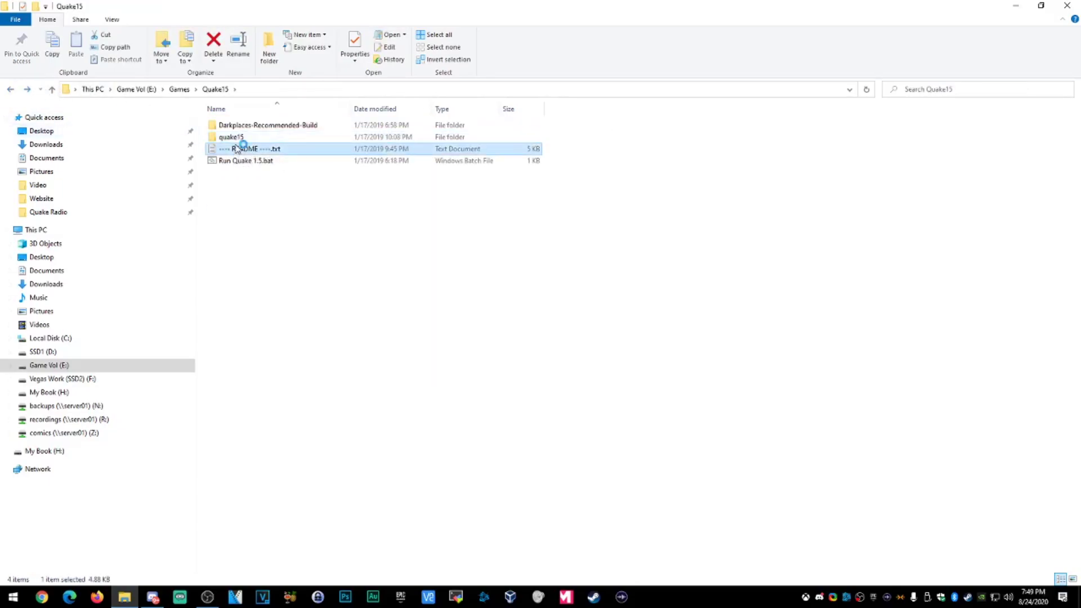
pyautogui.scroll(-7, 493, 268)
pyautogui.scroll(6, 491, 260)
pyautogui.click(668, 152)
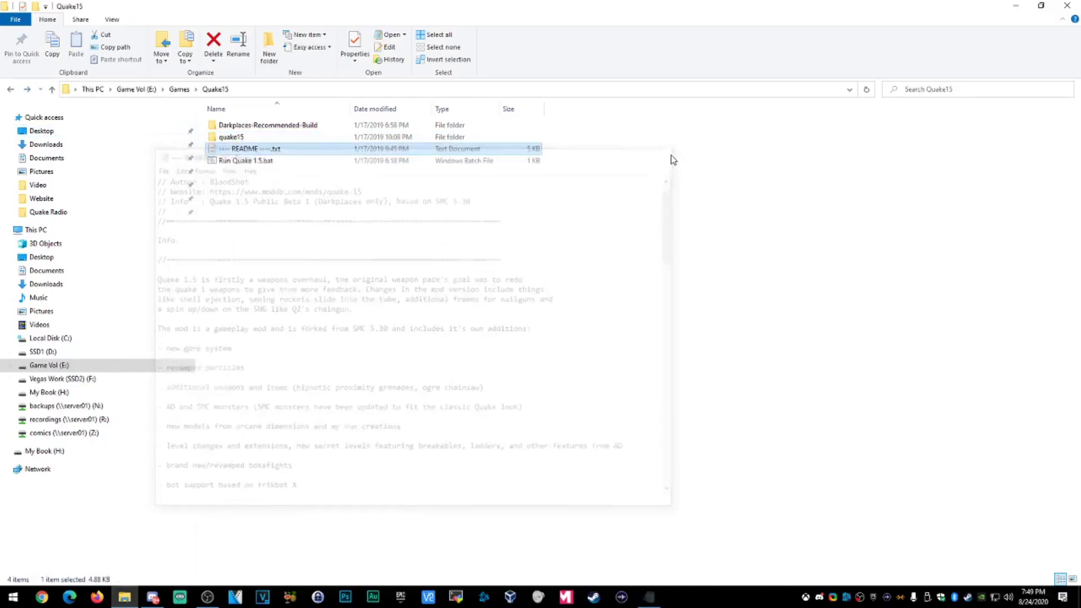
# Step: Copy all 47 files in Darkplaces-Recommended-Build, then return to the Games folder
pyautogui.doubleClick(341, 127)
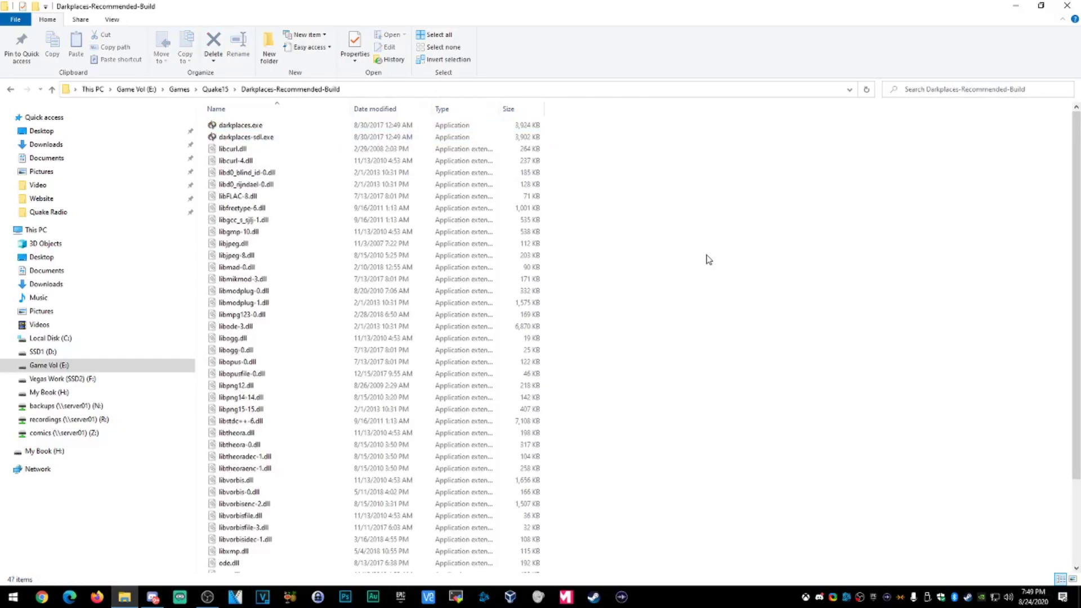
pyautogui.hotkey('ctrl', 'a')
pyautogui.hotkey('ctrl', 'c')
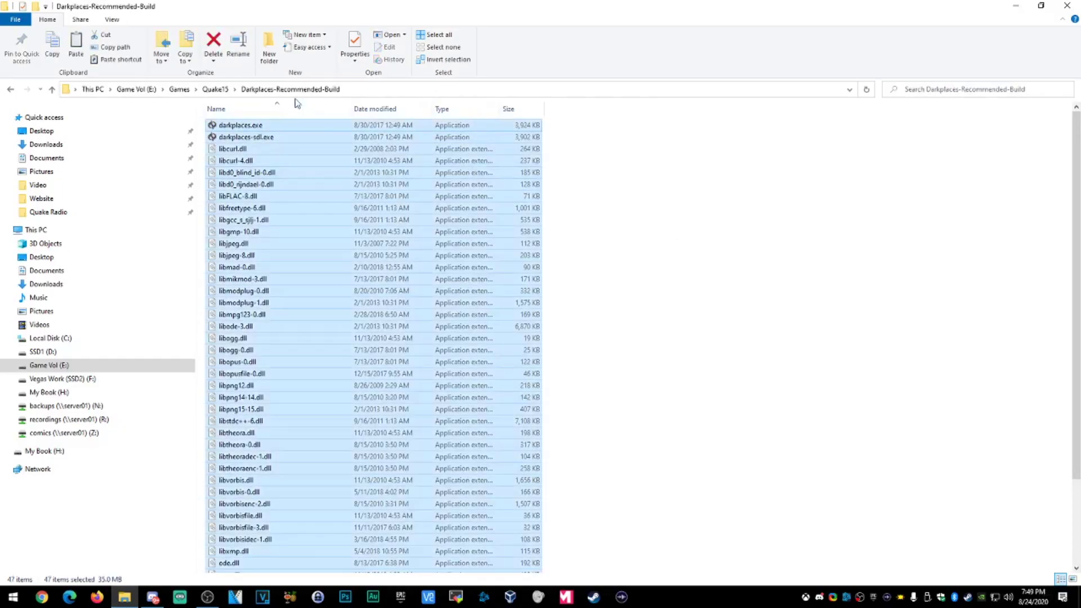
pyautogui.click(215, 89)
pyautogui.rightClick(323, 256)
pyautogui.click(328, 232)
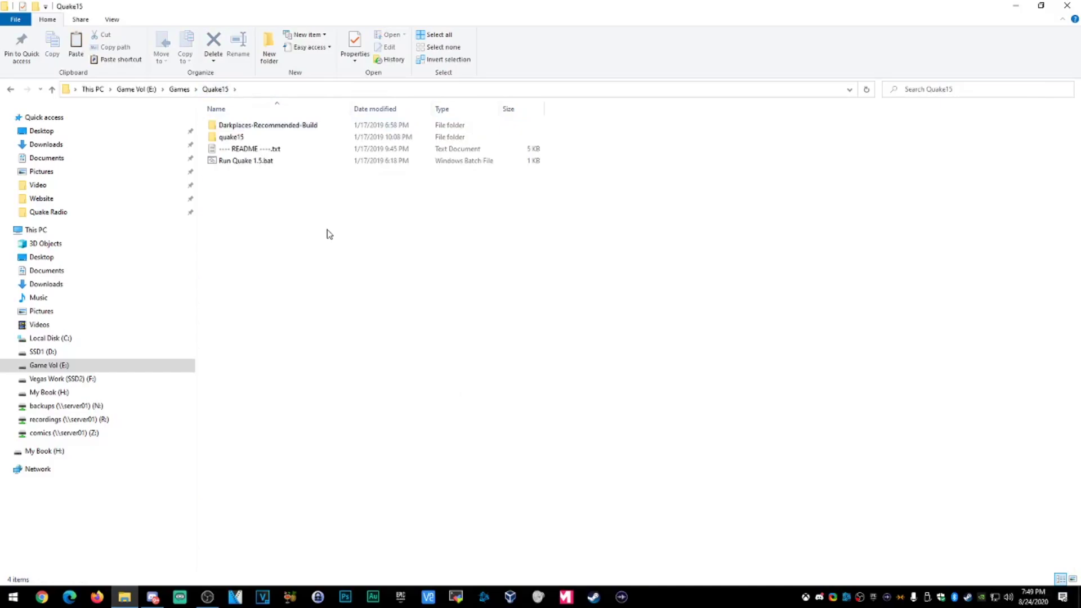
pyautogui.click(179, 89)
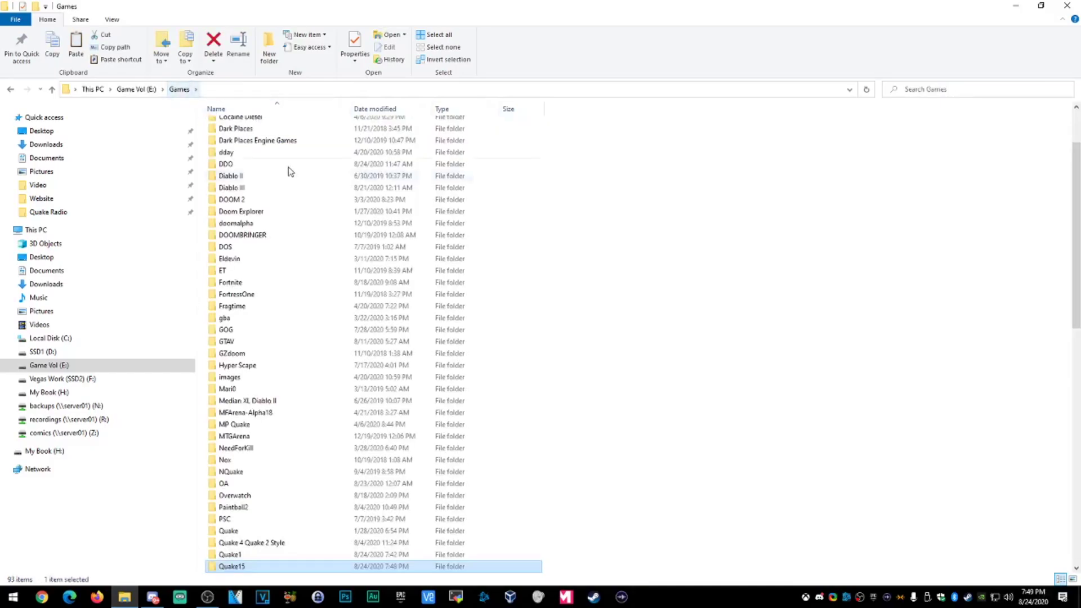
# Step: Open the Quake1 folder and select all 74 of its items
pyautogui.scroll(-4, 442, 383)
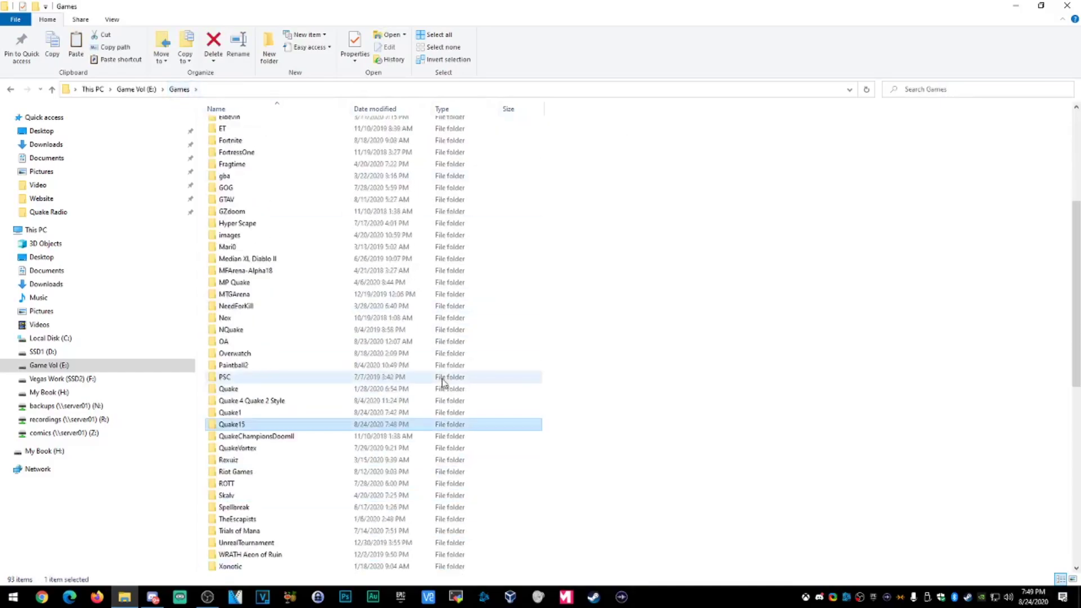
pyautogui.doubleClick(249, 414)
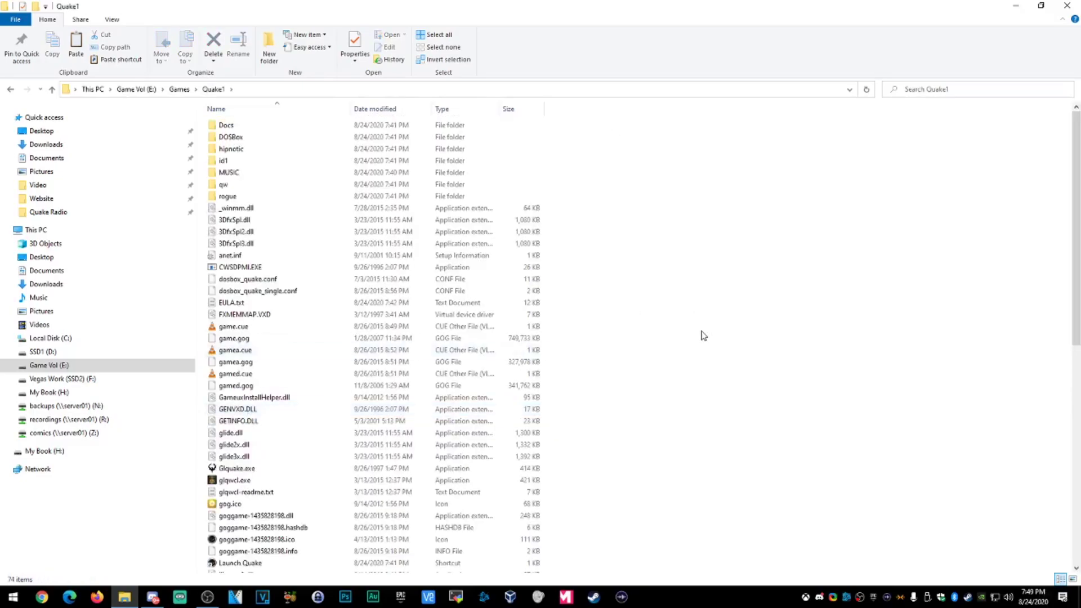
pyautogui.scroll(-10, 701, 335)
pyautogui.scroll(10, 696, 338)
pyautogui.scroll(-10, 697, 367)
pyautogui.scroll(10, 697, 367)
pyautogui.hotkey('ctrl', 'a')
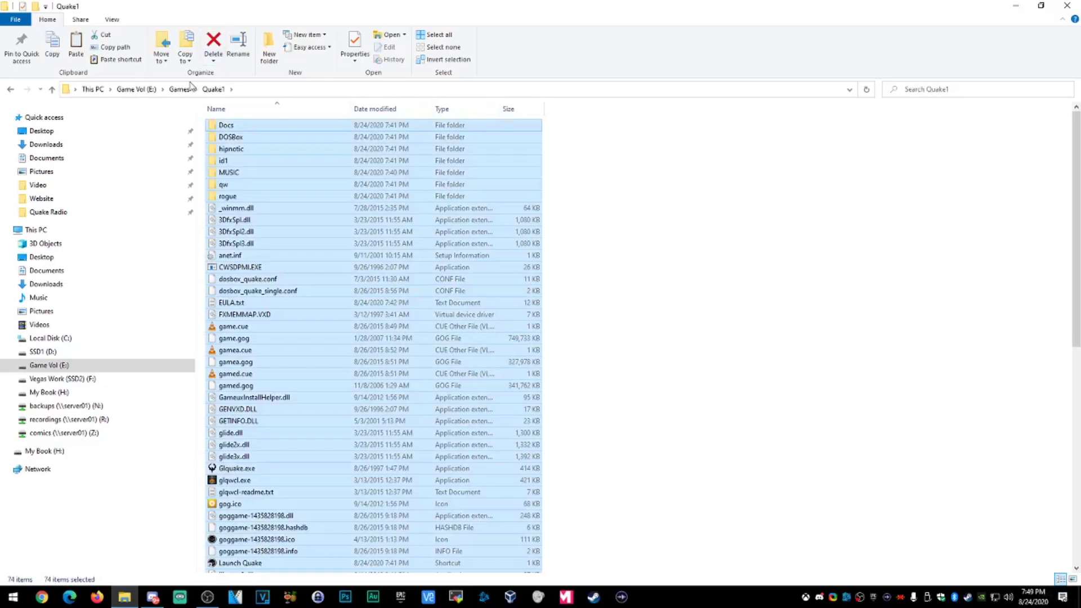
# Step: Go back up to Games and open the Quake15 folder
pyautogui.scroll(-8, 445, 389)
pyautogui.scroll(-4, 442, 389)
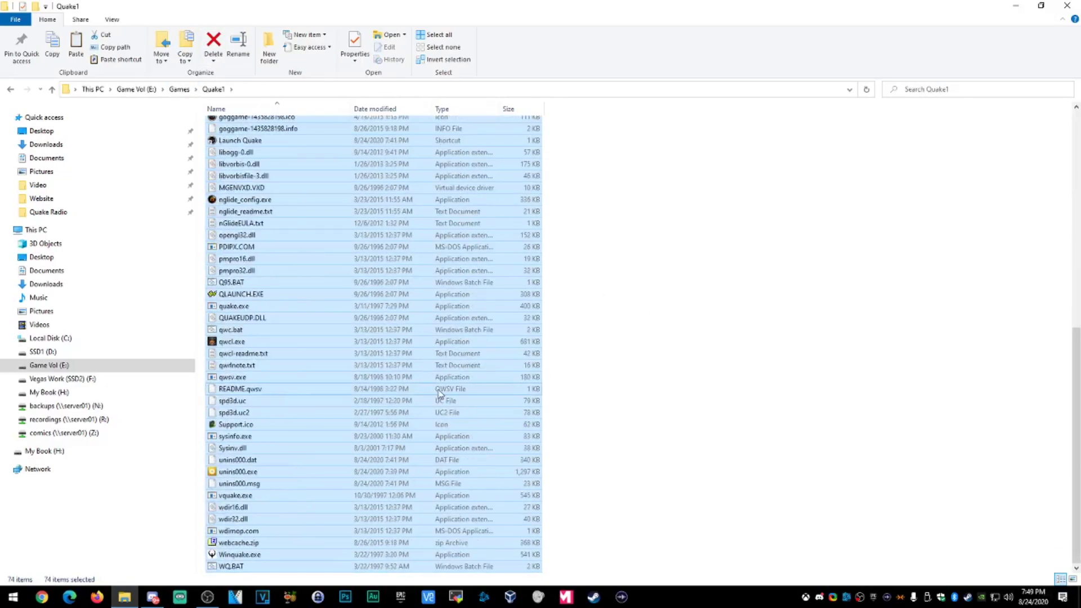
pyautogui.scroll(12, 585, 412)
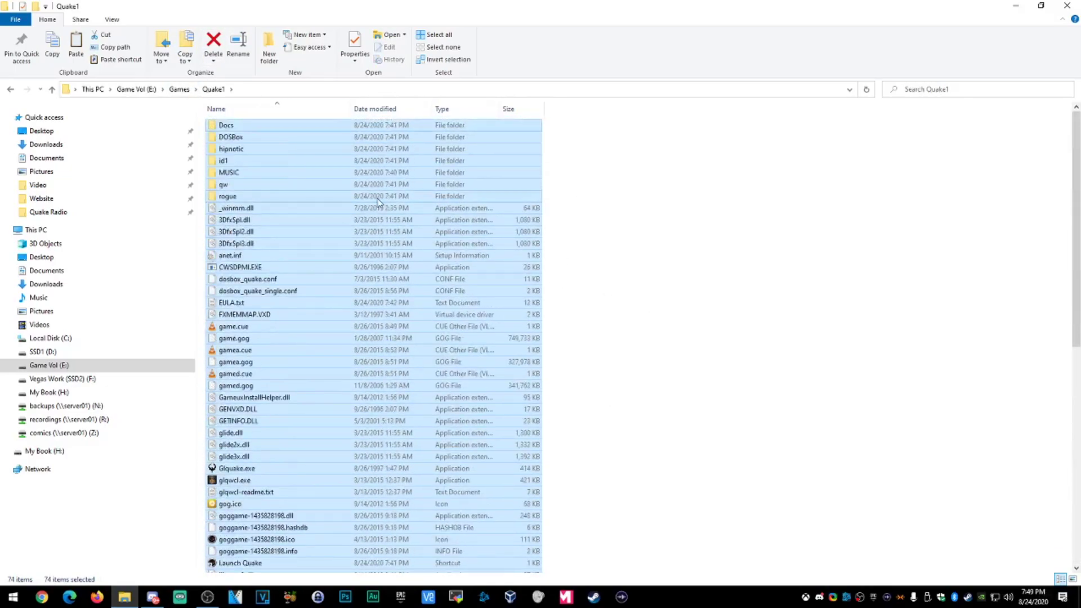
pyautogui.click(182, 90)
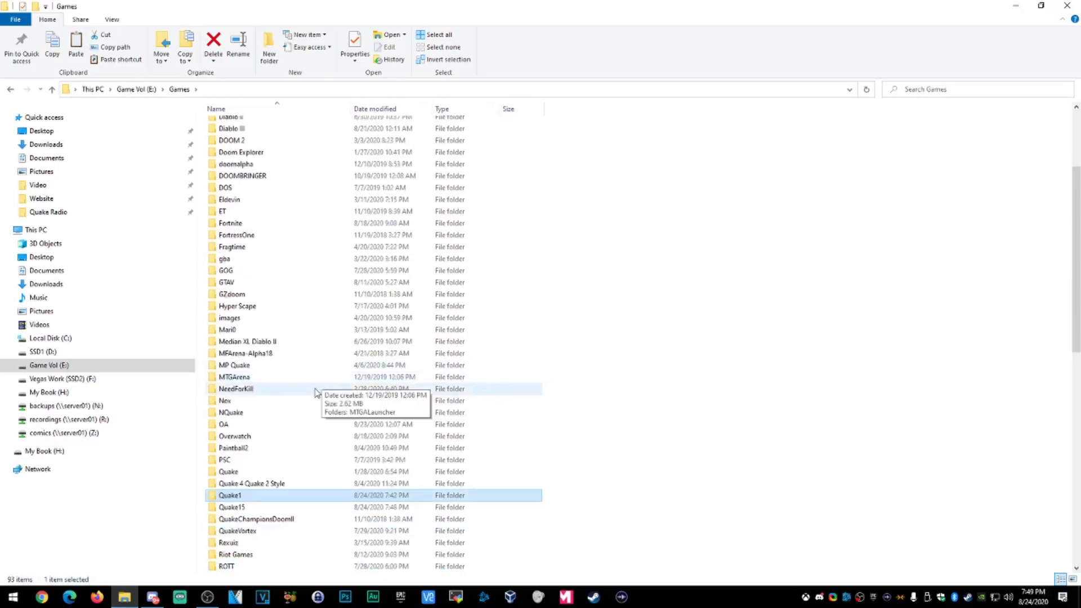
pyautogui.doubleClick(239, 507)
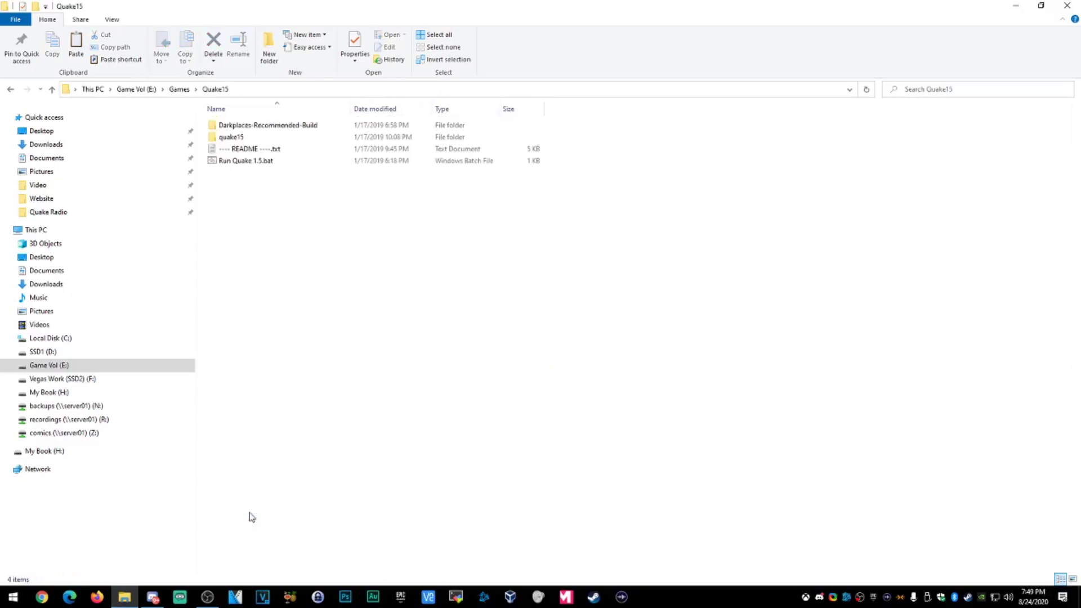
# Step: Paste the Quake1 game files into Quake15, then open its Darkplaces-Recommended-Build folder
pyautogui.rightClick(383, 314)
pyautogui.click(476, 393)
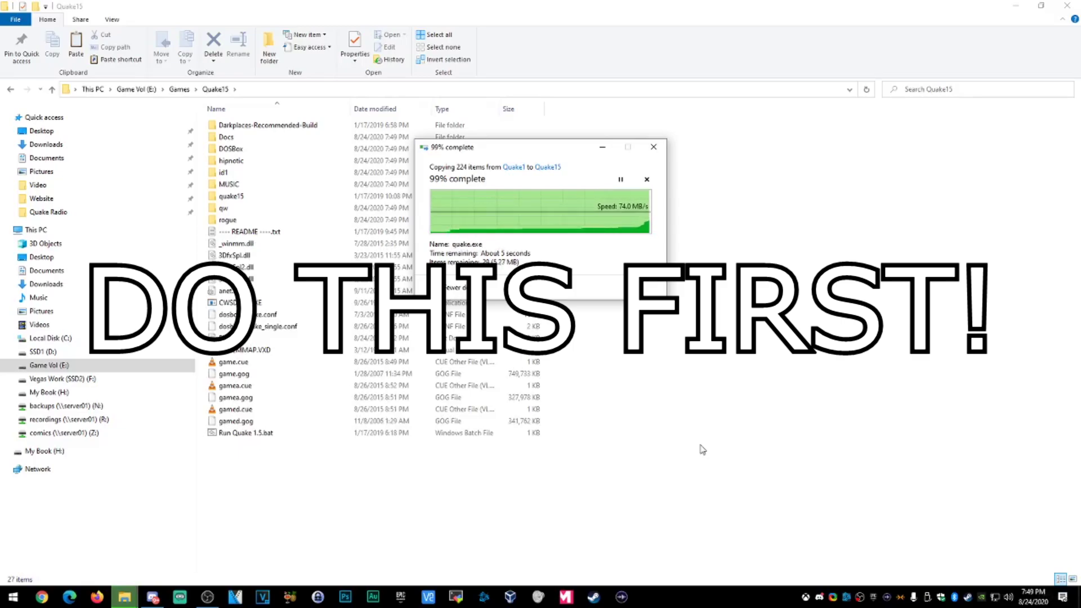
pyautogui.click(327, 129)
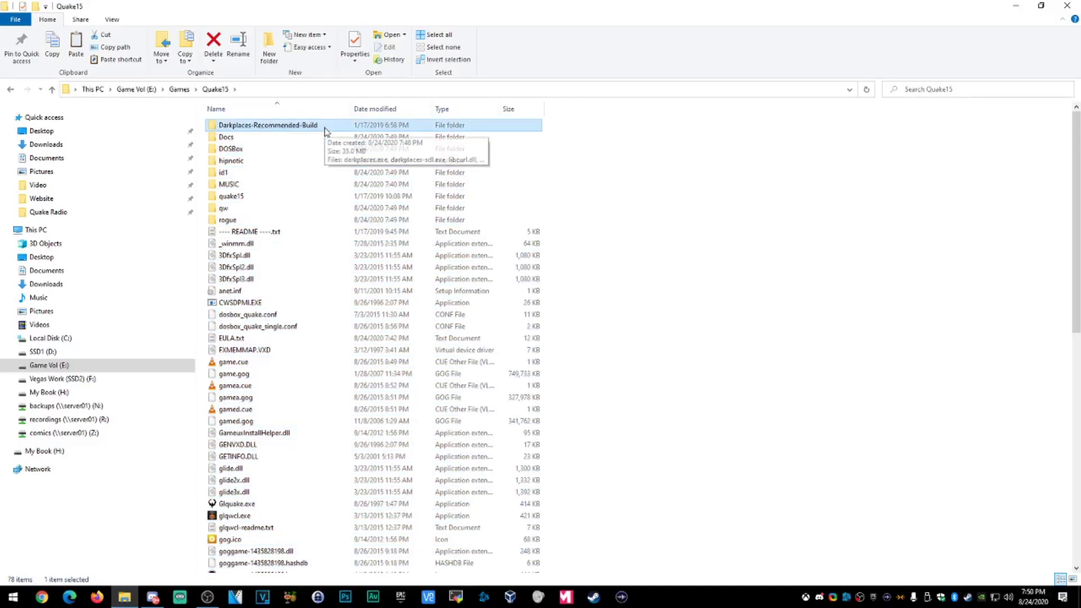
pyautogui.doubleClick(325, 127)
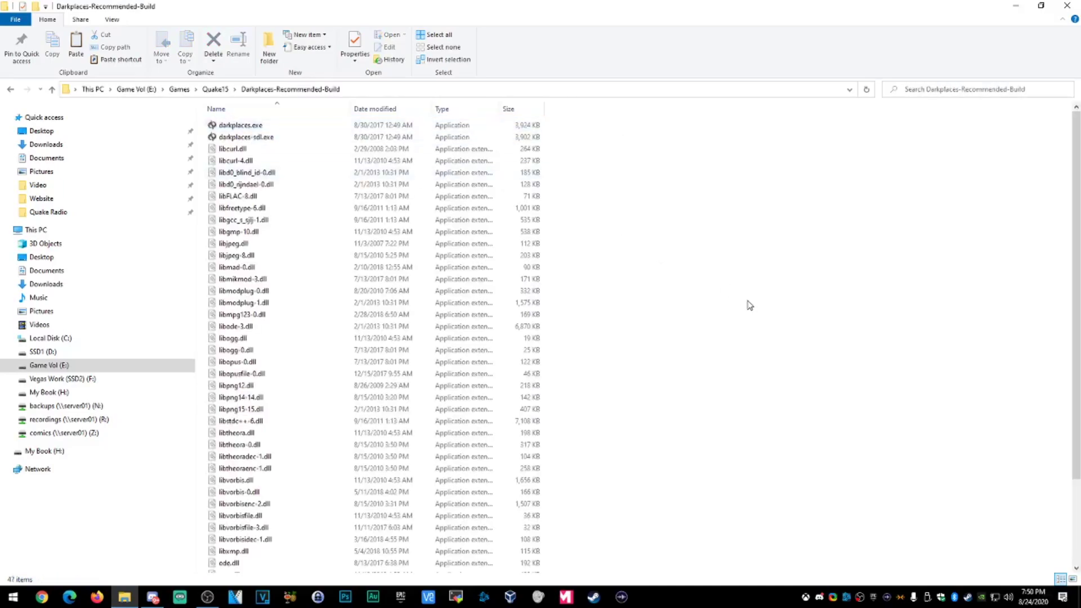
# Step: Paste all 47 Darkplaces build files into Quake15, replacing the 3 duplicates
pyautogui.hotkey('ctrl', 'a')
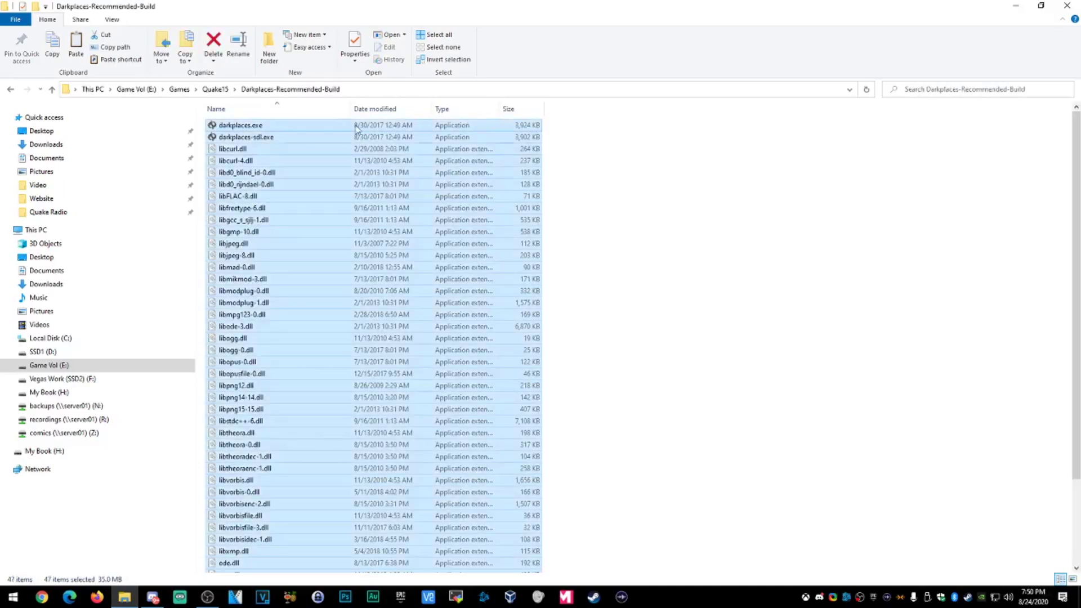
pyautogui.click(223, 89)
pyautogui.rightClick(777, 323)
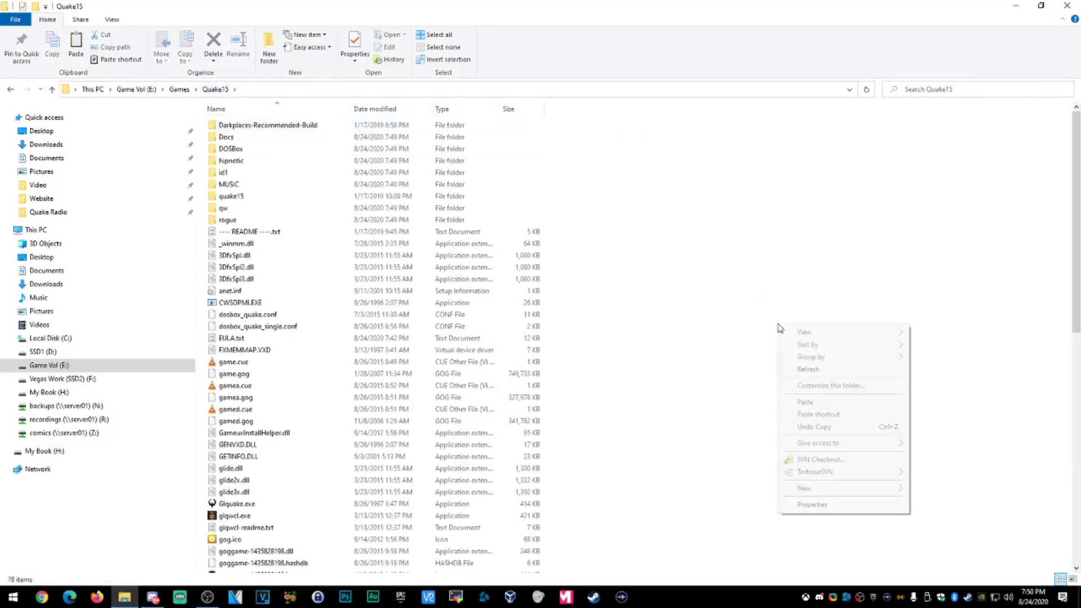
pyautogui.click(828, 401)
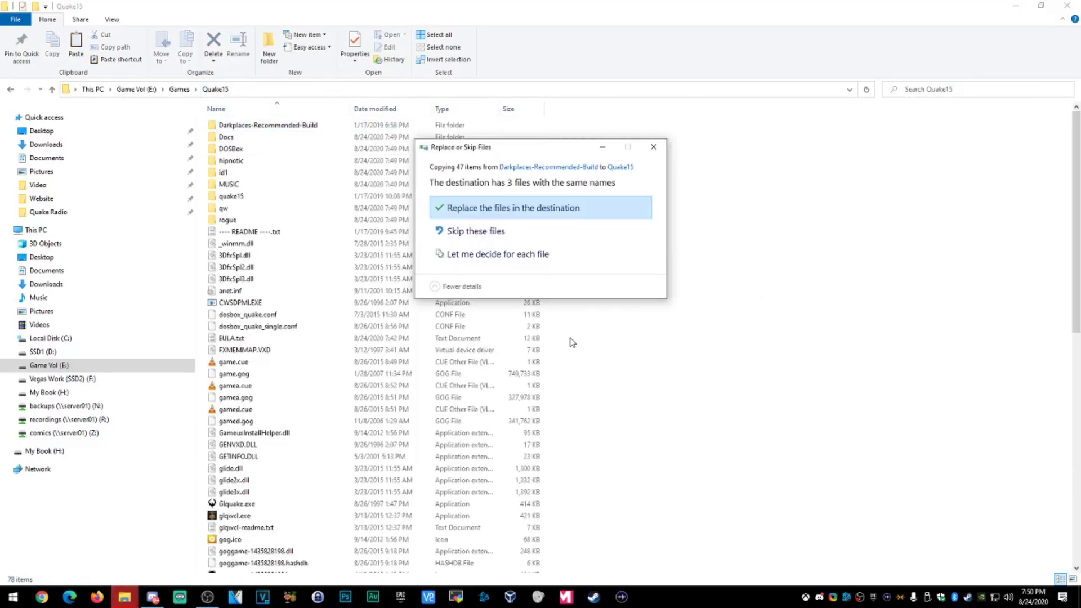
pyautogui.click(497, 208)
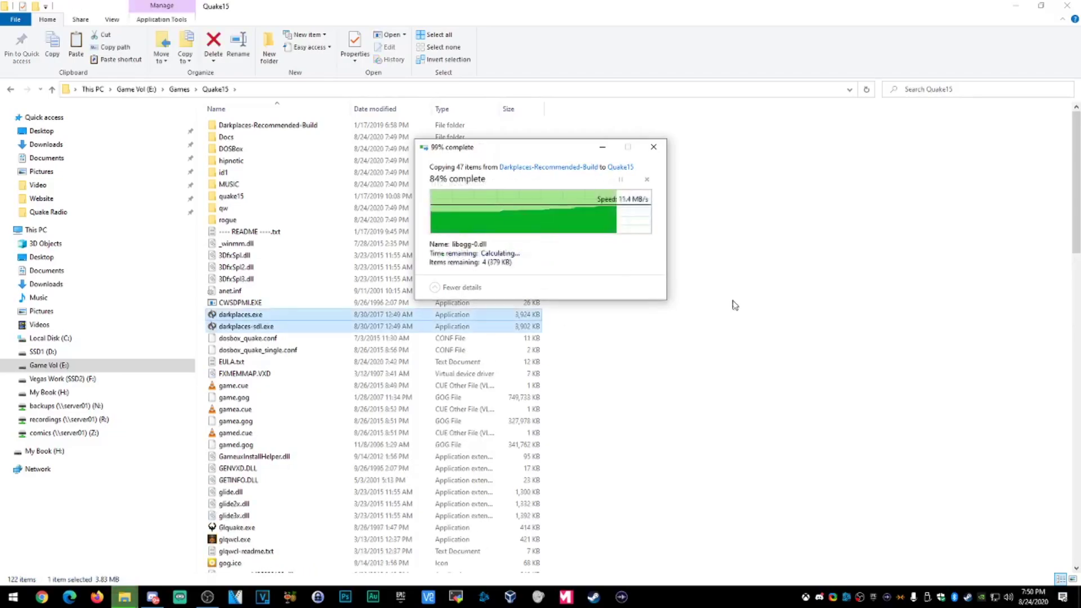
# Step: Delete the Darkplaces-Recommended-Build subfolder from Quake15
pyautogui.rightClick(296, 128)
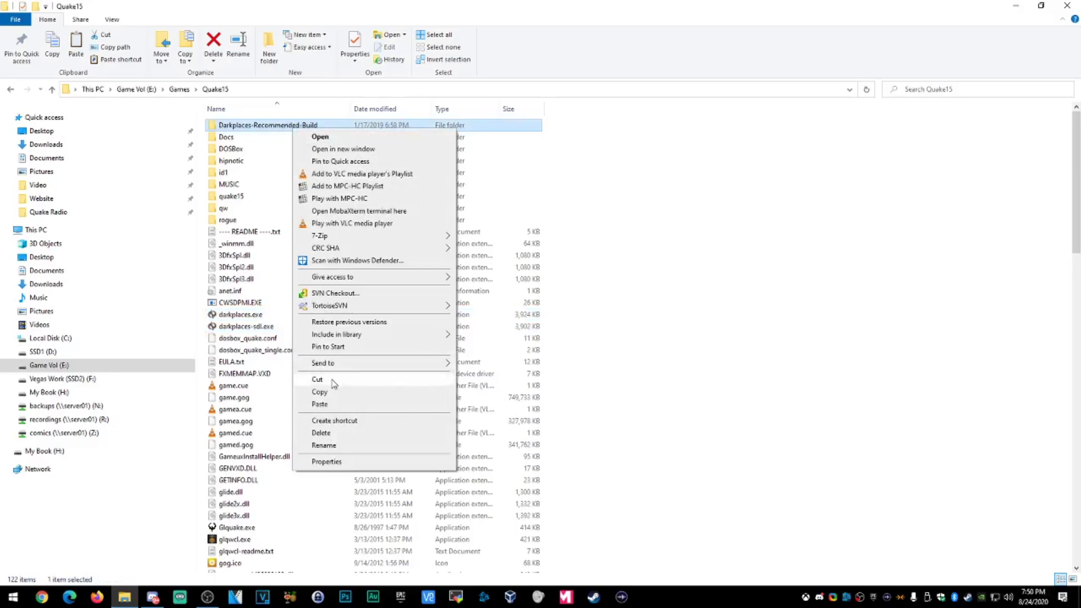
pyautogui.click(322, 433)
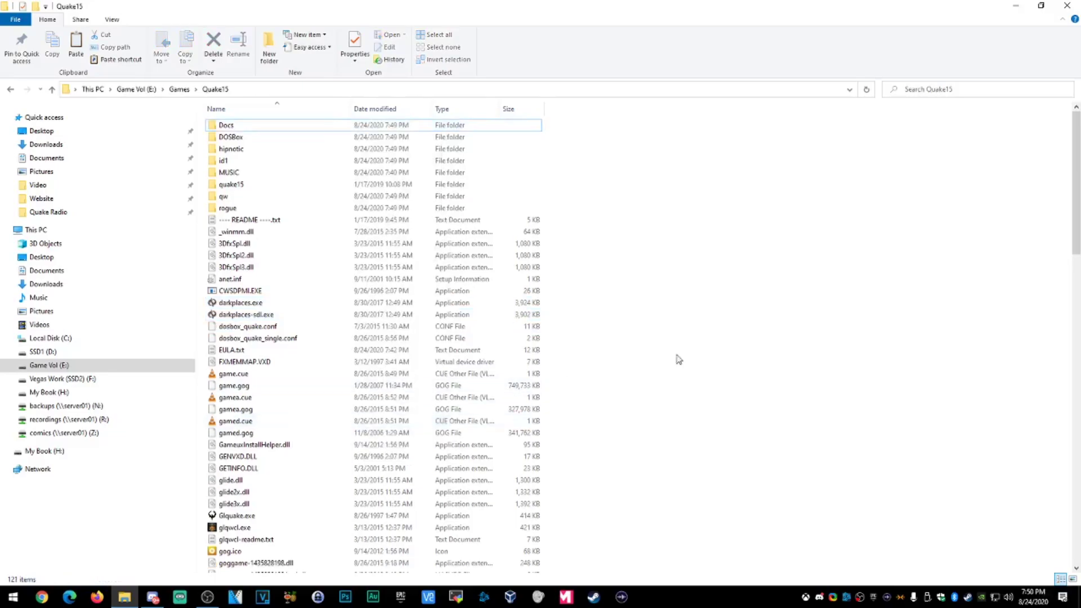
pyautogui.scroll(-18, 839, 322)
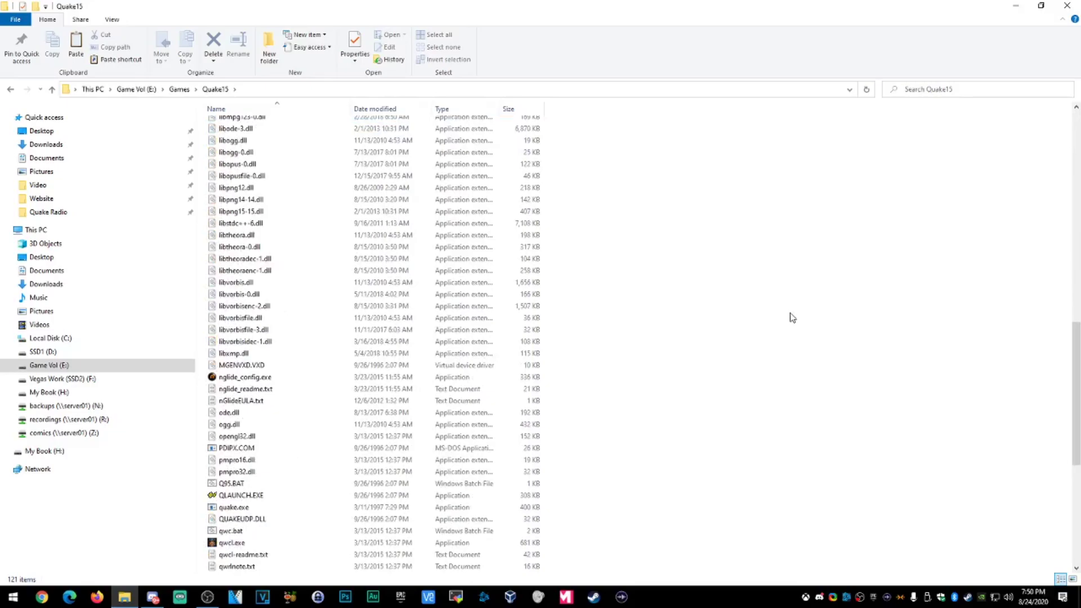
# Step: Find Run Quake 1.5.bat in the Quake15 list and run it to launch the game
pyautogui.scroll(-5, 792, 317)
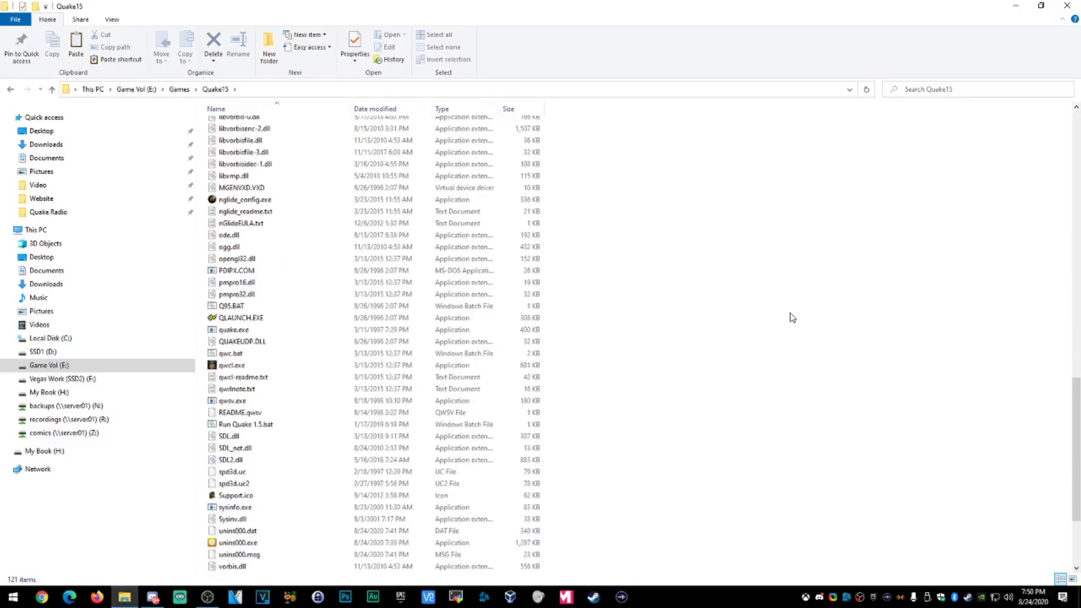
pyautogui.scroll(-4, 785, 311)
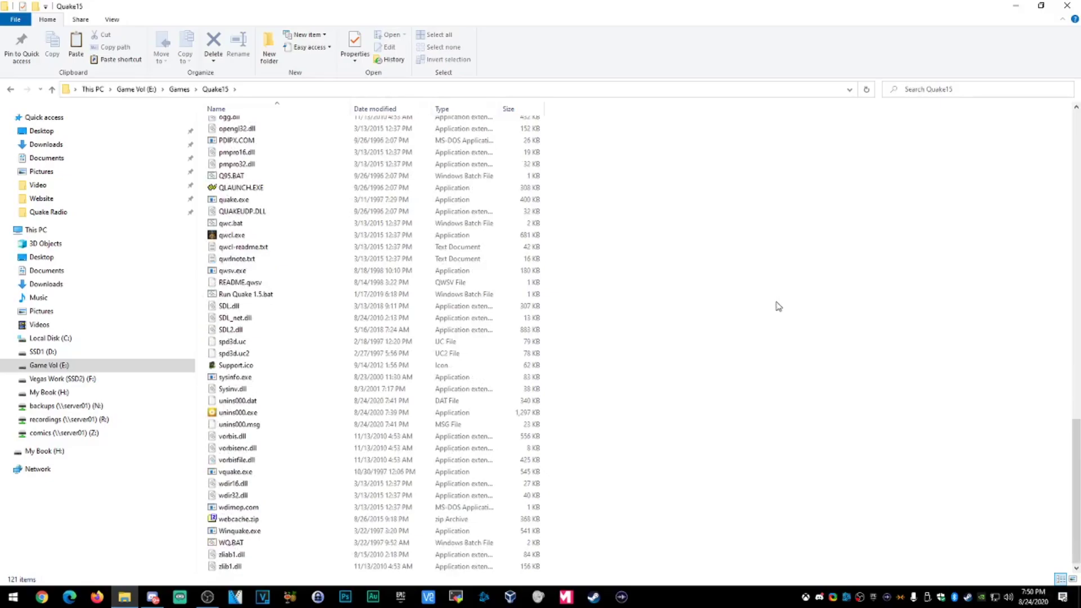
pyautogui.scroll(20, 642, 369)
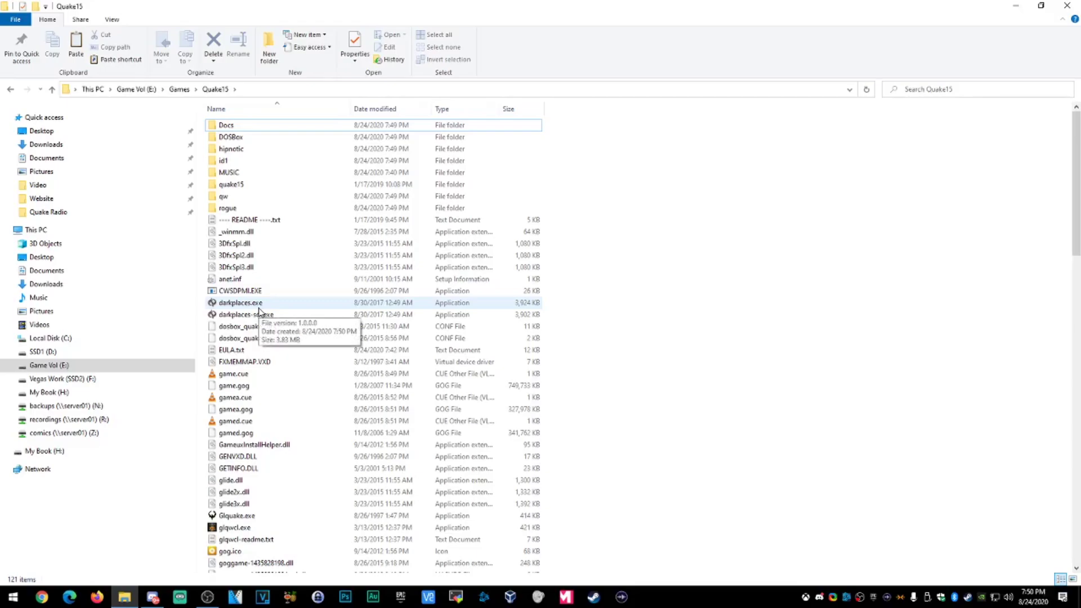
pyautogui.scroll(-5, 314, 386)
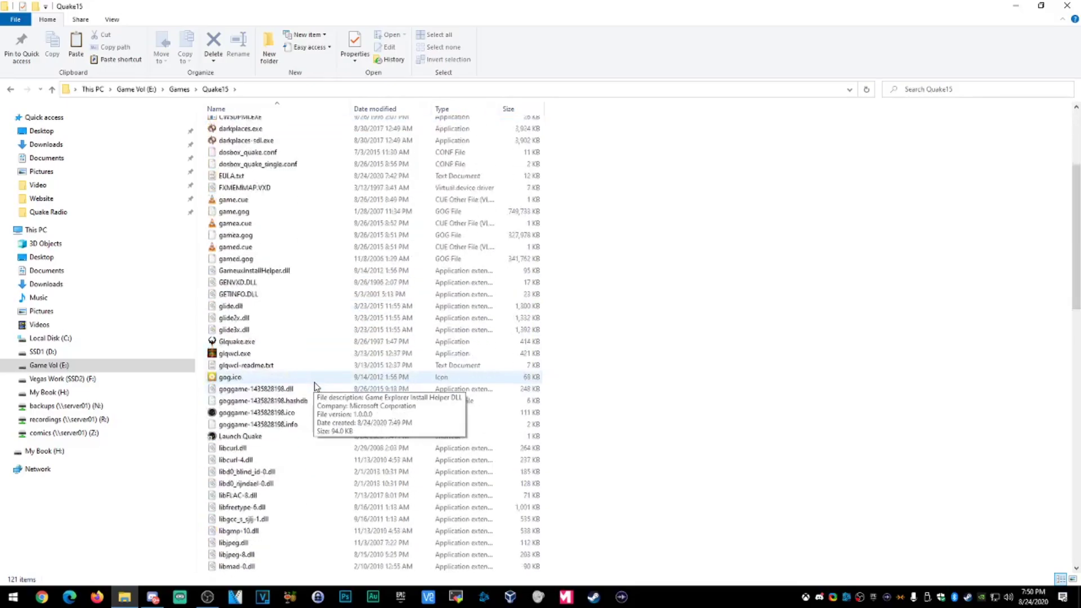
pyautogui.scroll(-8, 315, 388)
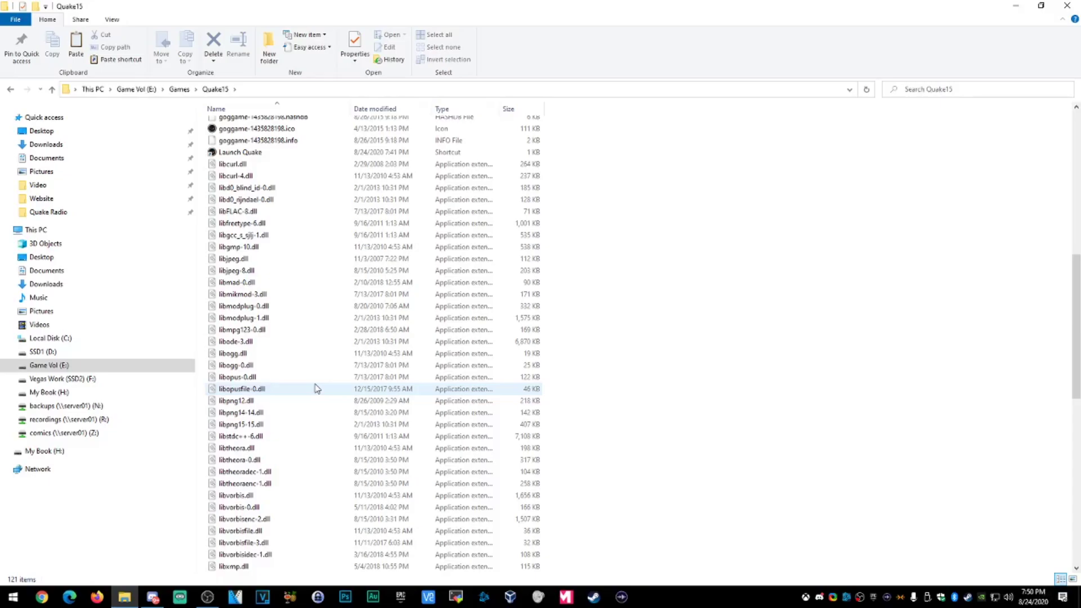
pyautogui.scroll(-11, 315, 387)
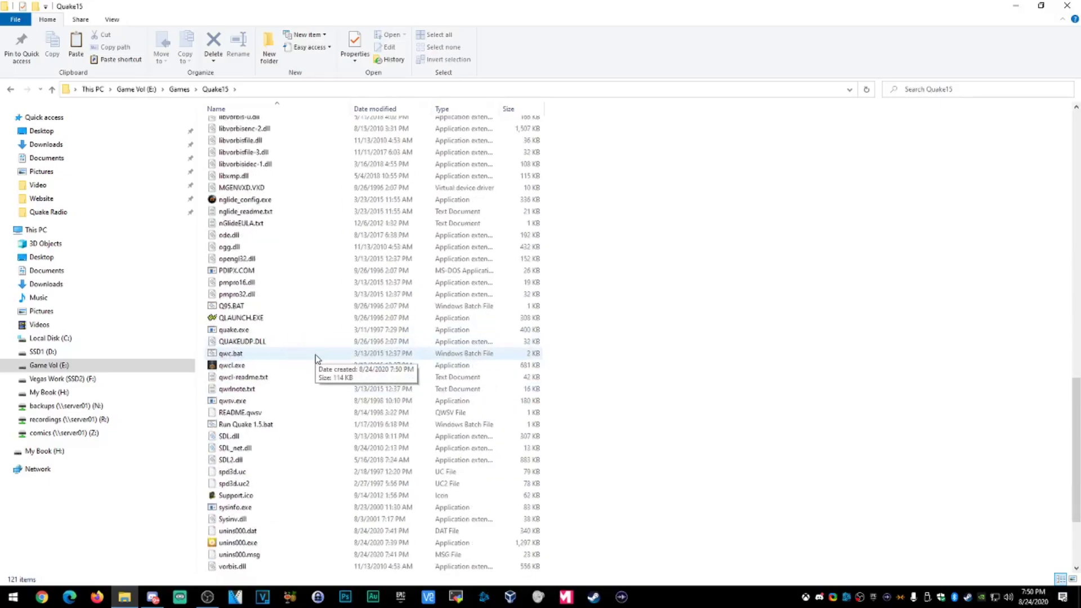
pyautogui.scroll(-4, 316, 357)
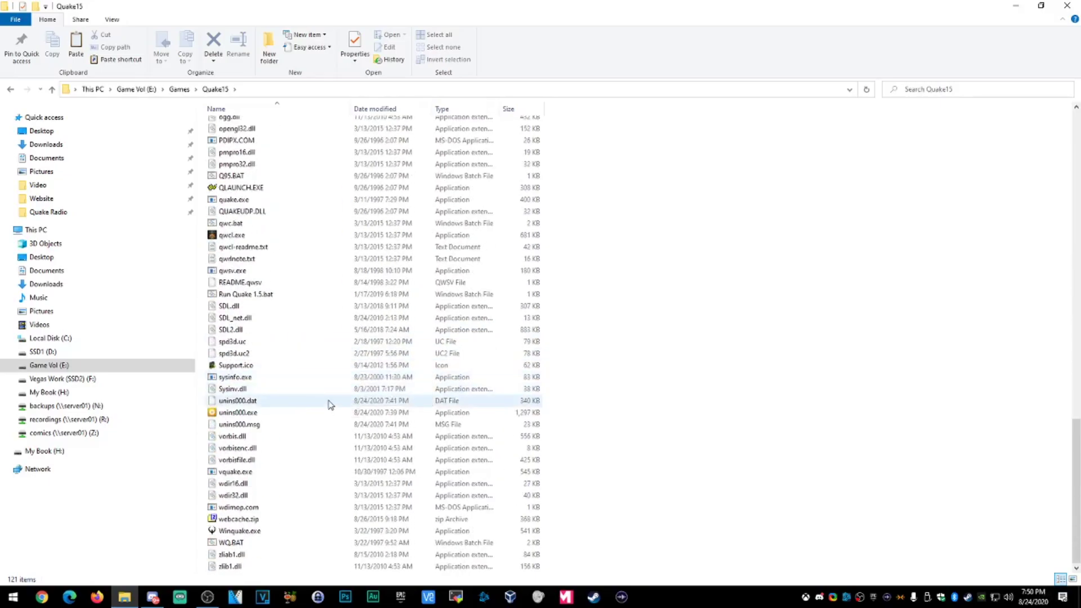
pyautogui.scroll(18, 264, 524)
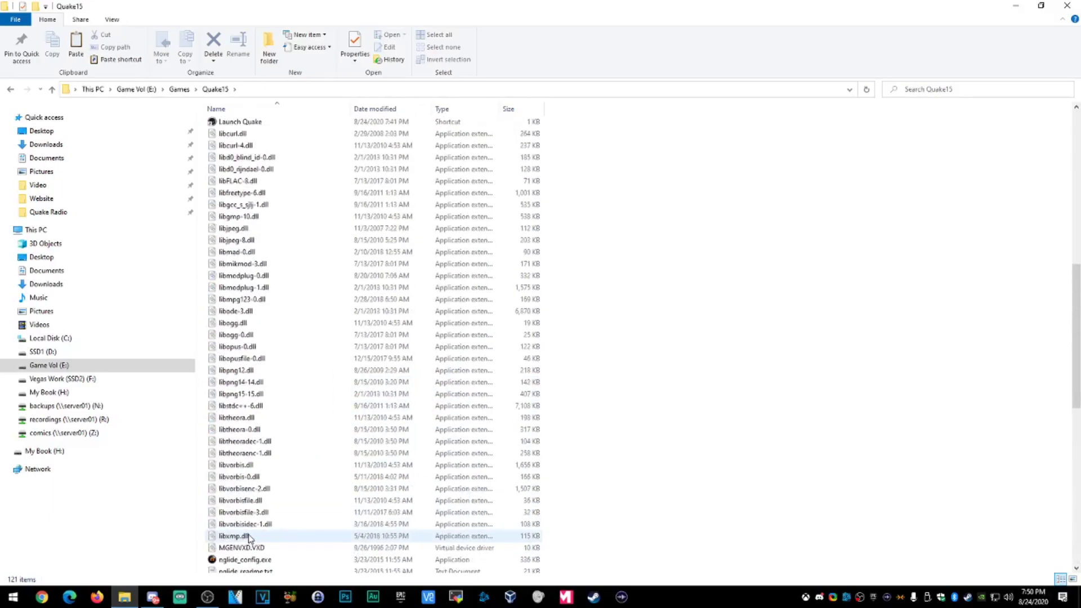
pyautogui.scroll(7, 251, 536)
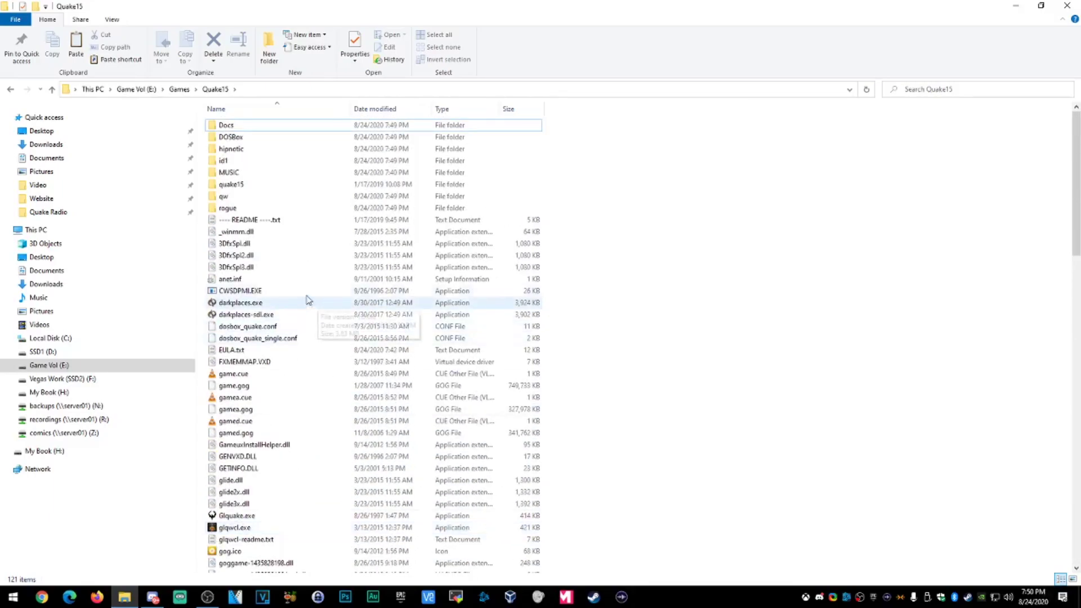
pyautogui.scroll(-20, 299, 224)
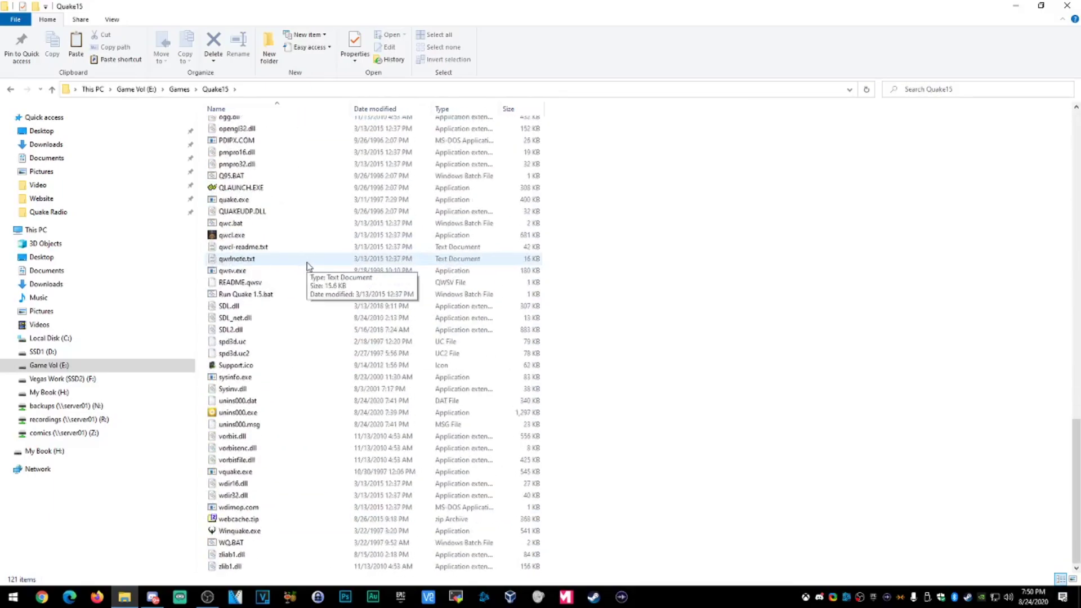
pyautogui.click(278, 295)
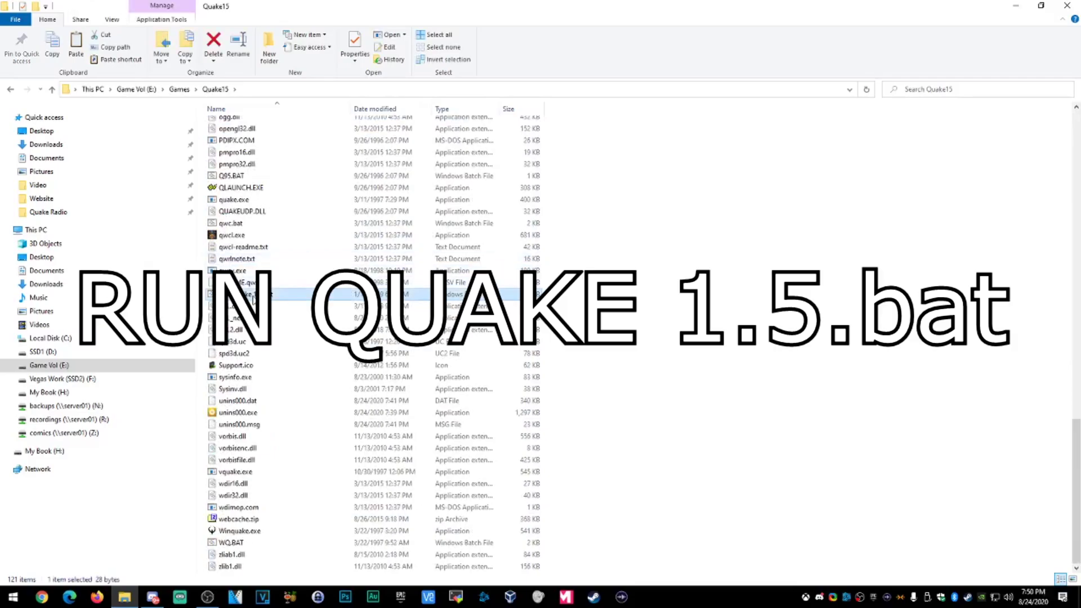
pyautogui.doubleClick(278, 295)
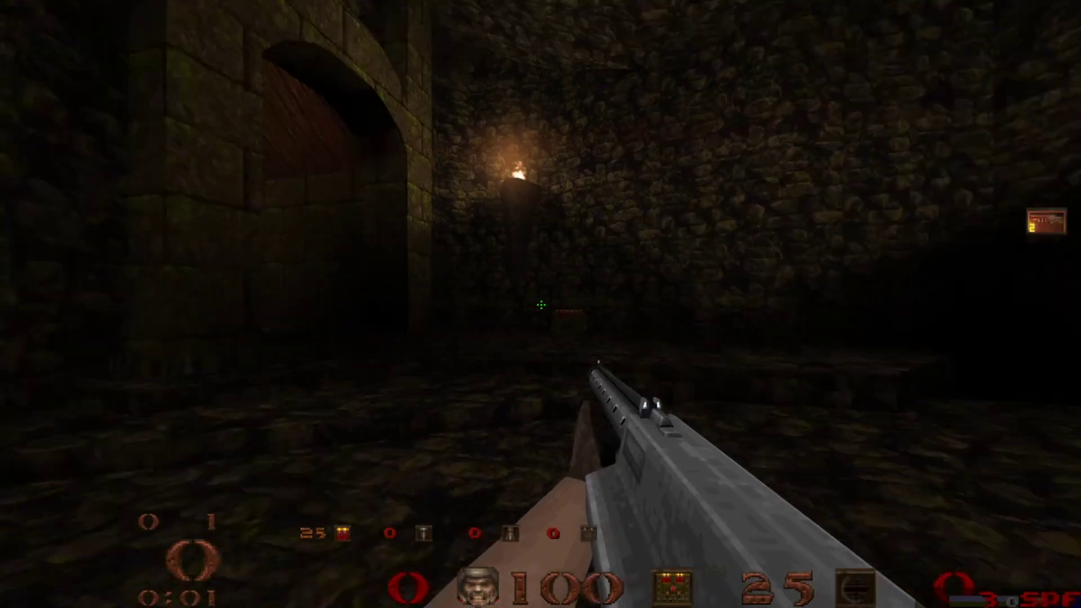
# Step: Advance down the corridor, grab the Grenade Launcher and fire grenades at the enemy
pyautogui.press('w')
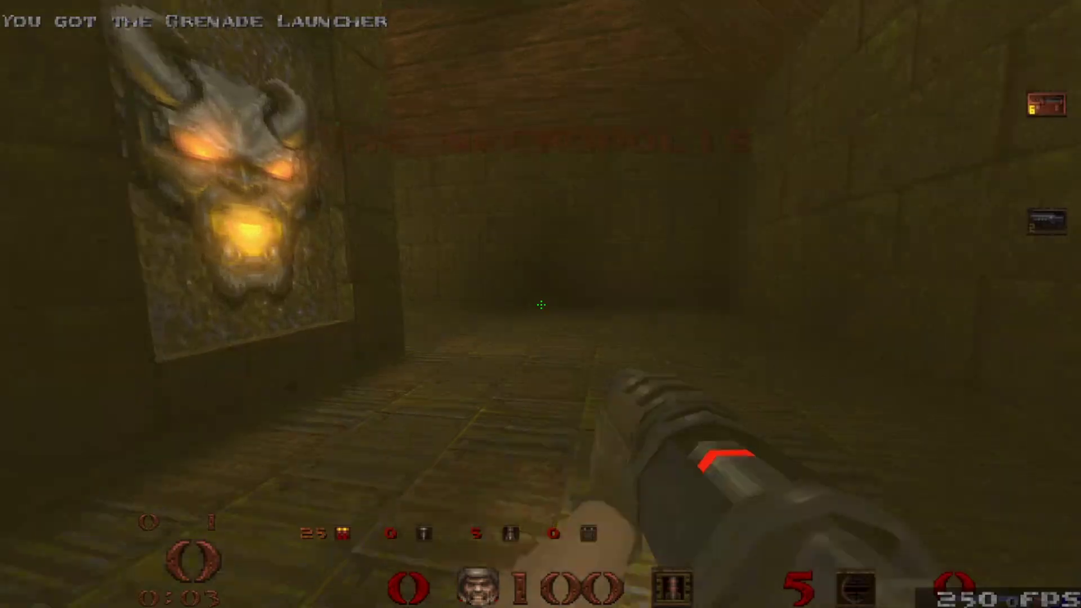
pyautogui.press('w')
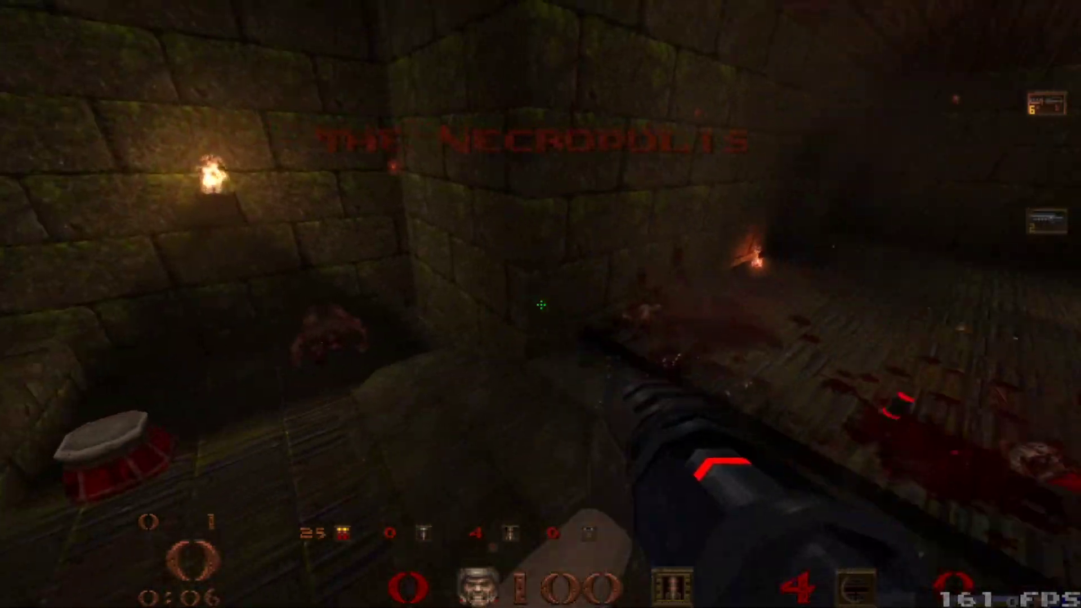
pyautogui.click(541, 305)
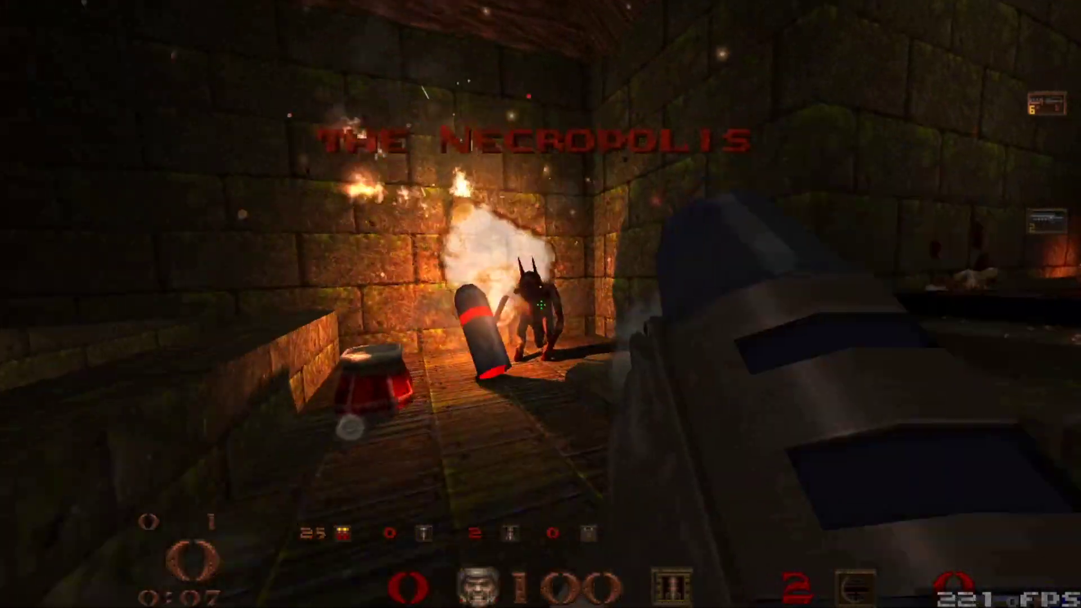
pyautogui.click(541, 306)
pyautogui.click(541, 305)
pyautogui.click(541, 305)
# Step: Start a new single player game and fire the shotgun through the hall
pyautogui.press('Escape')
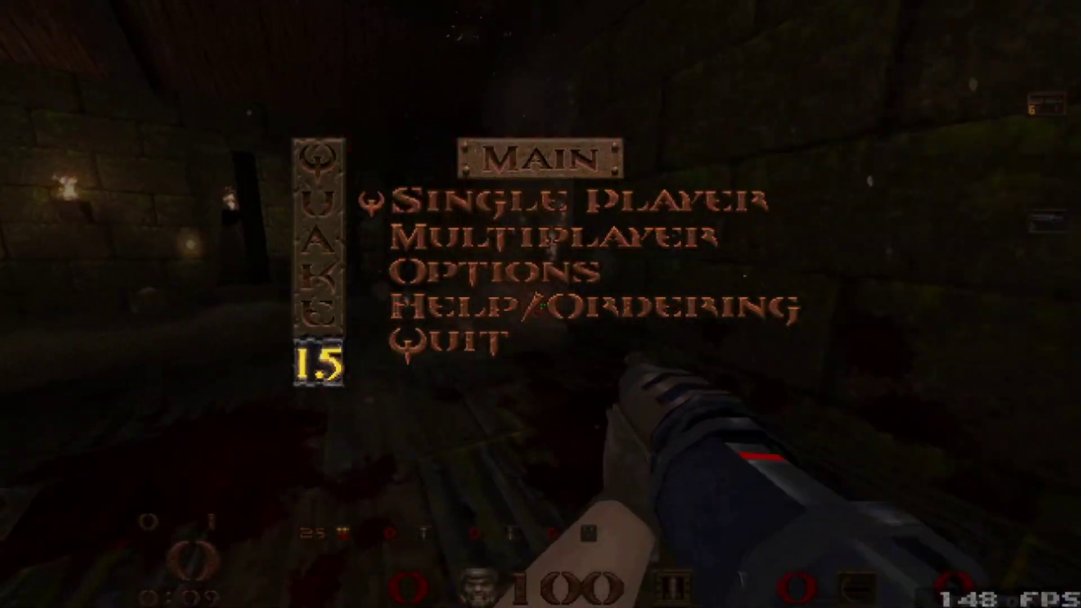
pyautogui.press('Return')
pyautogui.press('Return')
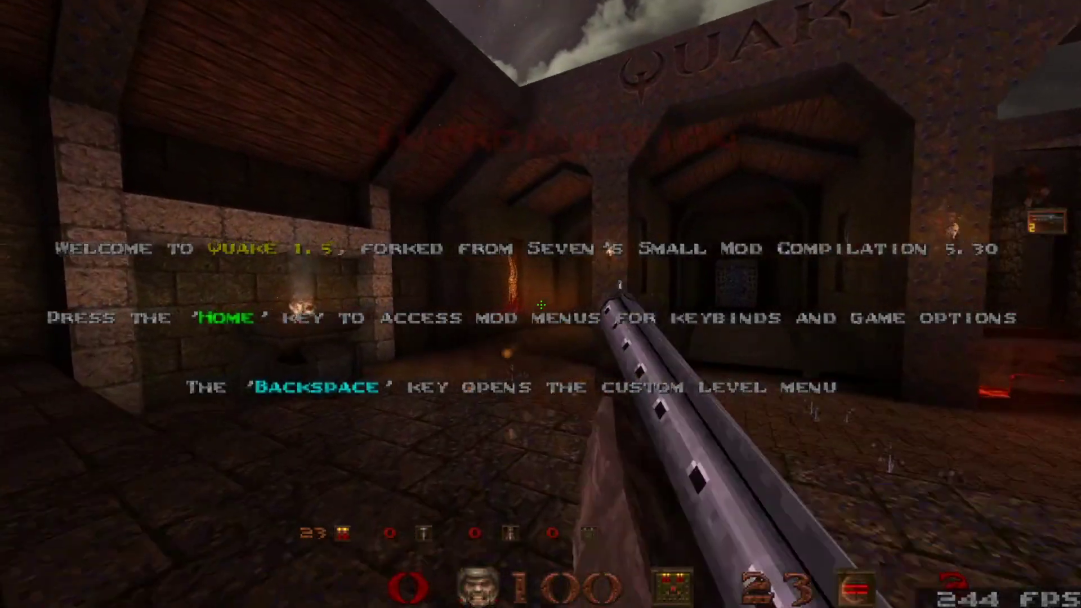
pyautogui.click(541, 305)
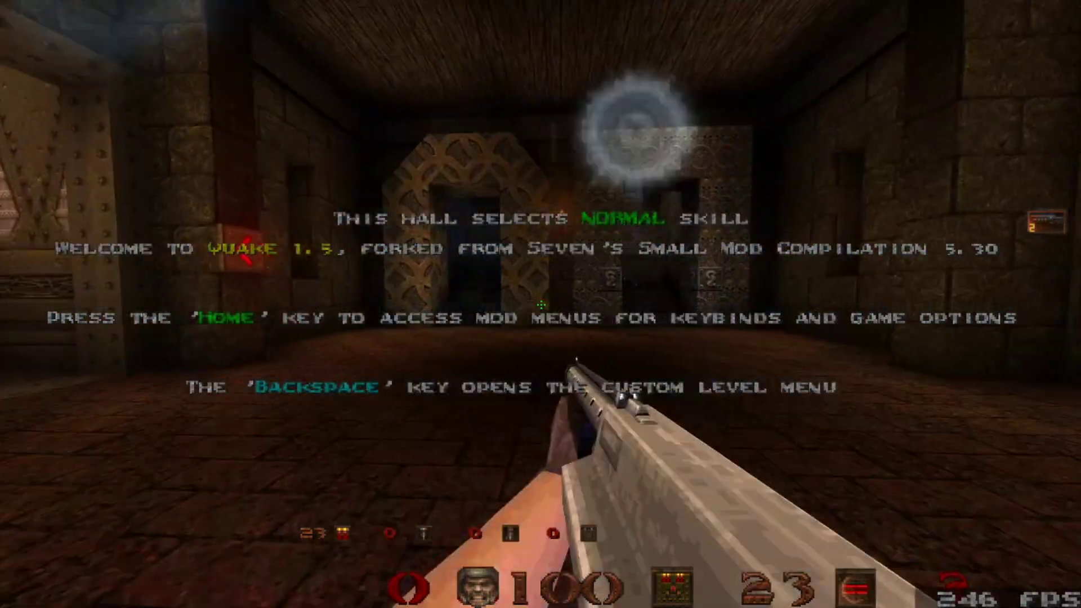
pyautogui.click(541, 305)
pyautogui.click(541, 305)
pyautogui.click(541, 305)
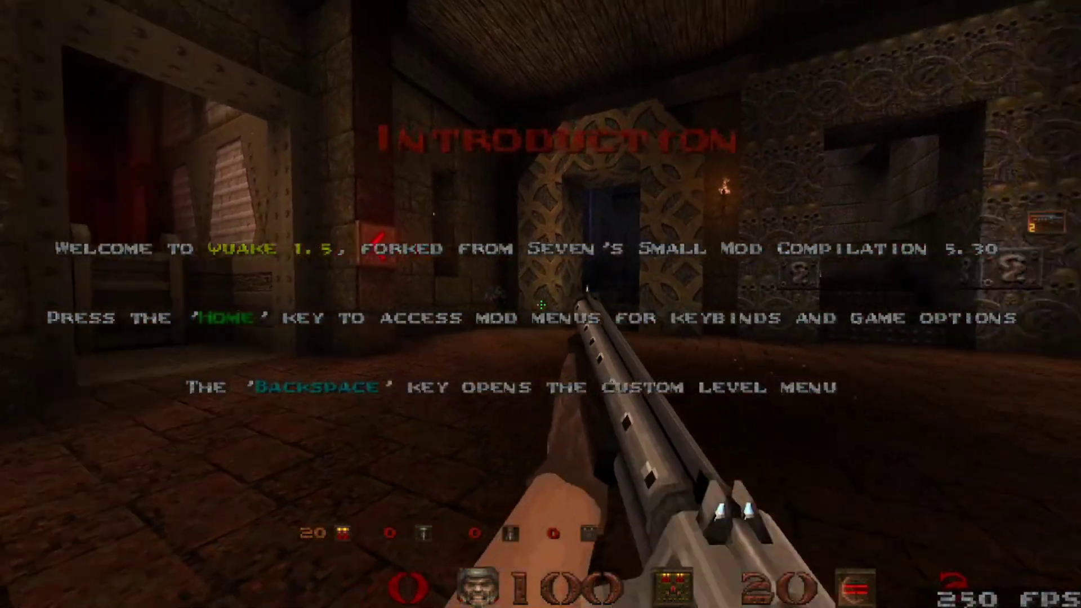
# Step: Quit the game from its main menu, confirm with Y, and allow its network access
pyautogui.press('Escape')
pyautogui.press('Down')
pyautogui.press('Down')
pyautogui.press('Down')
pyautogui.press('Down')
pyautogui.press('Return')
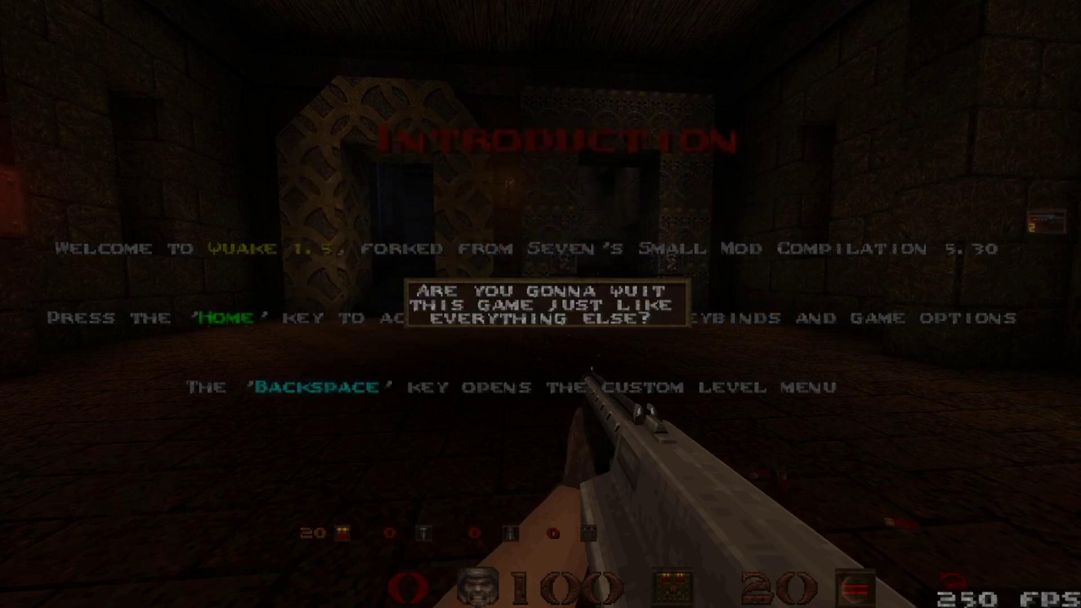
pyautogui.press('y')
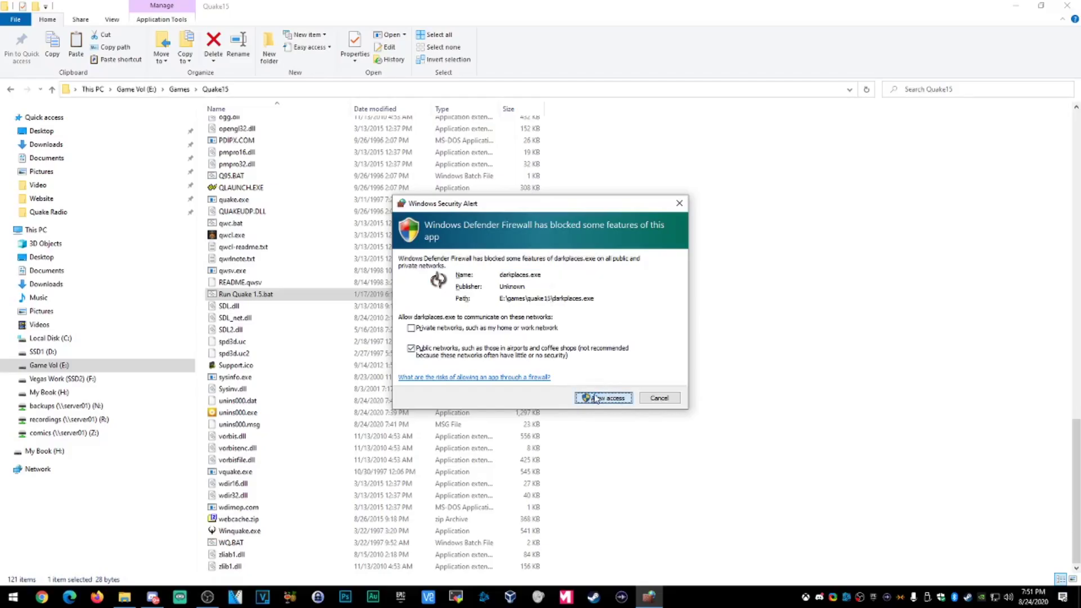
pyautogui.click(597, 398)
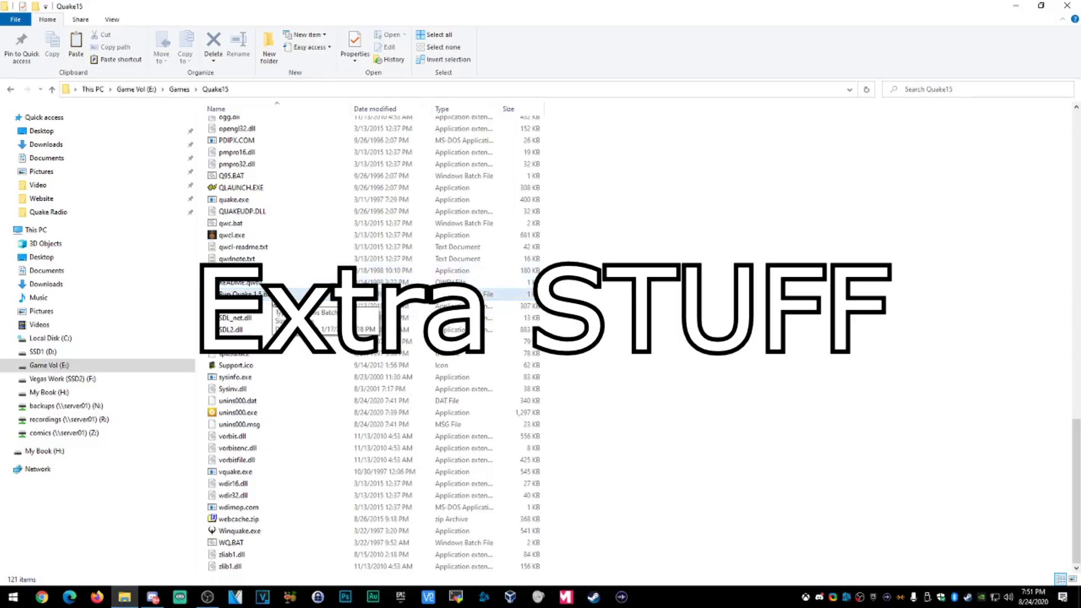
# Step: Bring up the context menu for Run Quake 1.5.bat, dismiss it, then reopen it
pyautogui.rightClick(272, 300)
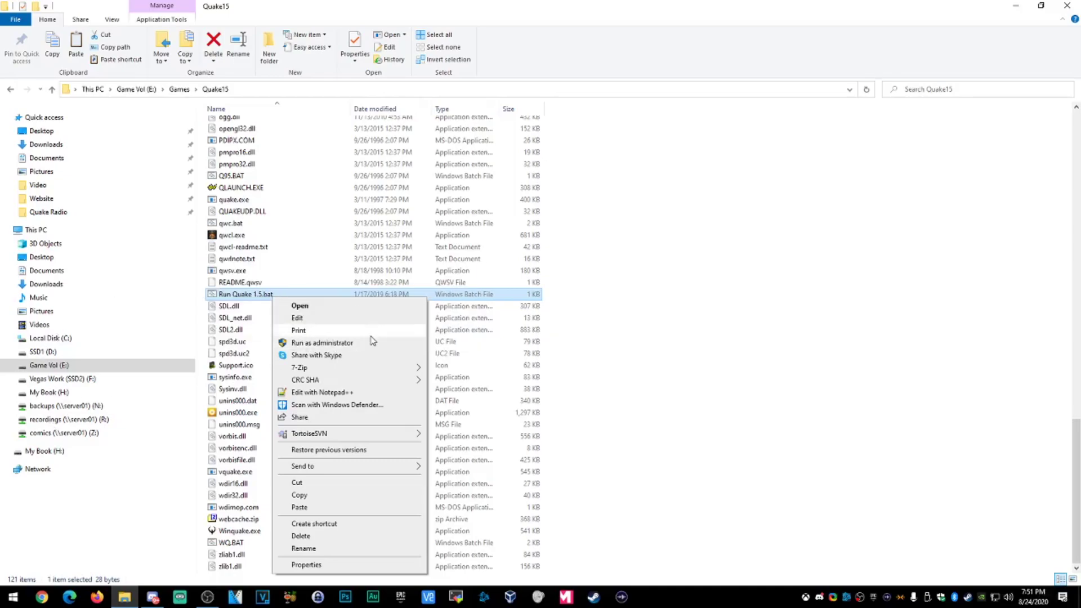
pyautogui.moveTo(355, 468)
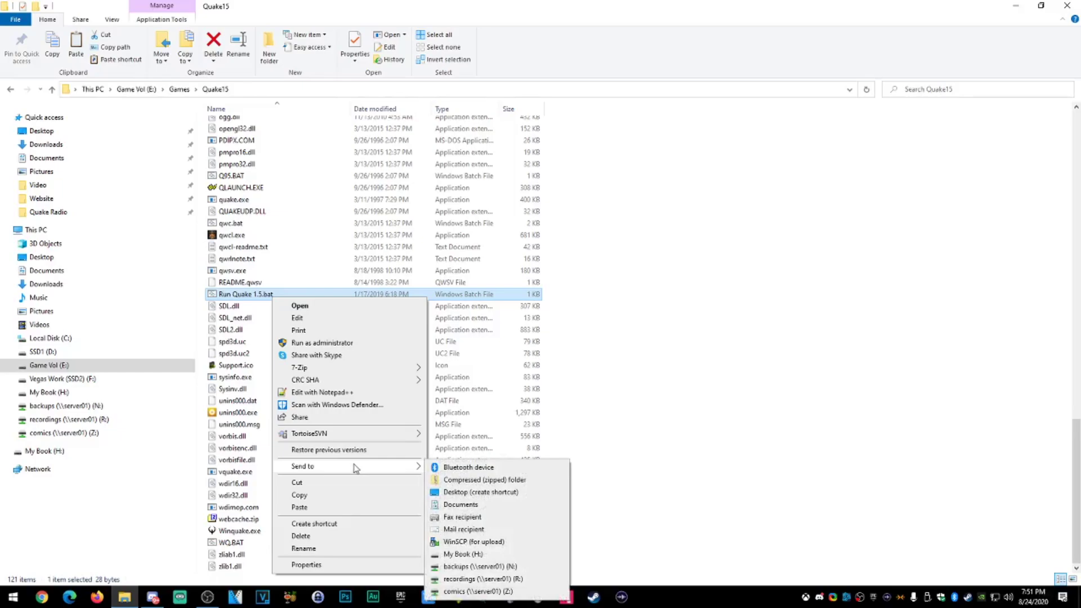
pyautogui.click(500, 492)
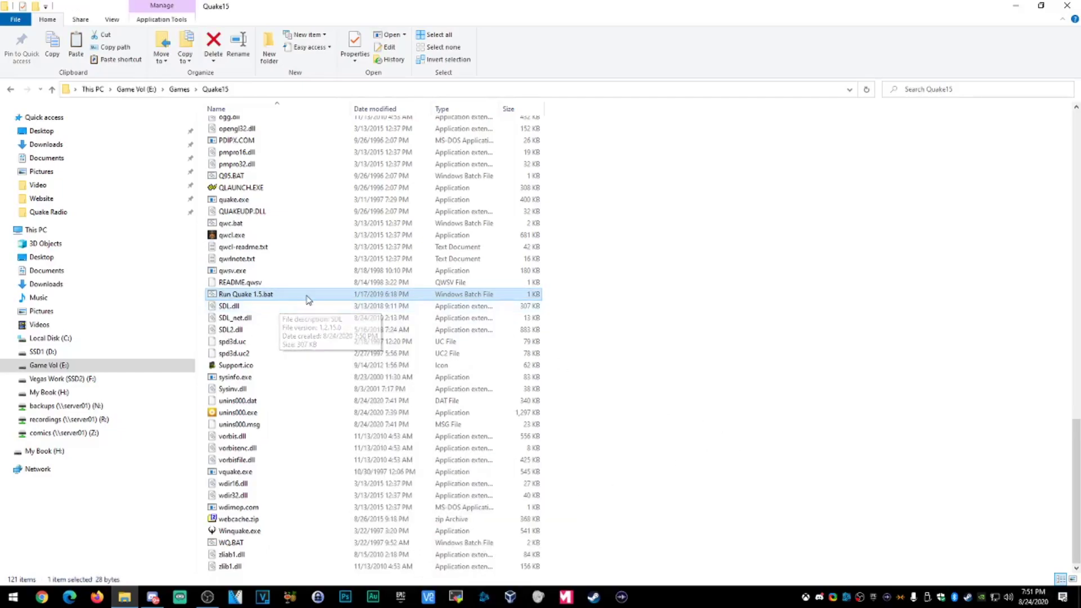
pyautogui.rightClick(263, 301)
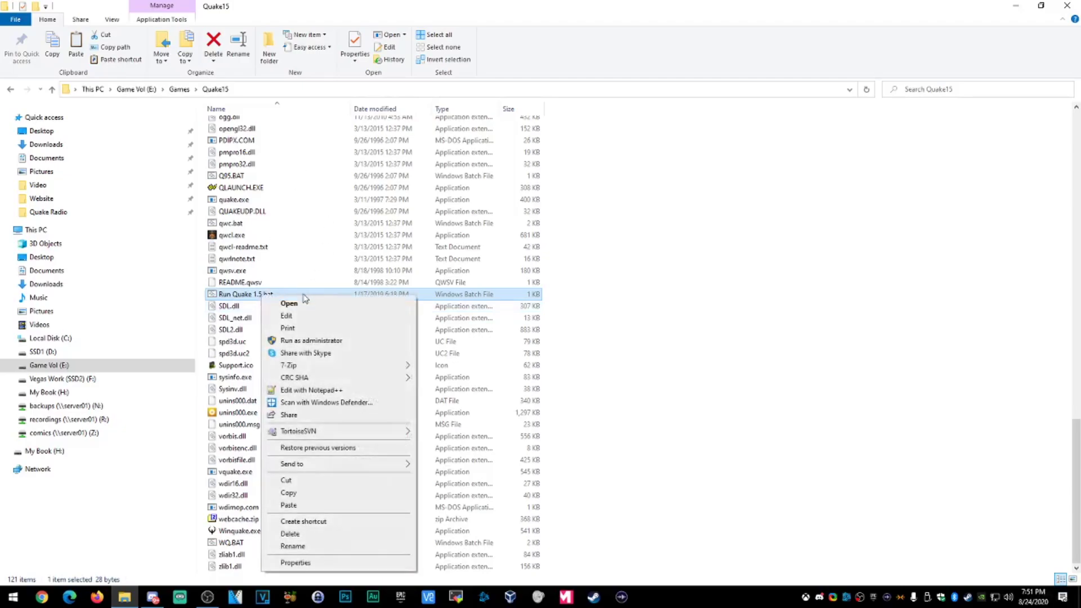
# Step: Open Run Quake 1.5.bat in Notepad, inspect 'darkplaces.exe -game quake15', and close it unchanged
pyautogui.click(297, 319)
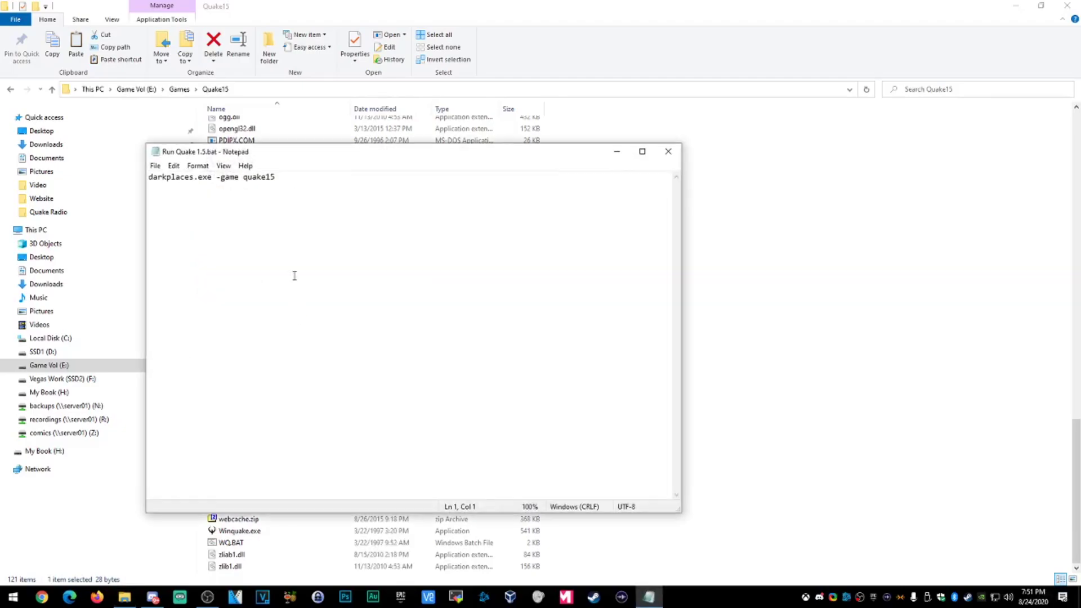
pyautogui.moveTo(291, 156); pyautogui.dragTo(535, 165)
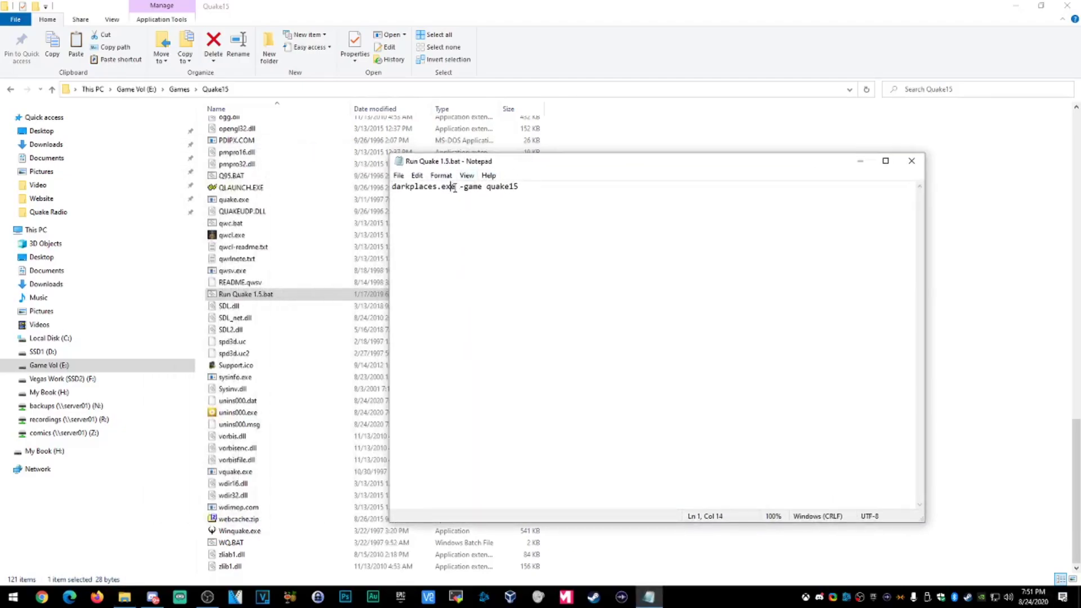
pyautogui.moveTo(454, 187); pyautogui.dragTo(391, 187)
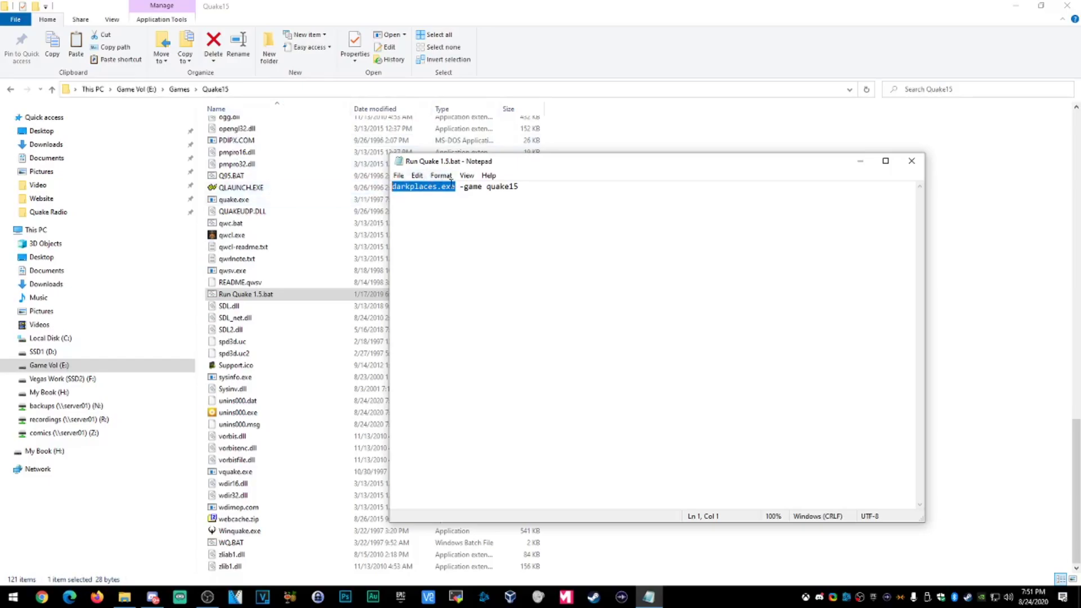
pyautogui.click(424, 194)
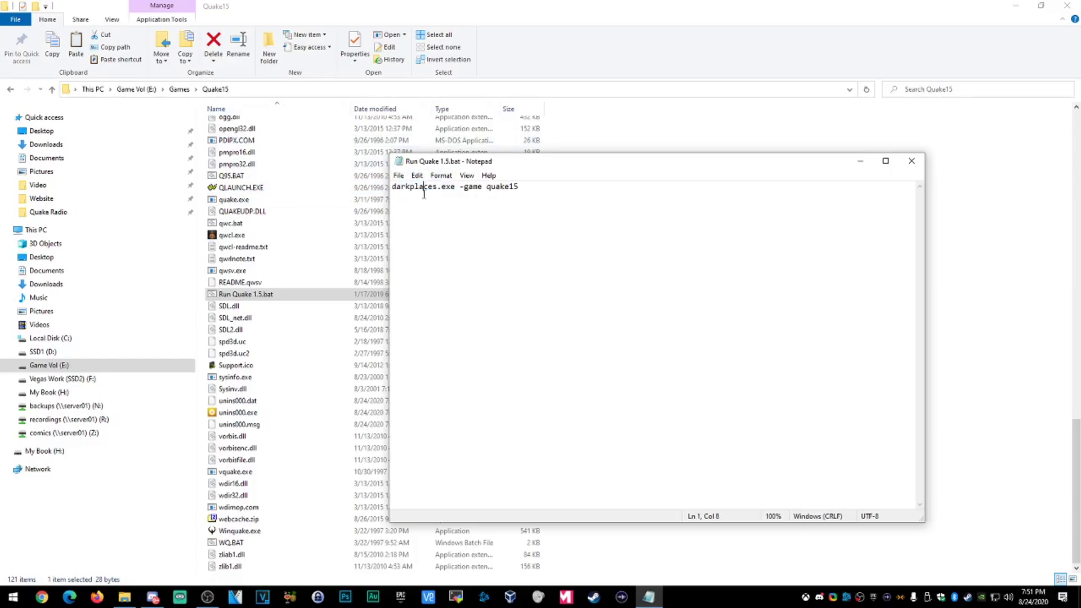
pyautogui.moveTo(539, 189)
pyautogui.mouseDown()
pyautogui.moveTo(459, 188)
pyautogui.moveTo(526, 189)
pyautogui.mouseUp()
pyautogui.click(433, 191)
pyautogui.click(551, 199)
pyautogui.click(912, 161)
# Step: Send Run Quake 1.5.bat to the desktop as a shortcut and place it top-middle
pyautogui.rightClick(269, 294)
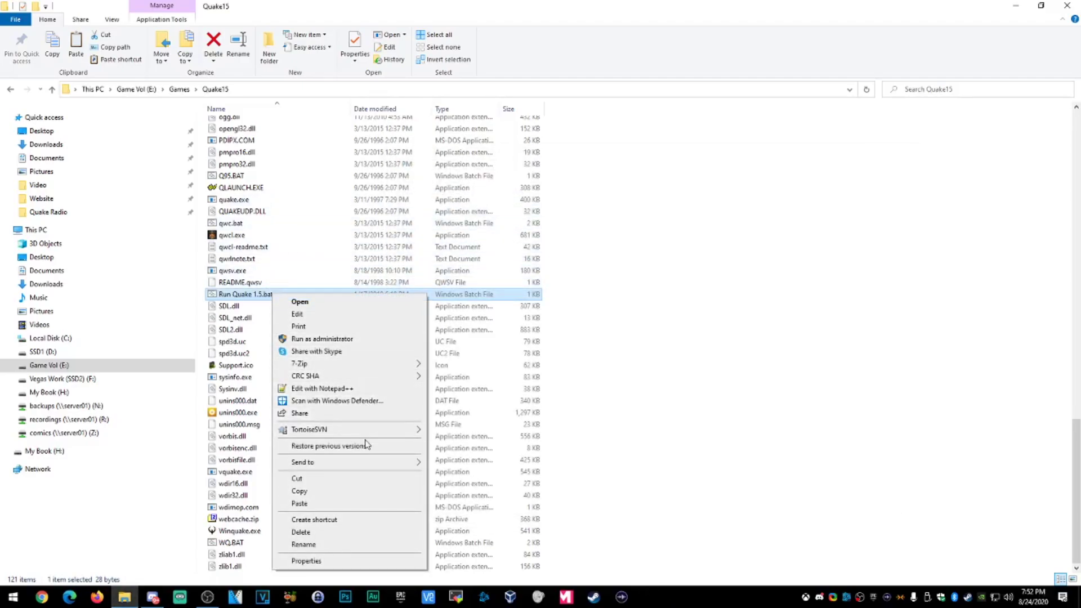
pyautogui.moveTo(357, 461)
pyautogui.click(471, 489)
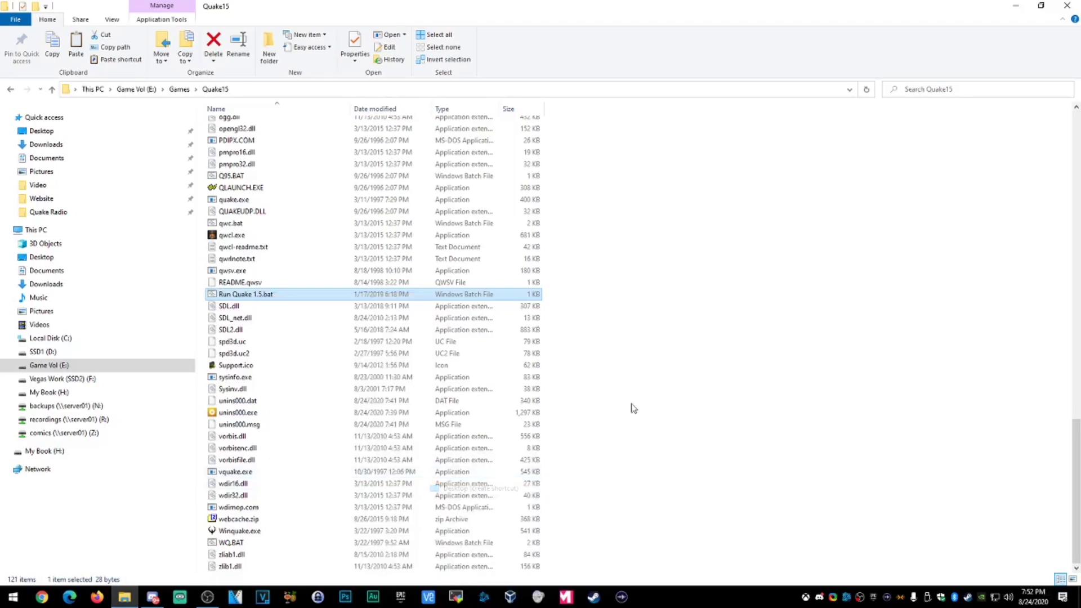
pyautogui.click(1006, 11)
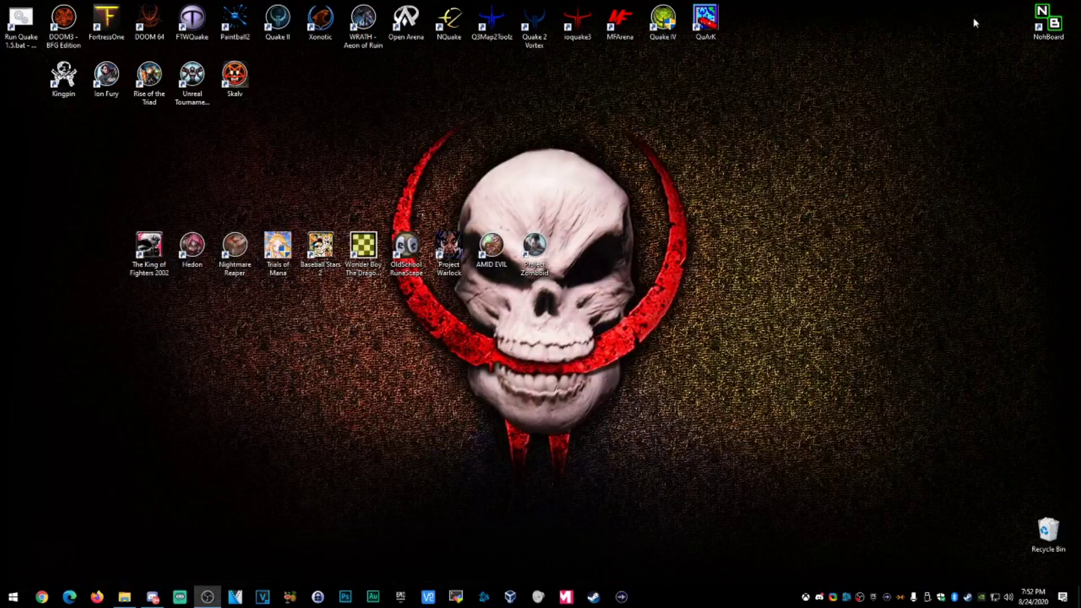
pyautogui.moveTo(21, 25); pyautogui.dragTo(454, 80)
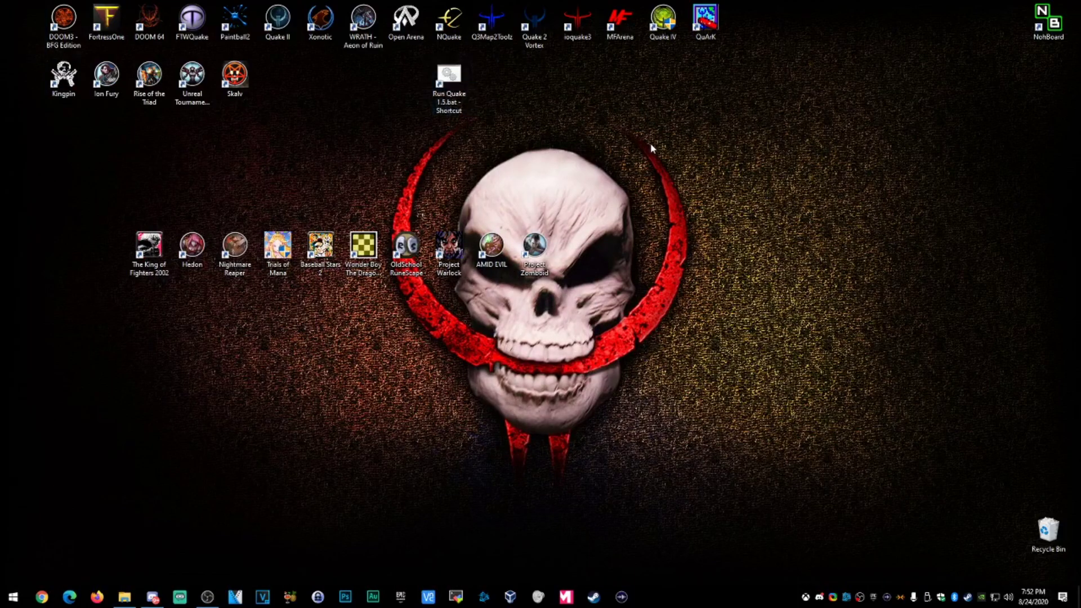
# Step: Rename the new desktop shortcut to 'Quake 1.5'
pyautogui.rightClick(456, 110)
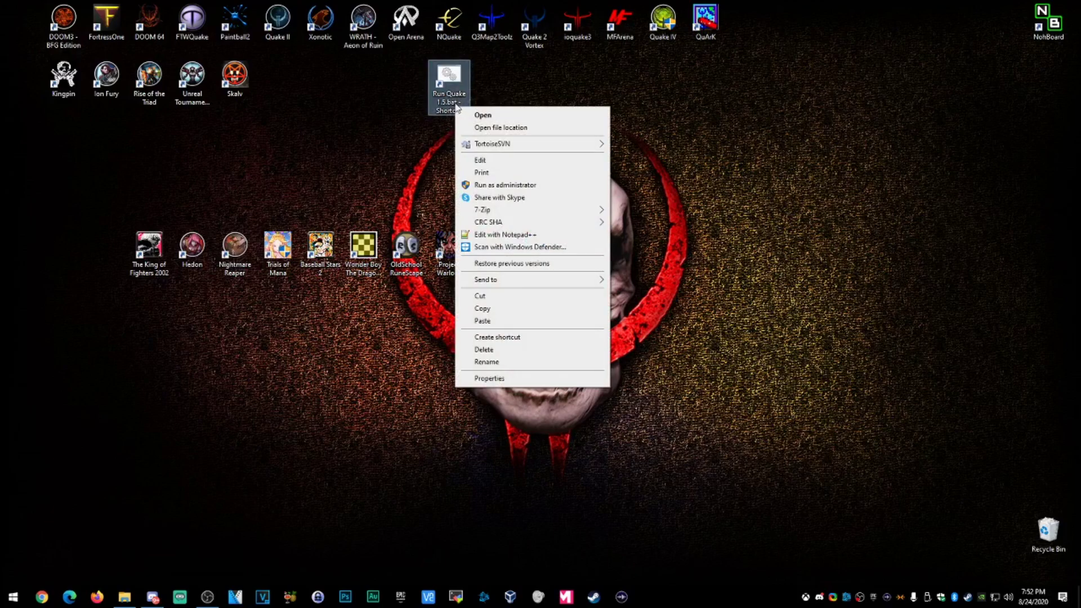
pyautogui.click(499, 362)
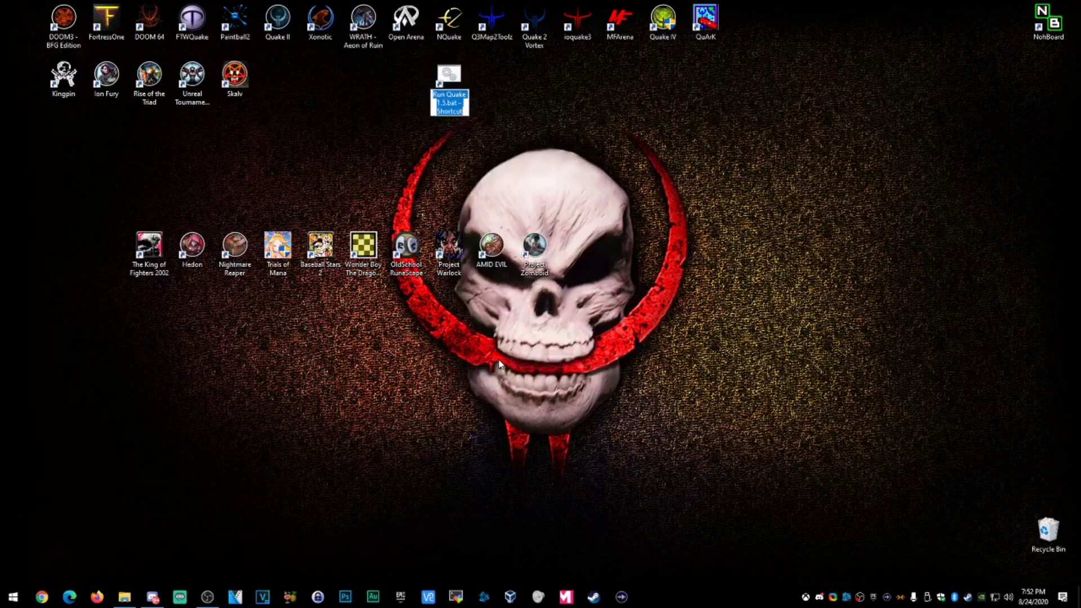
pyautogui.write('q')
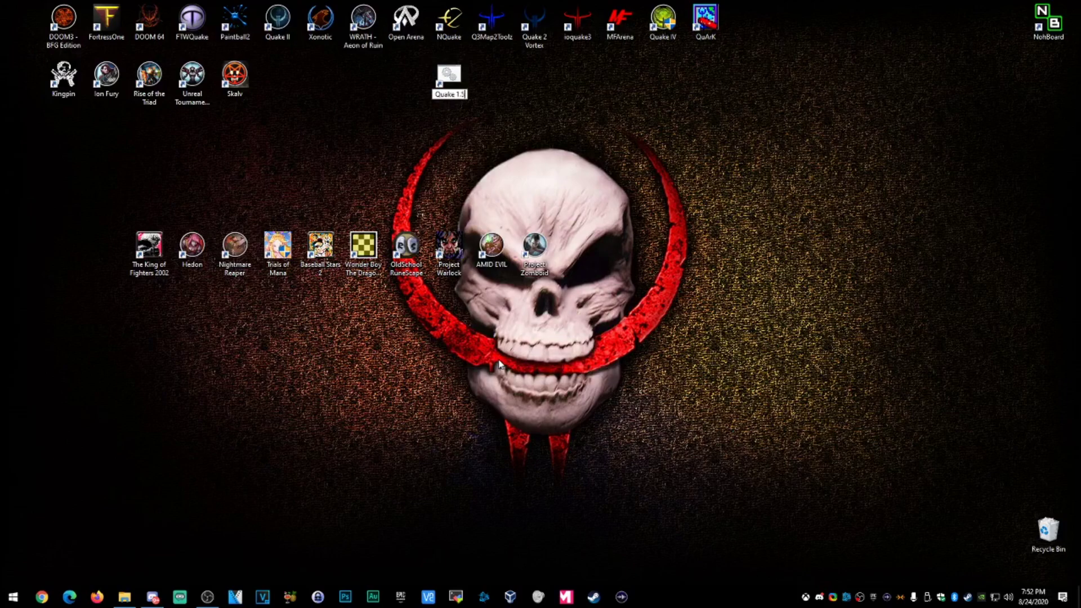
pyautogui.press('Return')
pyautogui.click(499, 363)
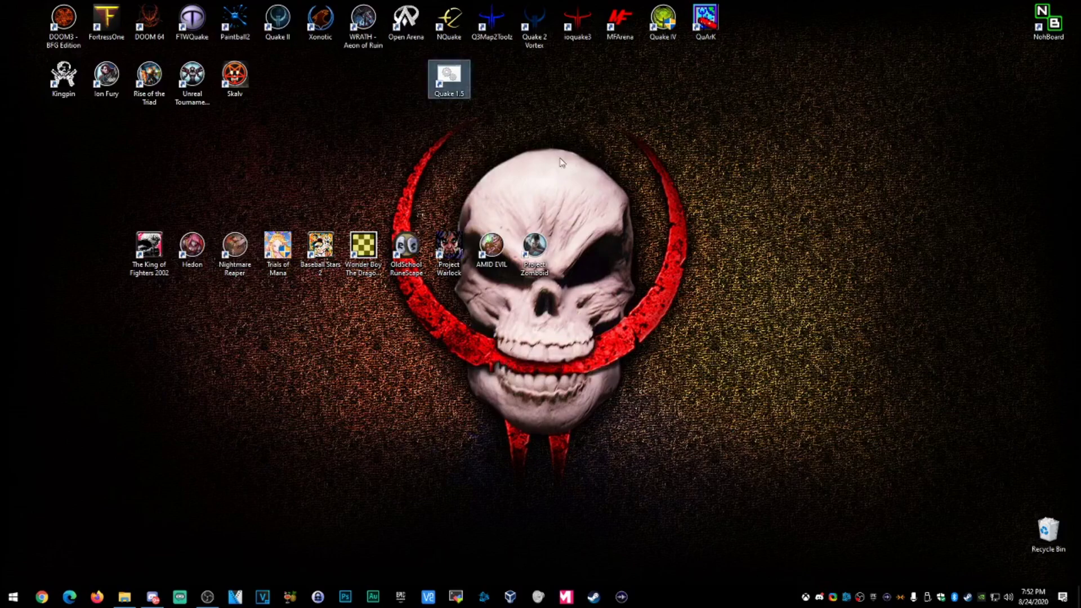
pyautogui.click(96, 597)
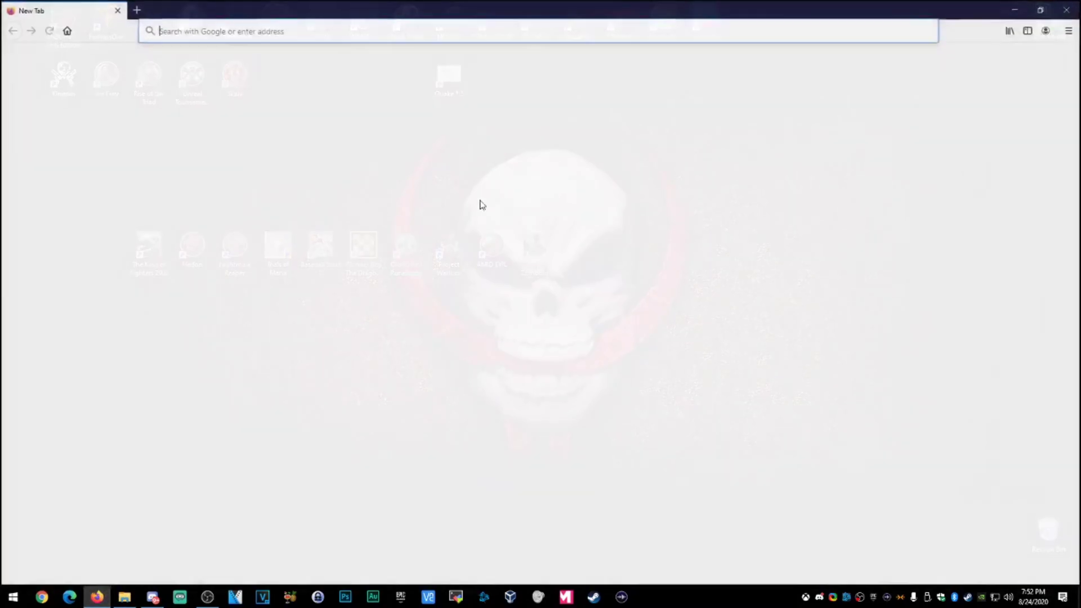
# Step: Search Google for 'quake icon' and open the SoftIcons Quake 1 Icon page
pyautogui.click(393, 94)
pyautogui.write('quake icon')
pyautogui.press('Return')
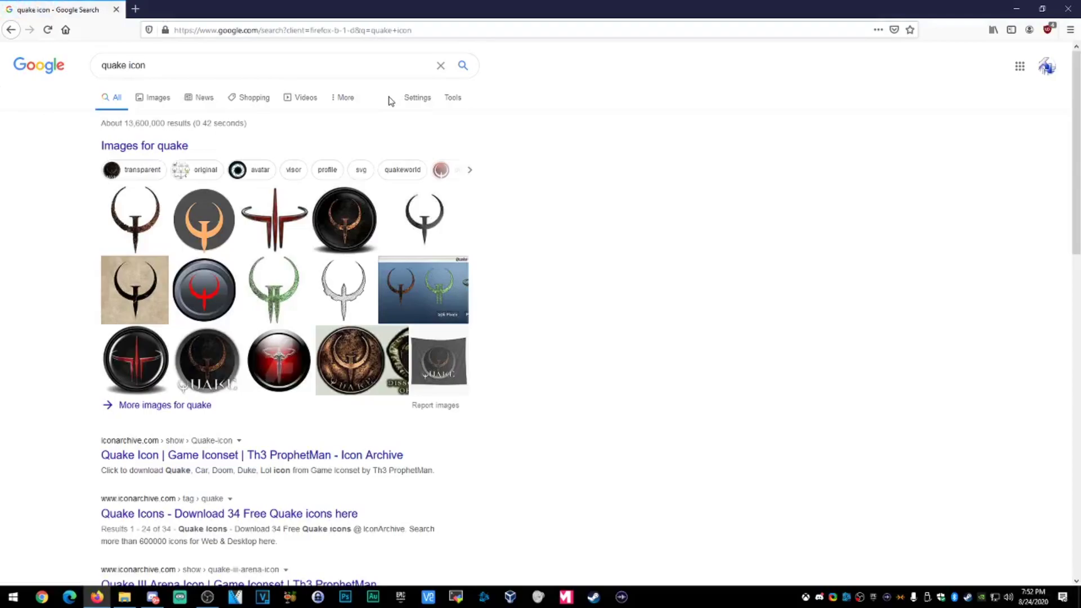
pyautogui.click(346, 340)
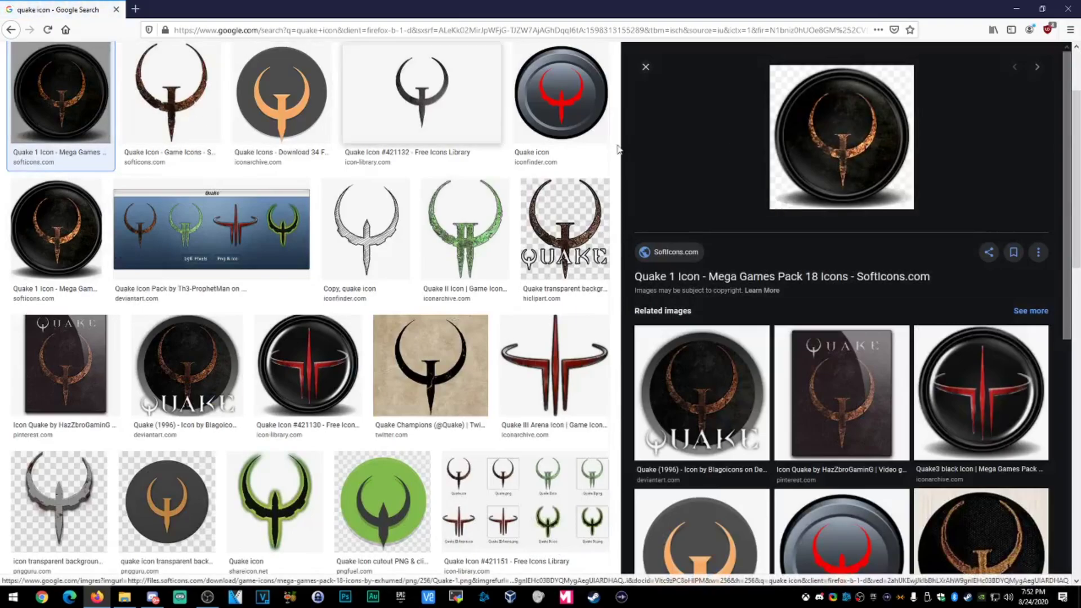
pyautogui.click(862, 185)
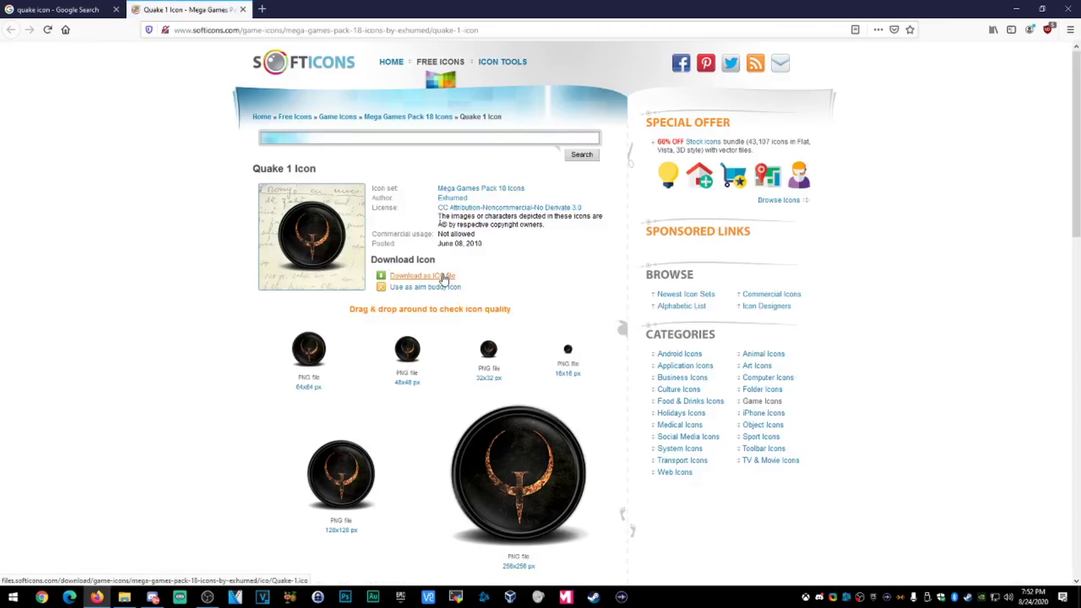
# Step: Download the Quake 1 icon as an ICO file and show it in its folder
pyautogui.click(443, 276)
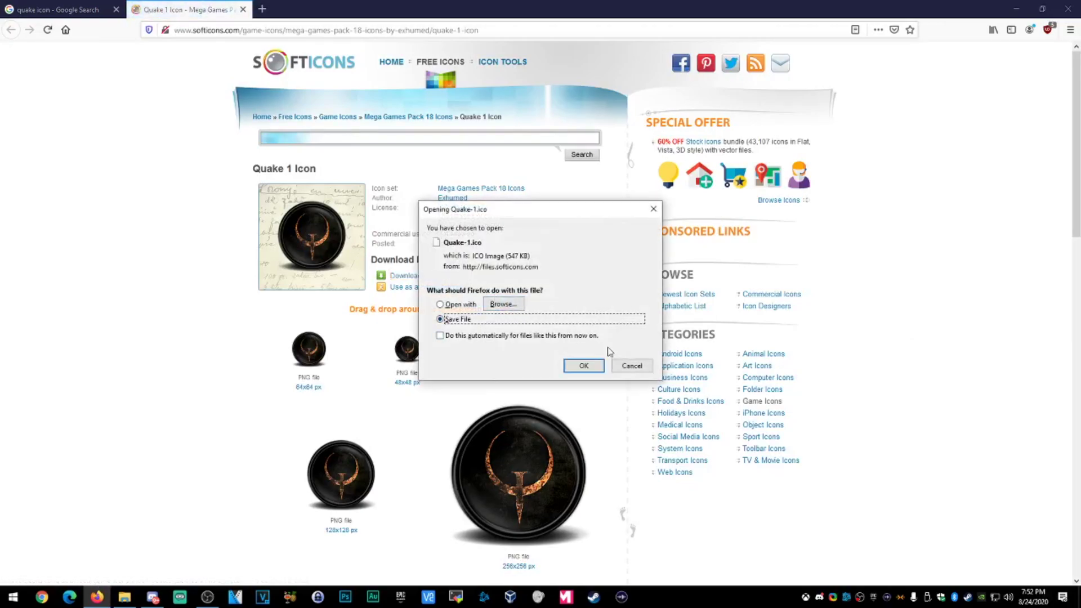
pyautogui.click(582, 364)
pyautogui.click(976, 29)
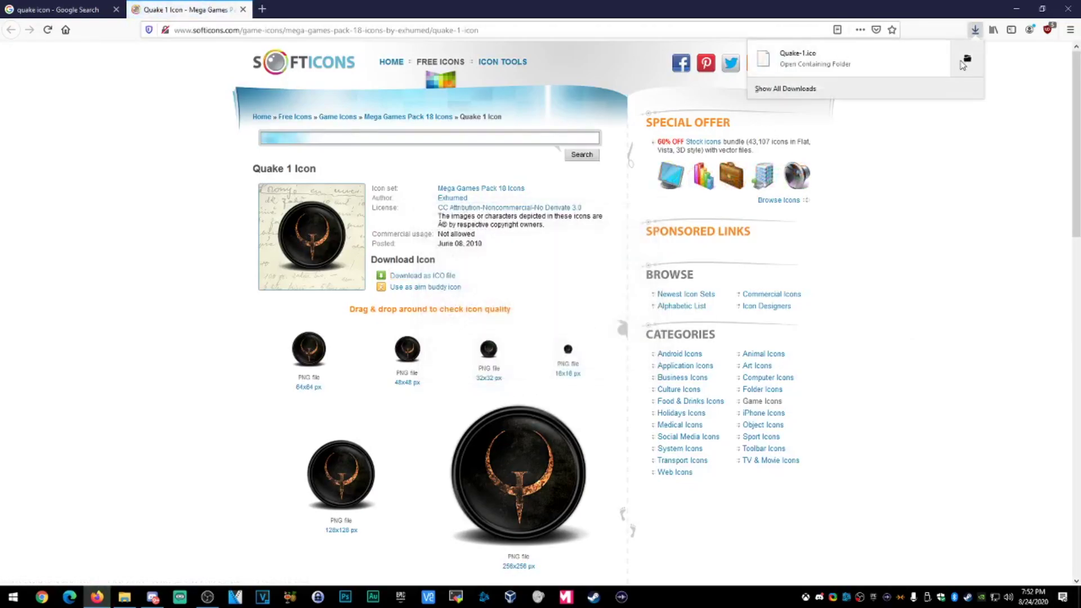
pyautogui.click(1037, 53)
# Step: Copy Quake-1.ico into E:\Games\Quake15, then close the file browser and Firefox
pyautogui.rightClick(240, 143)
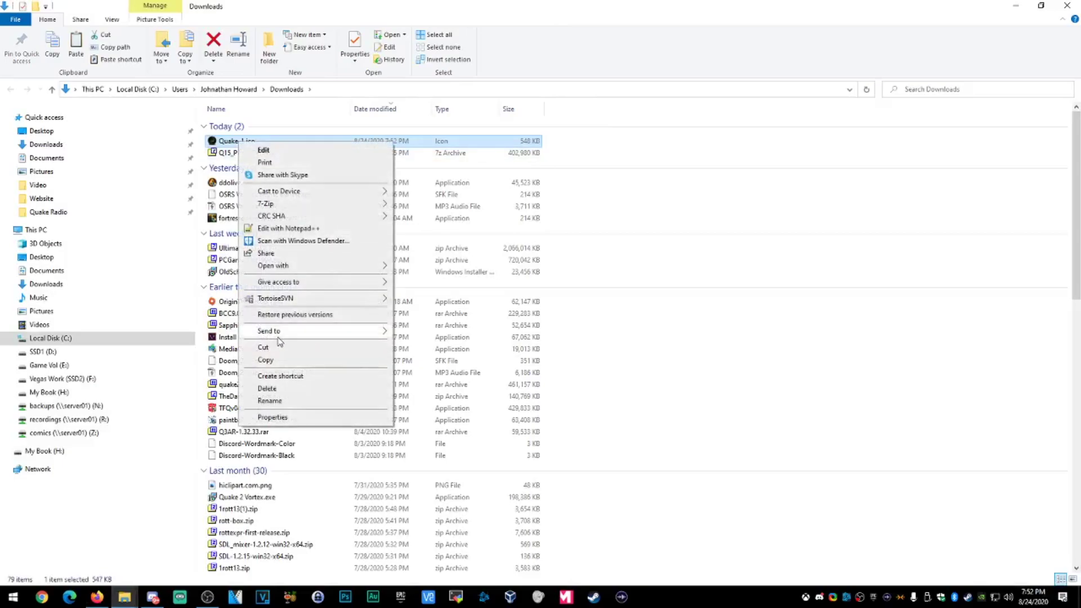
pyautogui.click(266, 360)
pyautogui.click(49, 365)
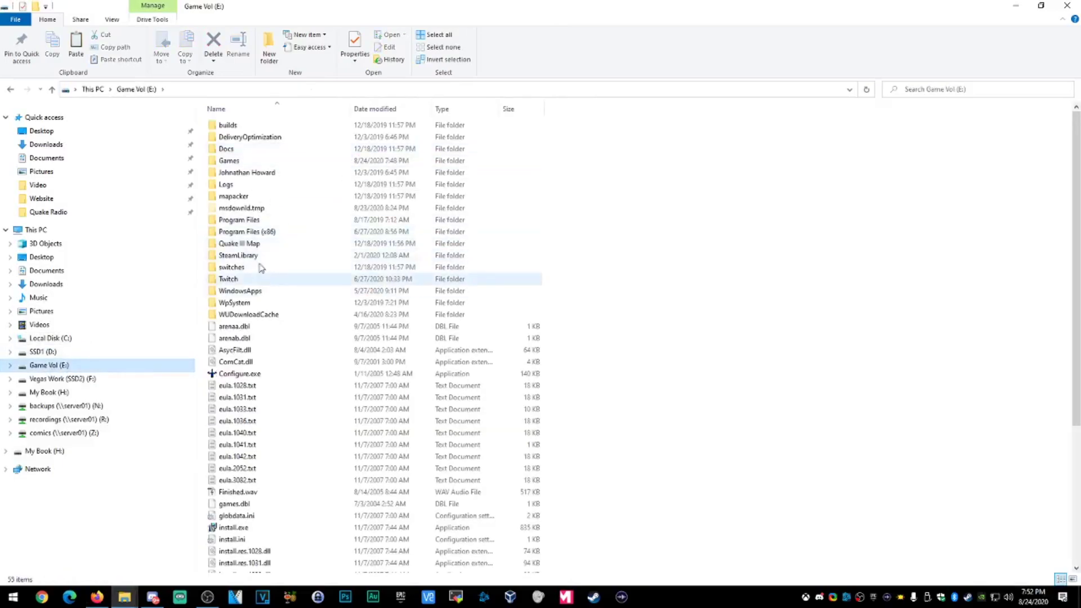
pyautogui.doubleClick(235, 163)
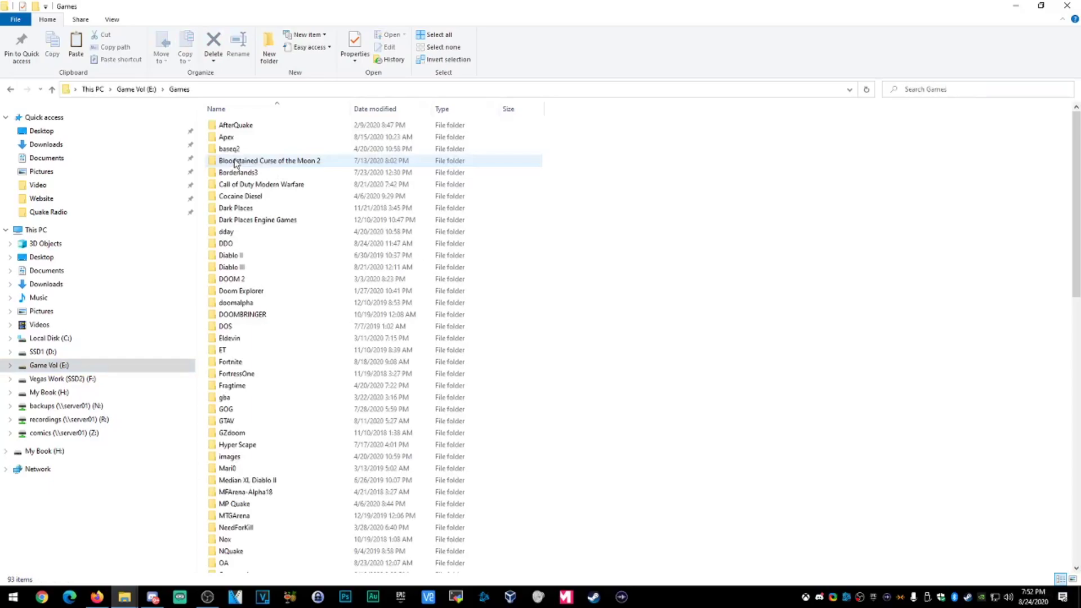
pyautogui.scroll(-10, 263, 309)
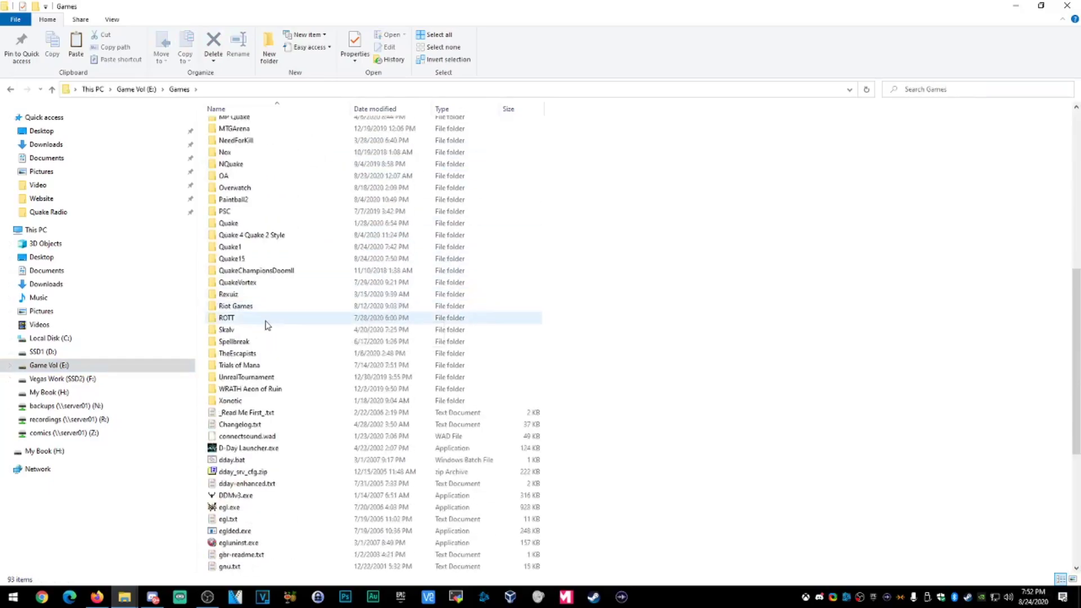
pyautogui.doubleClick(241, 259)
pyautogui.rightClick(678, 373)
pyautogui.click(705, 451)
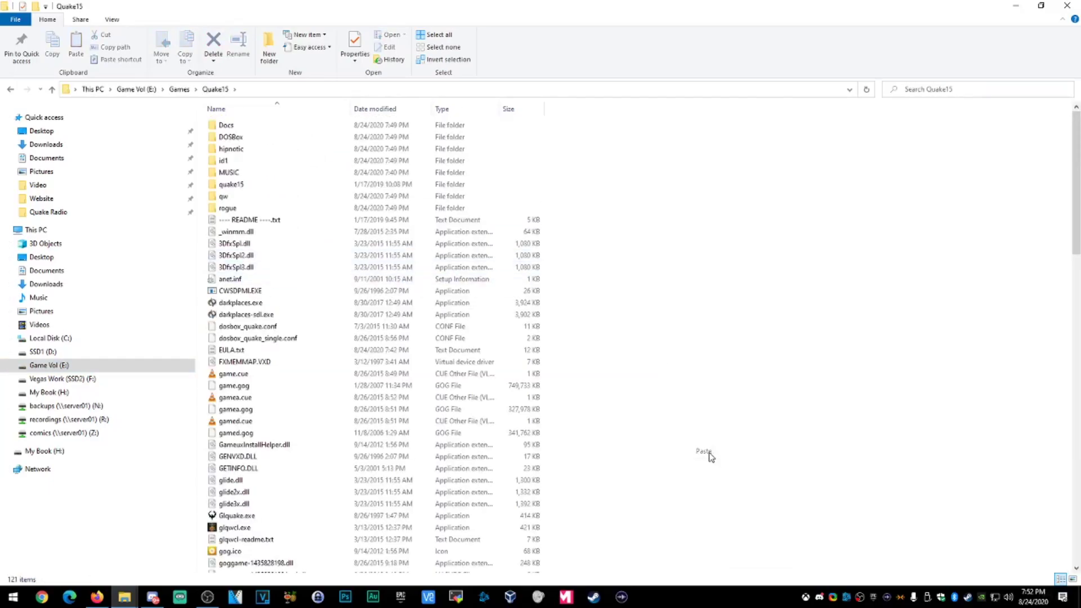
pyautogui.click(1067, 5)
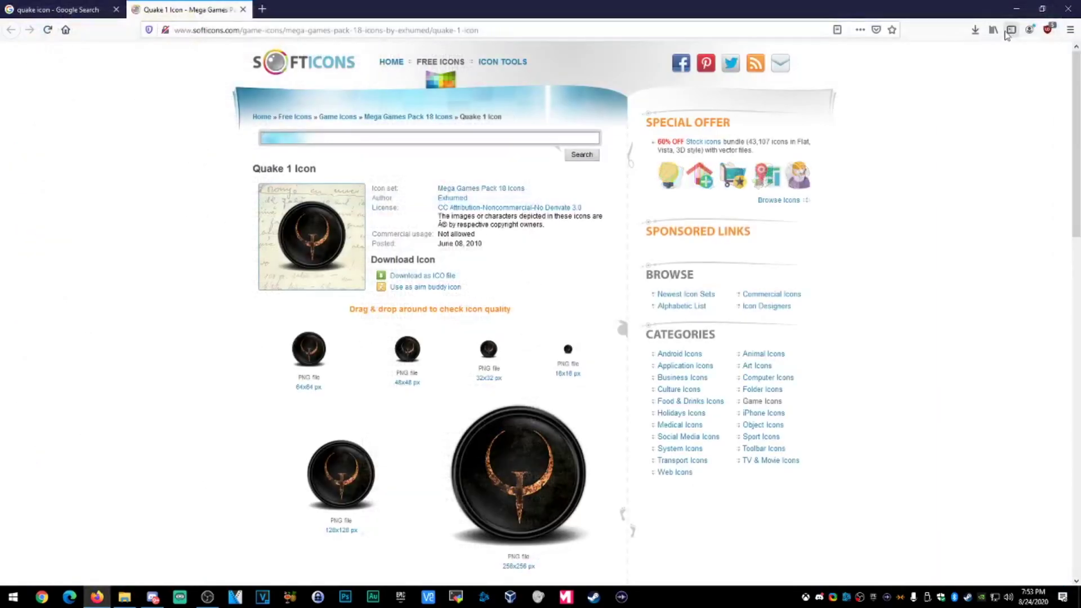
pyautogui.click(1068, 9)
# Step: Confirm closing Firefox and open Change Icon in the Quake 1.5 shortcut's properties
pyautogui.click(524, 318)
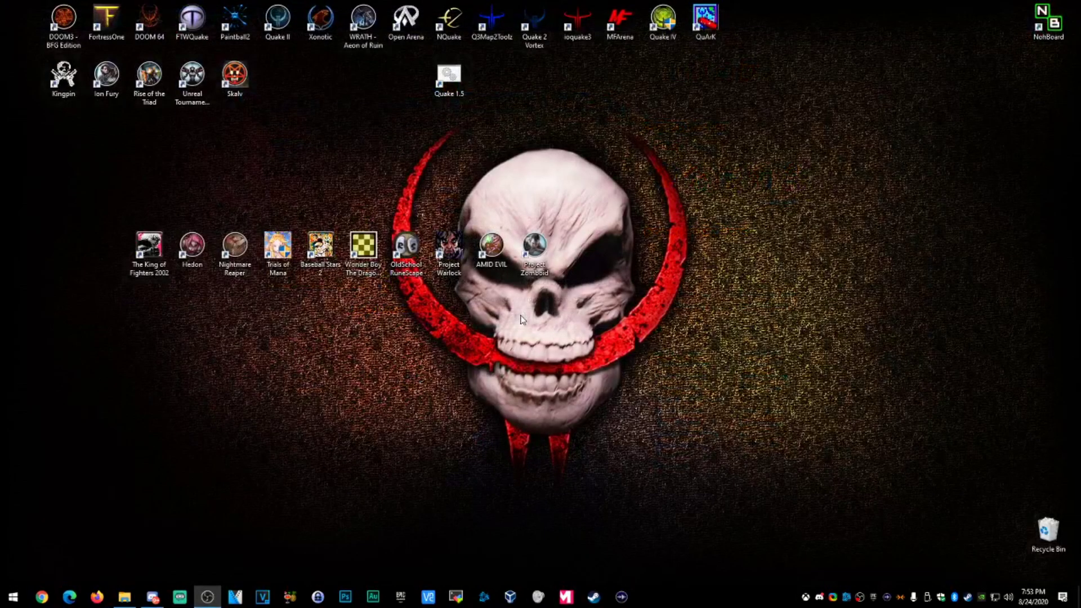
pyautogui.rightClick(454, 91)
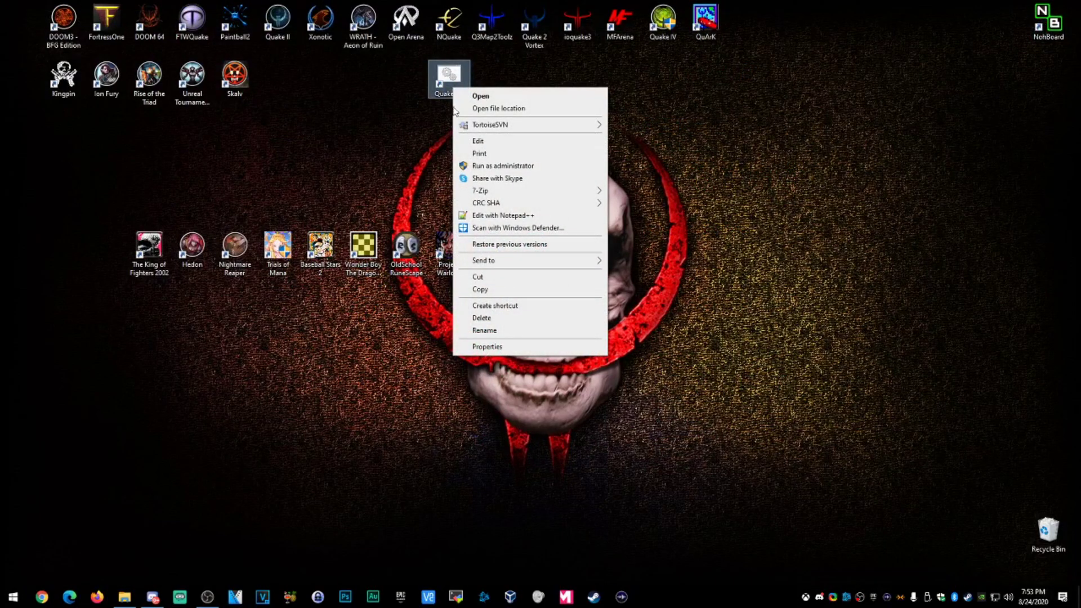
pyautogui.click(488, 346)
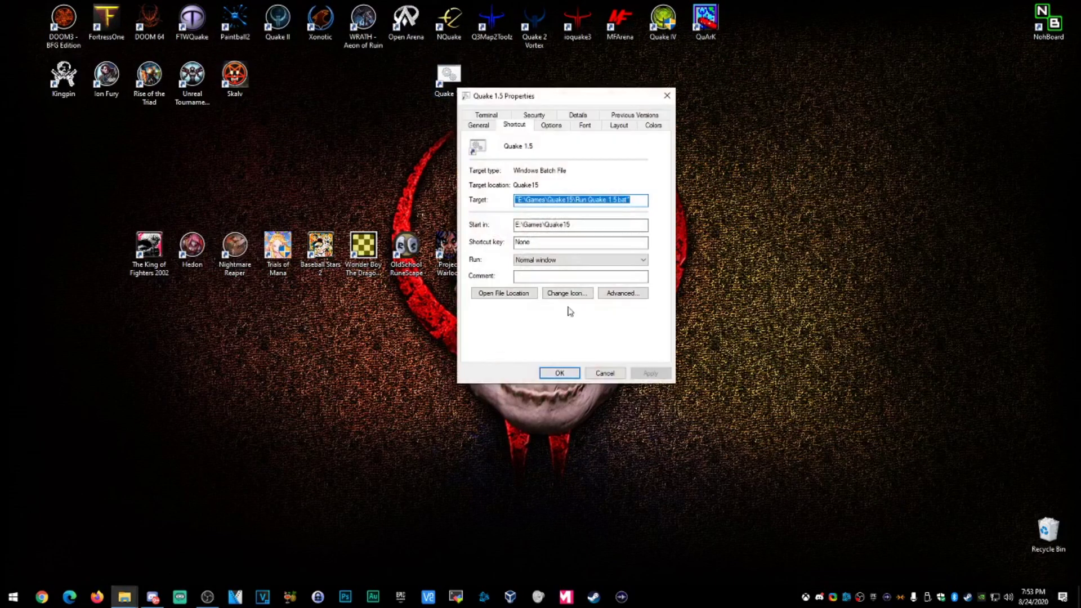
pyautogui.click(567, 292)
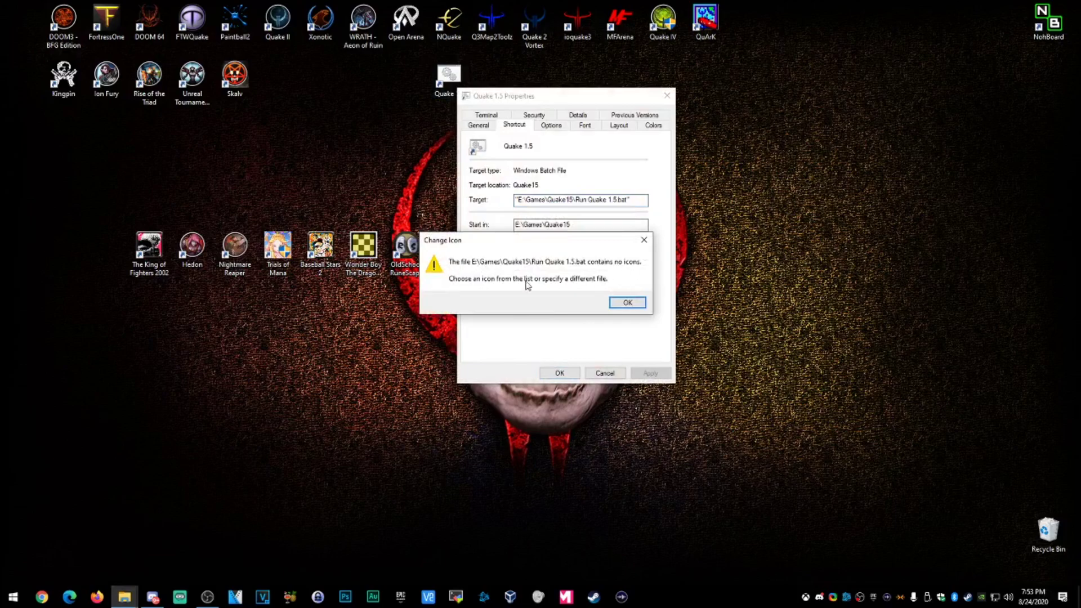
pyautogui.click(634, 303)
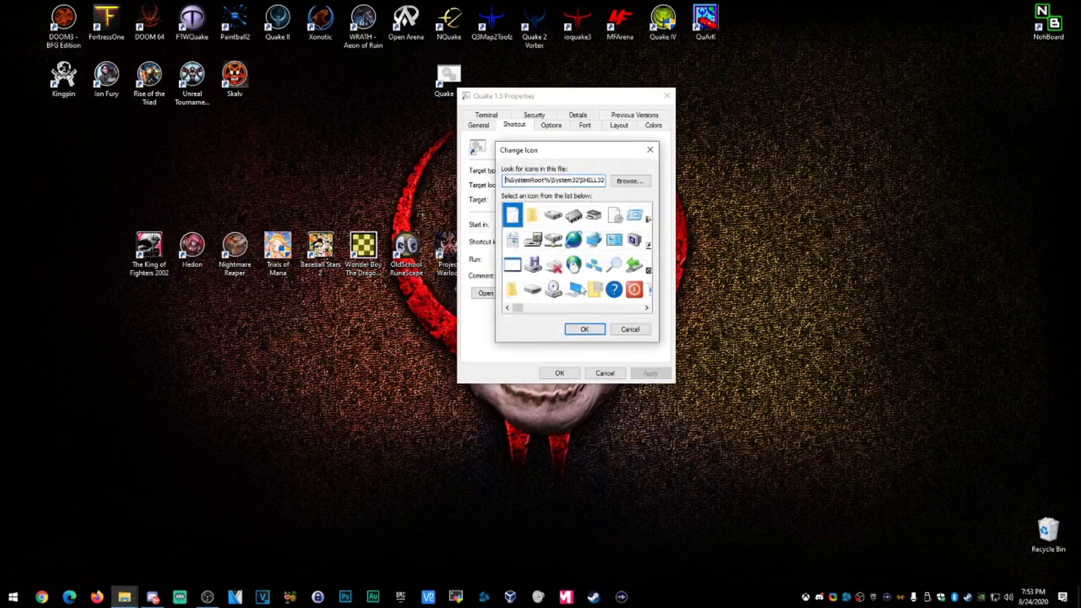
pyautogui.click(626, 181)
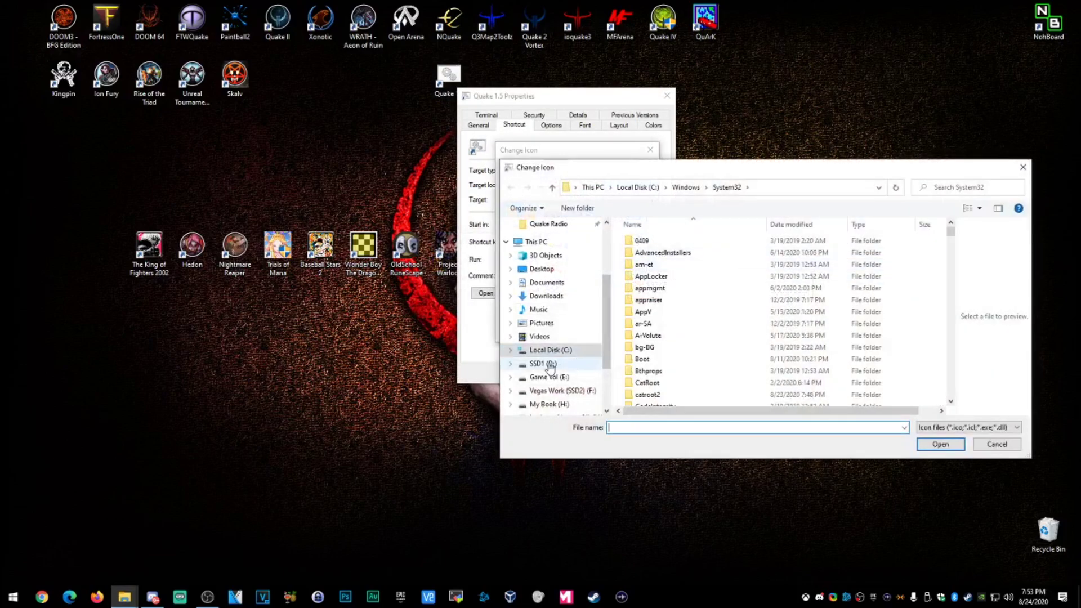
# Step: Browse the icon file dialog to the E:\Games\Quake15 folder
pyautogui.click(551, 379)
pyautogui.scroll(-5, 670, 321)
pyautogui.scroll(1, 670, 321)
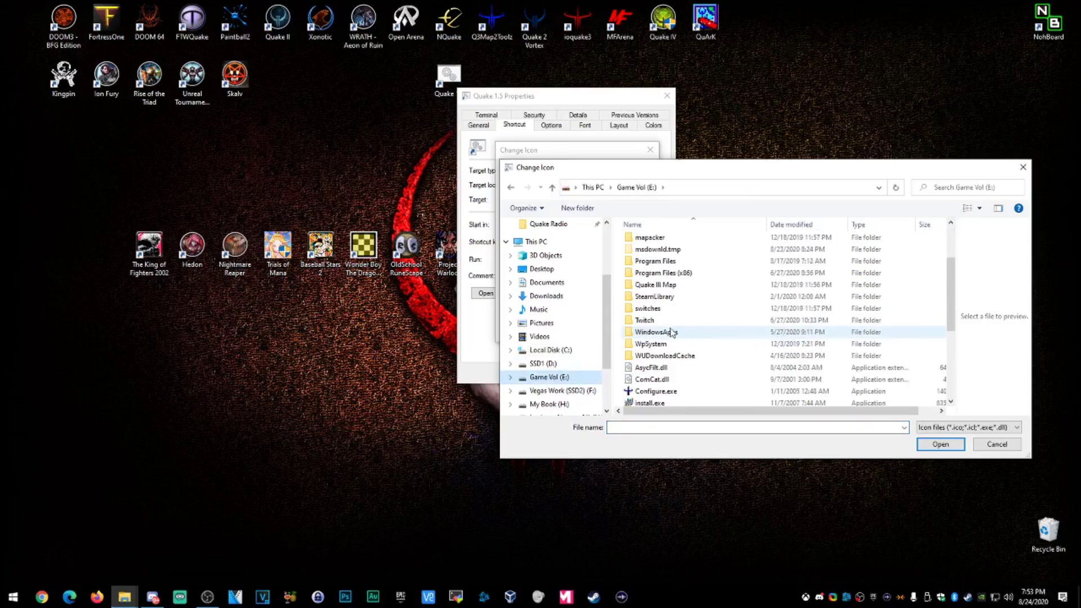
pyautogui.scroll(4, 670, 321)
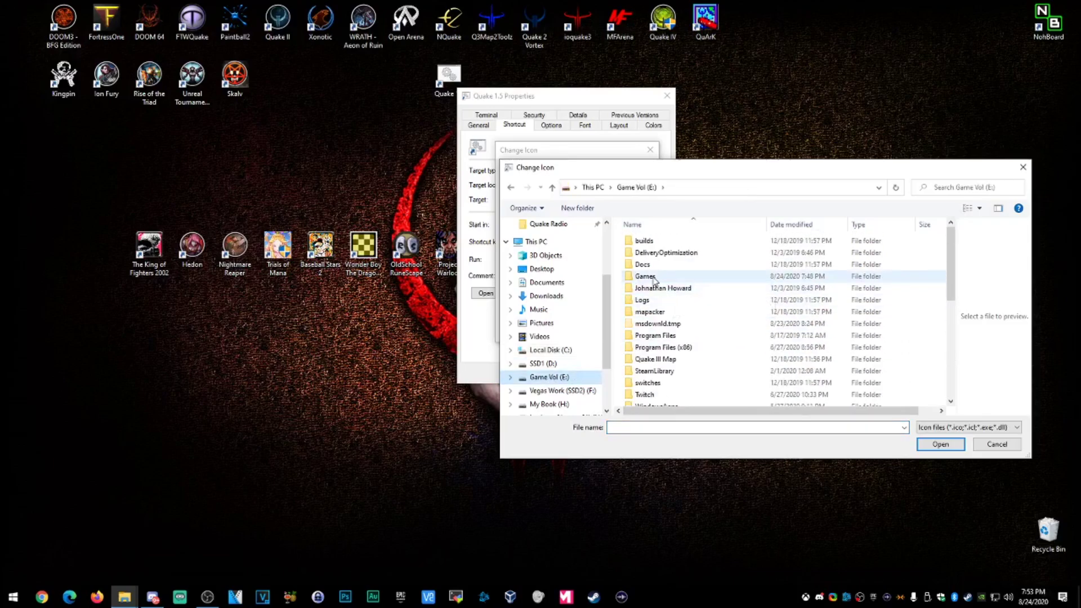
pyautogui.doubleClick(653, 278)
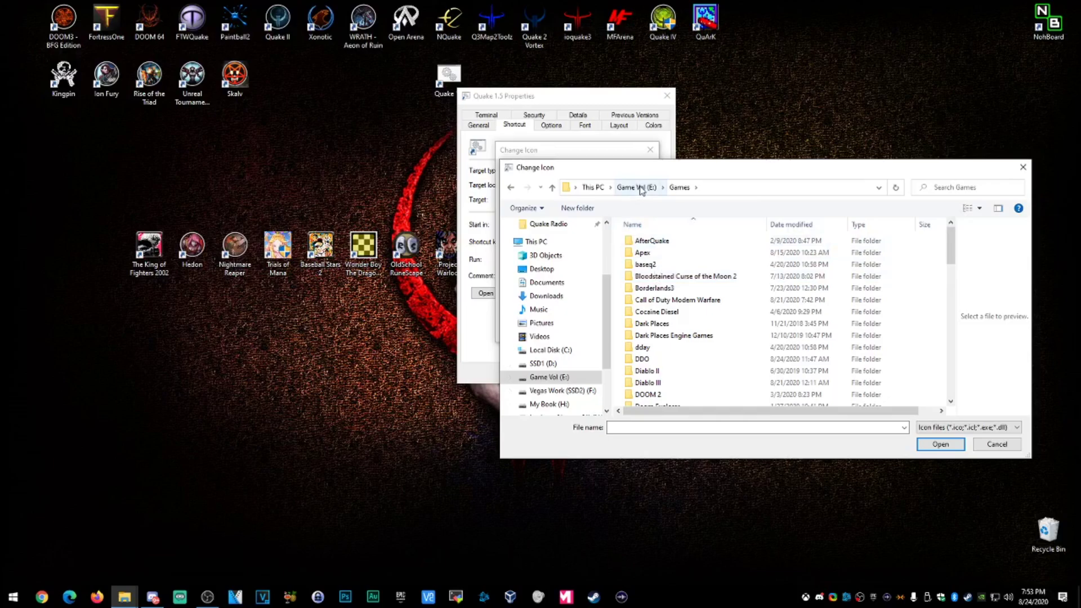
pyautogui.scroll(-12, 688, 303)
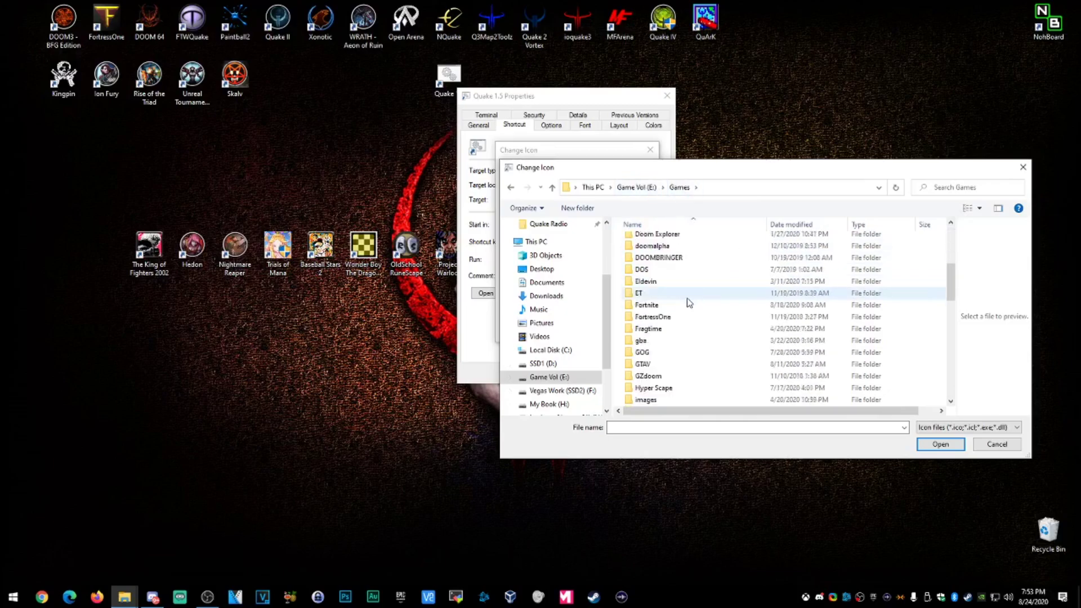
pyautogui.scroll(-1, 689, 302)
pyautogui.doubleClick(690, 303)
pyautogui.scroll(-8, 756, 307)
pyautogui.scroll(-10, 757, 309)
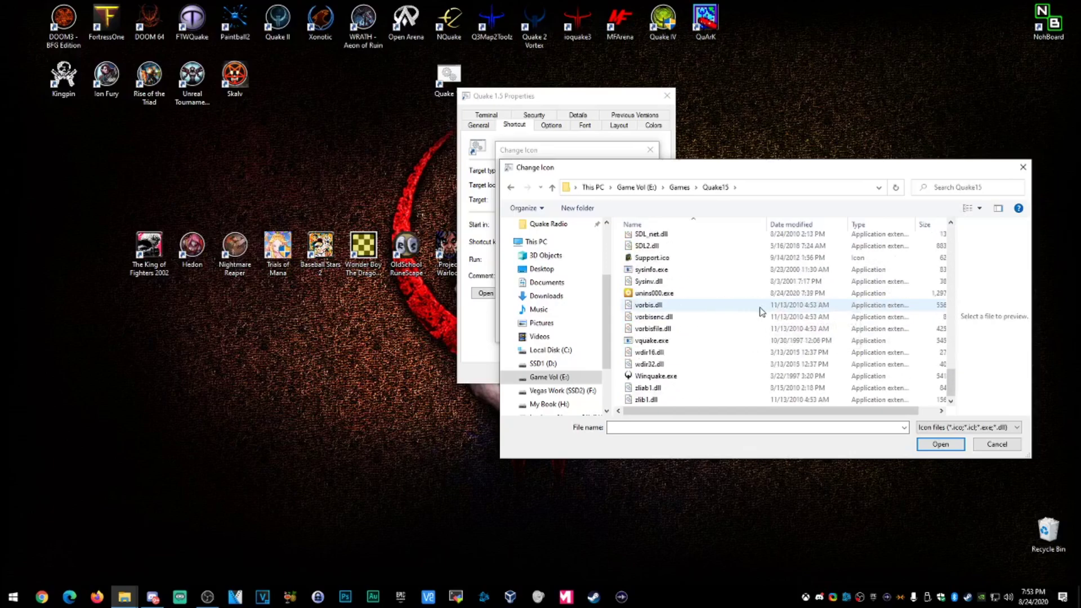
pyautogui.scroll(3, 762, 311)
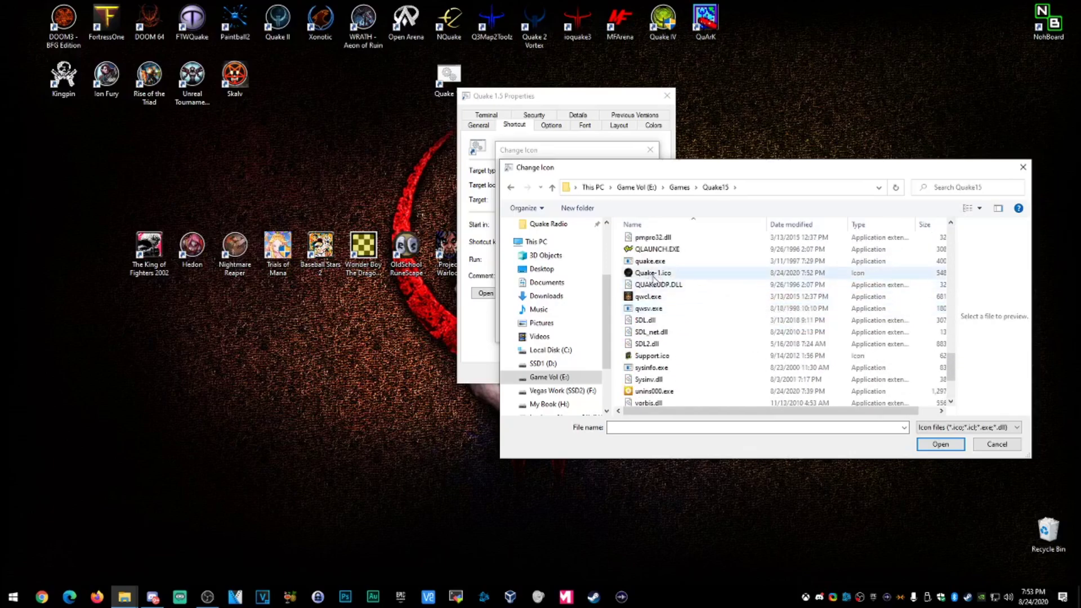
# Step: Select Quake-1.ico as the shortcut's icon and apply the change
pyautogui.click(653, 273)
pyautogui.press('Return')
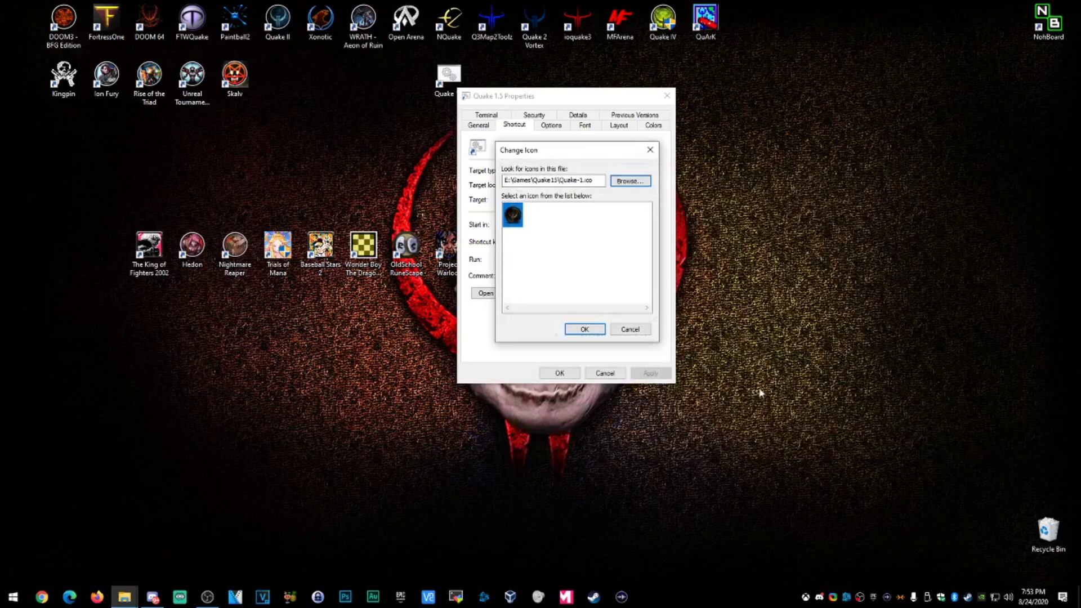
pyautogui.click(585, 329)
pyautogui.click(650, 373)
pyautogui.click(560, 372)
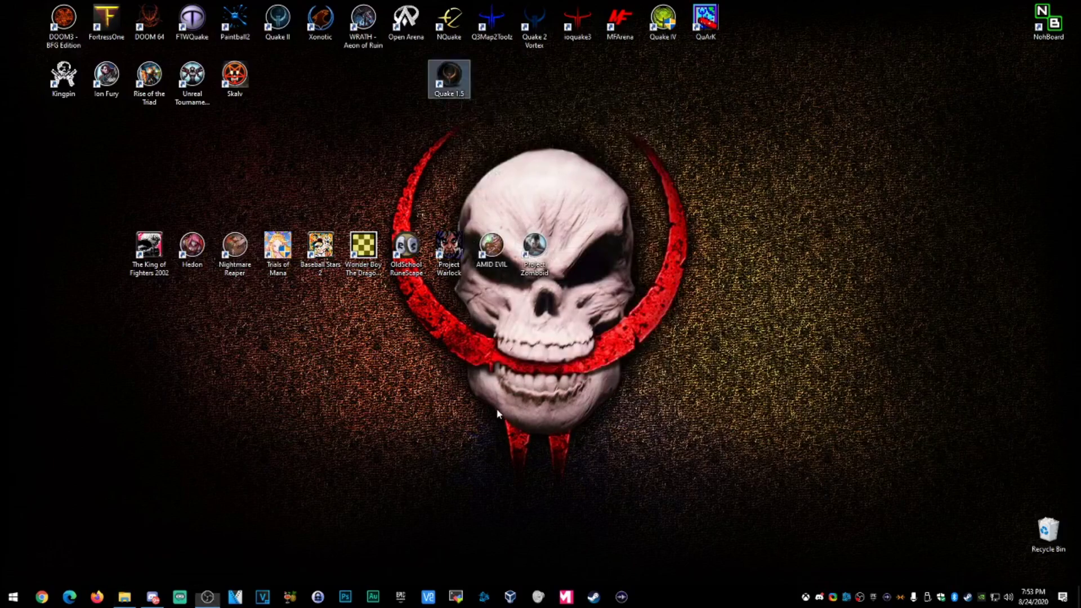
pyautogui.click(752, 309)
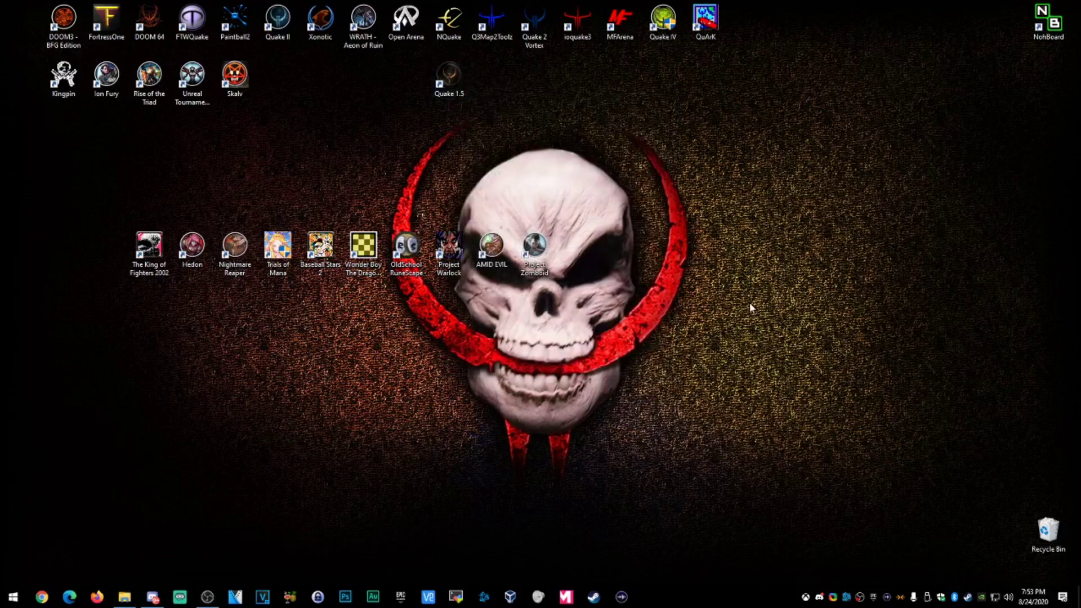
# Step: Launch Quake 1.5 from the desktop shortcut, walk forward, then quit via the menu and Y
pyautogui.doubleClick(458, 89)
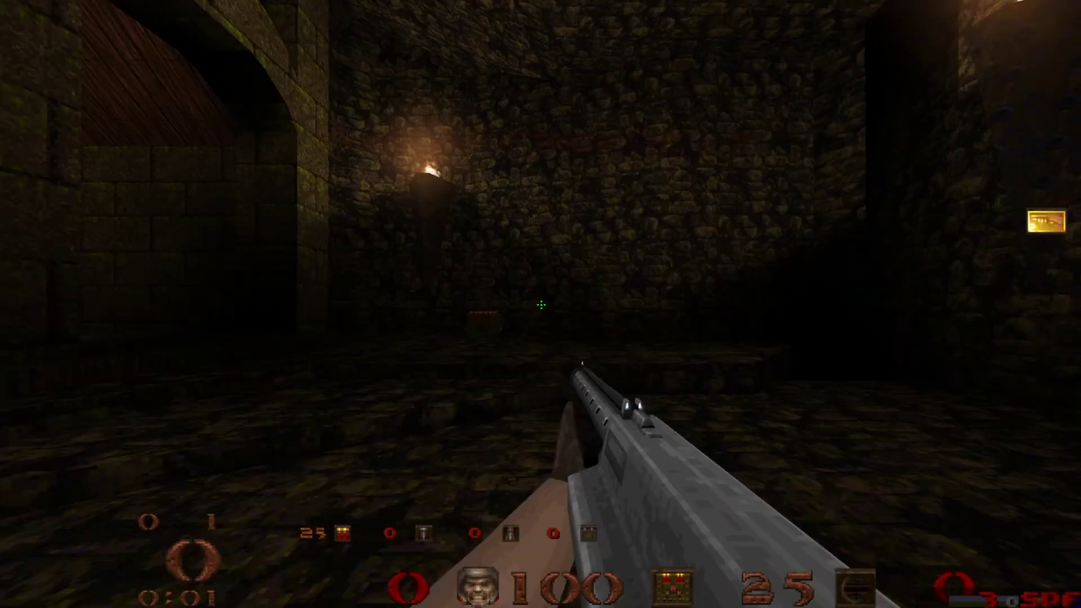
pyautogui.press('w')
pyautogui.press('Escape')
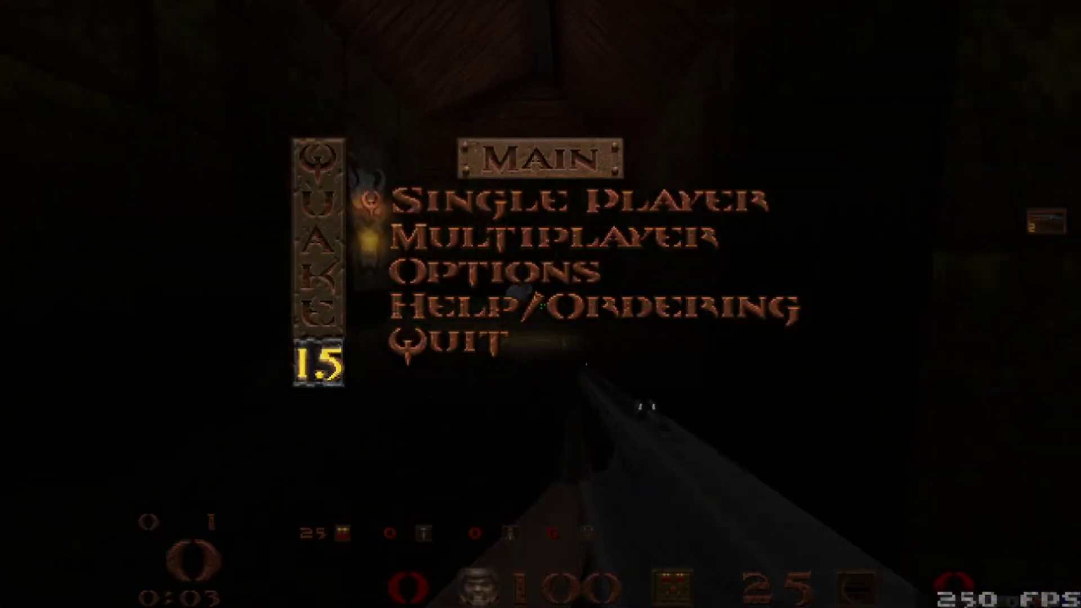
pyautogui.press('Down')
pyautogui.press('Down')
pyautogui.press('Down')
pyautogui.press('Down')
pyautogui.press('Return')
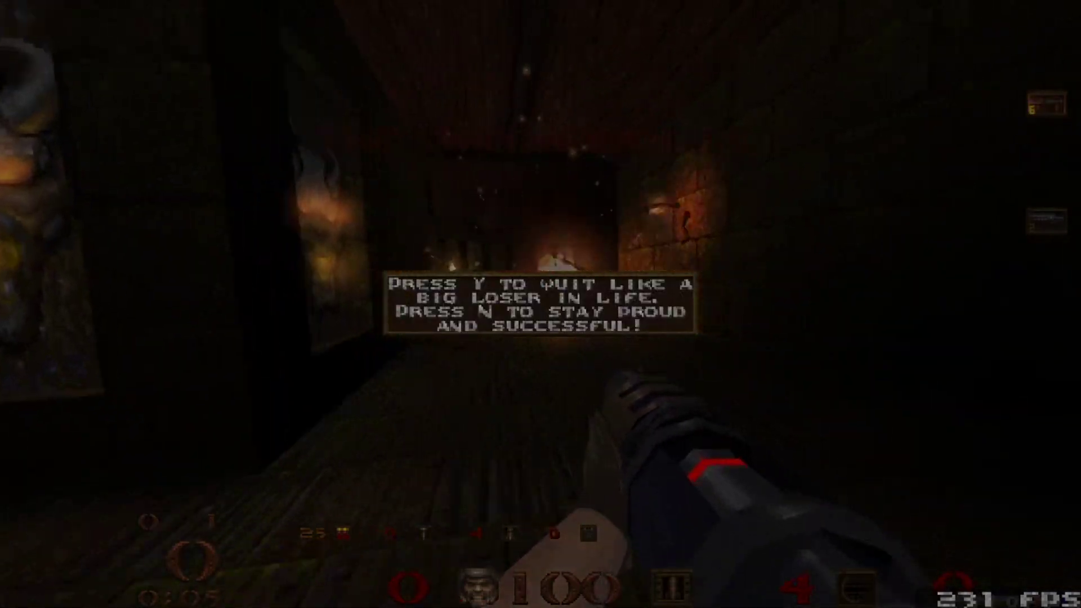
pyautogui.press('y')
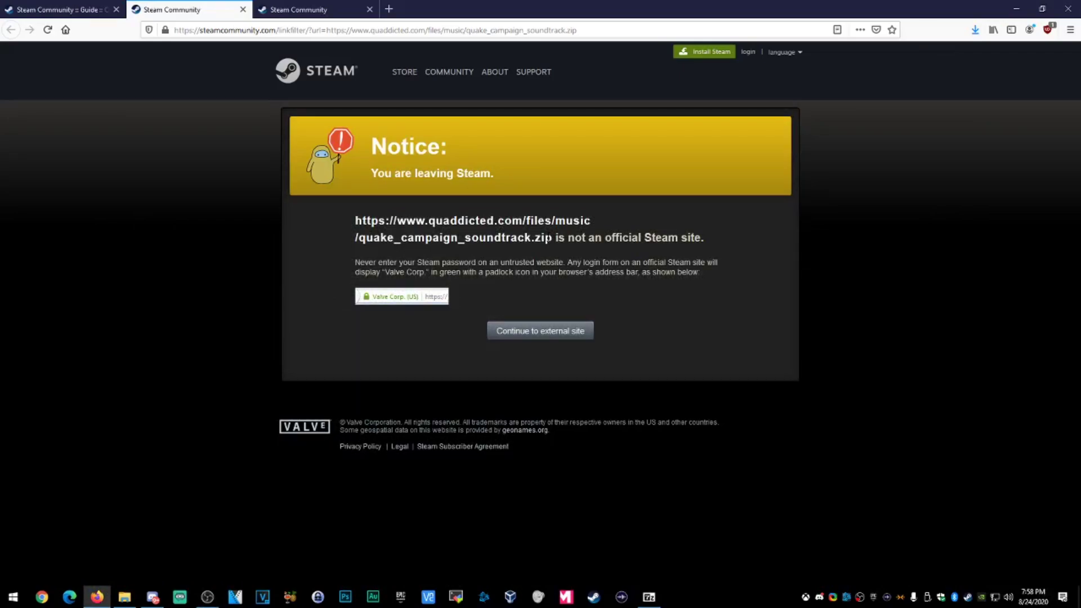
# Step: Open quake_campaign_soundtrack.zip from Firefox's downloads and enter quake_campaign_soundtrack\id1 in 7-Zip
pyautogui.click(976, 29)
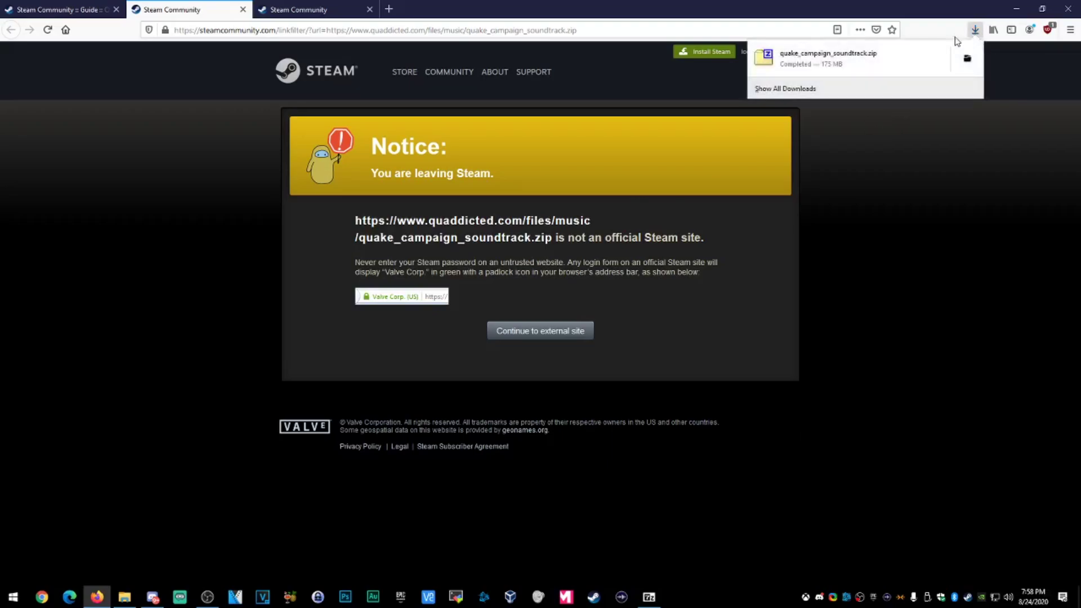
pyautogui.click(991, 54)
pyautogui.doubleClick(86, 86)
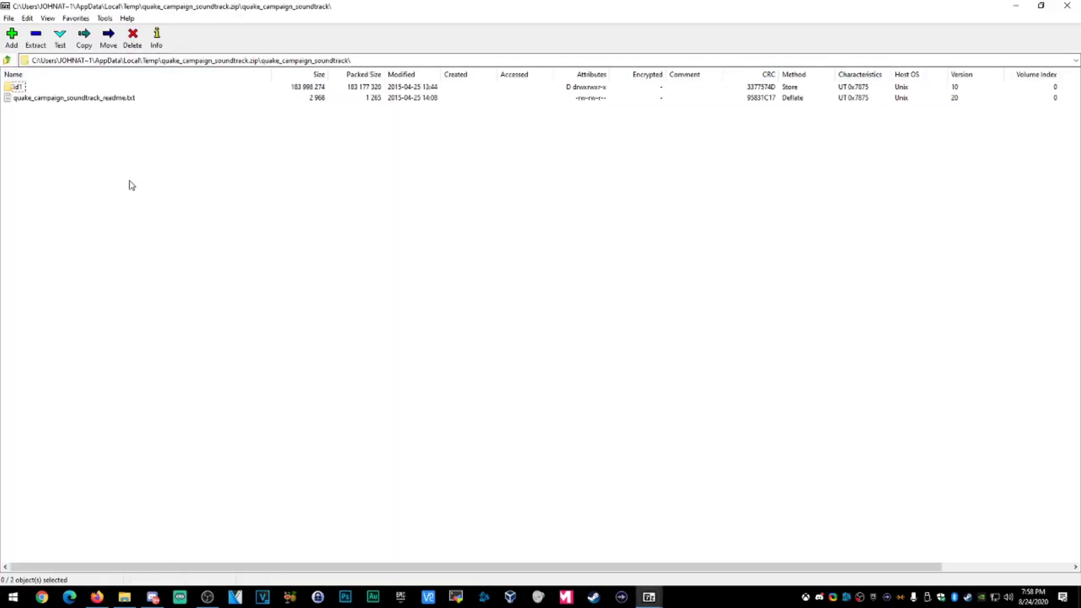
pyautogui.doubleClick(15, 86)
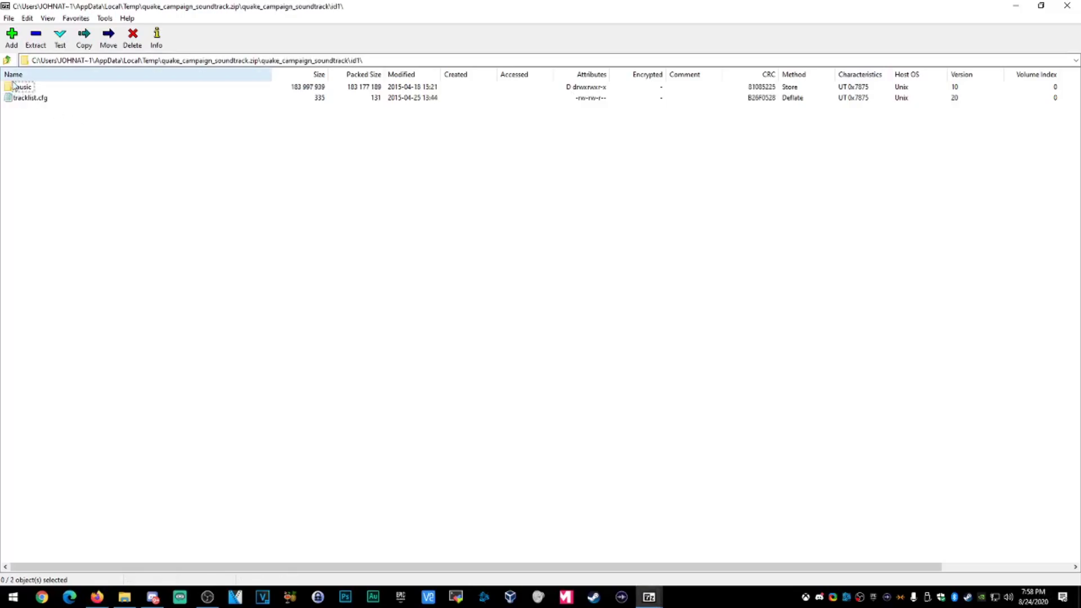
# Step: Select the music folder inside id1 and start extracting it
pyautogui.click(23, 88)
pyautogui.click(7, 59)
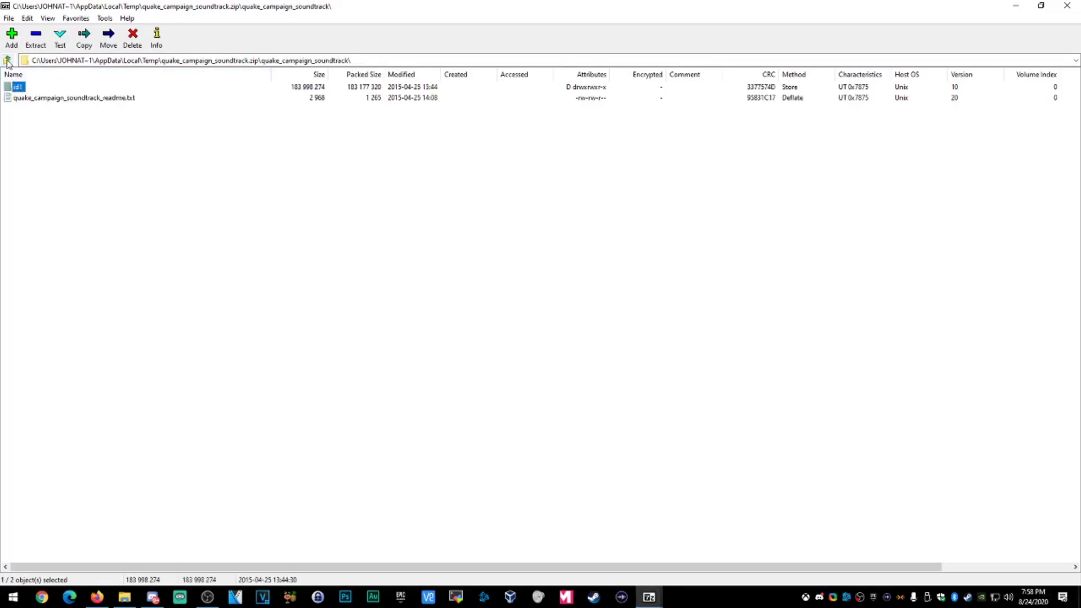
pyautogui.doubleClick(17, 86)
pyautogui.click(27, 88)
pyautogui.rightClick(28, 92)
pyautogui.press('Escape')
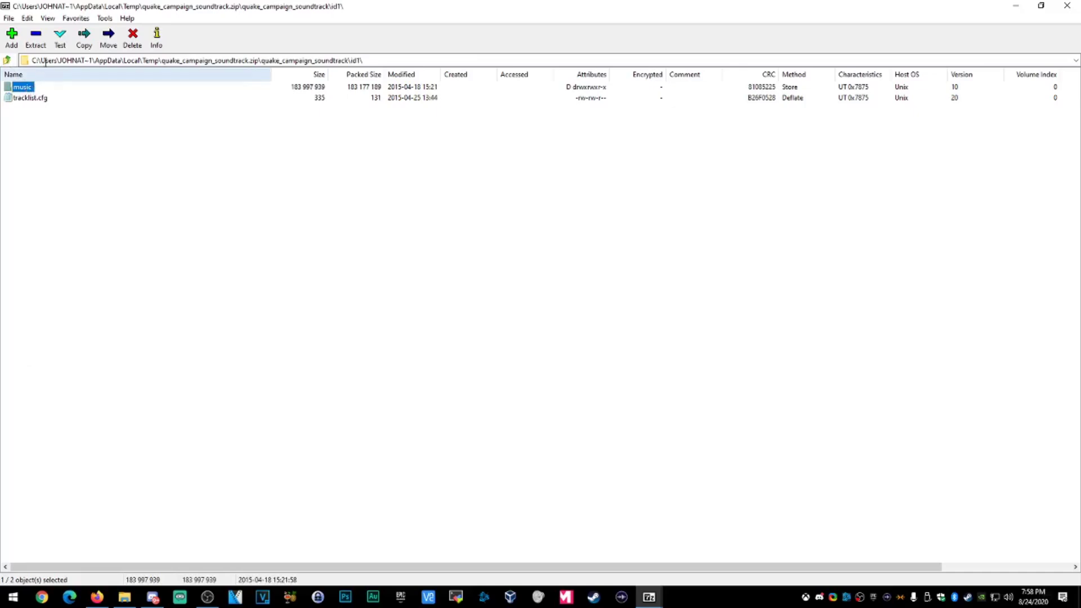
pyautogui.click(35, 35)
# Step: Choose E:\Games\Quake15\quake15 as the extraction destination
pyautogui.click(666, 250)
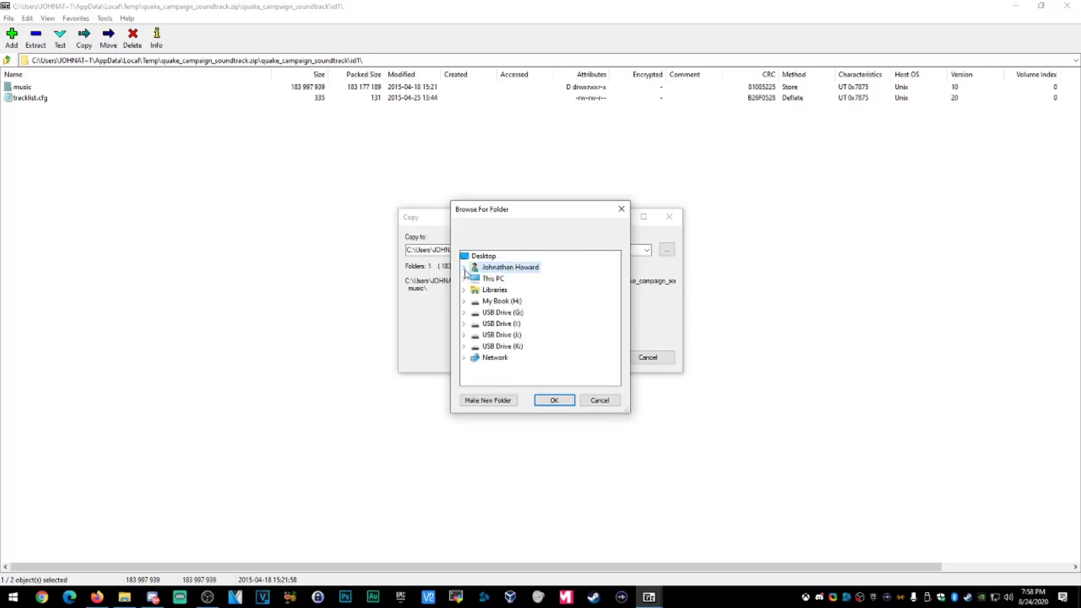
pyautogui.doubleClick(493, 278)
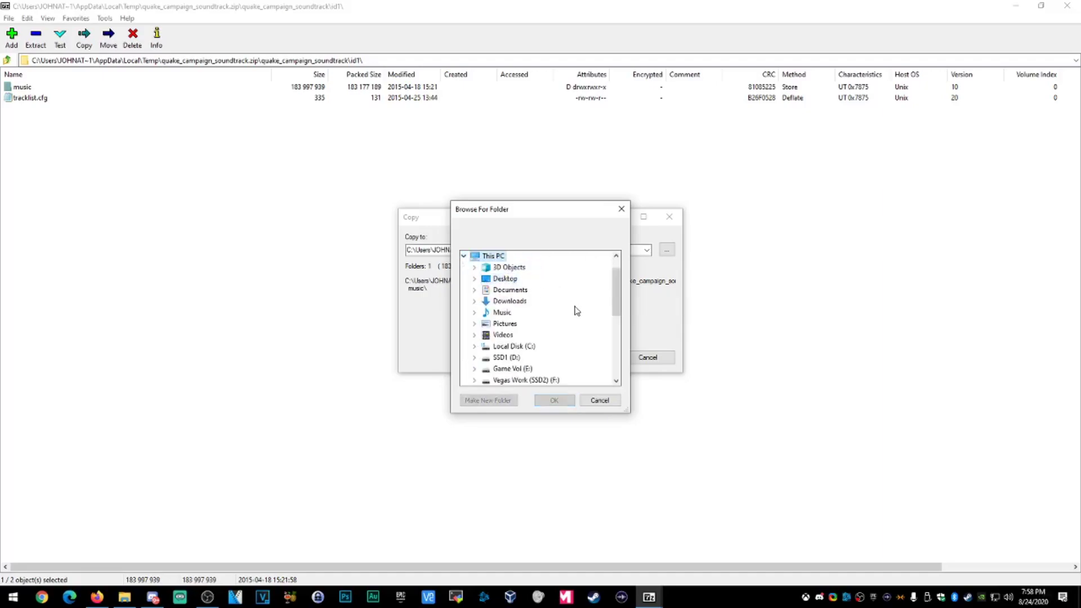
pyautogui.doubleClick(510, 369)
pyautogui.scroll(-2, 575, 304)
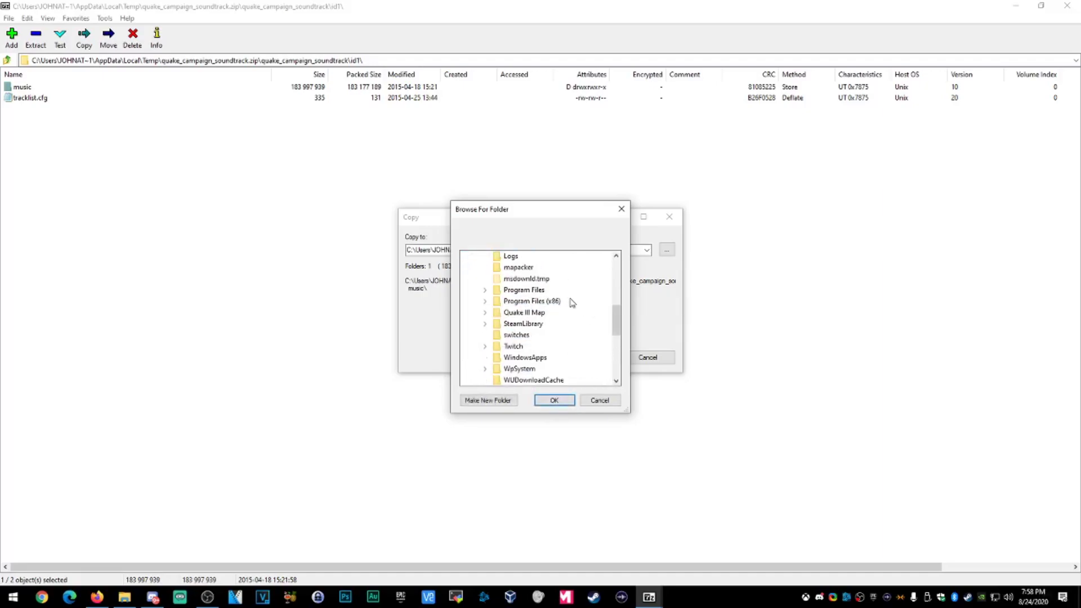
pyautogui.scroll(5, 572, 303)
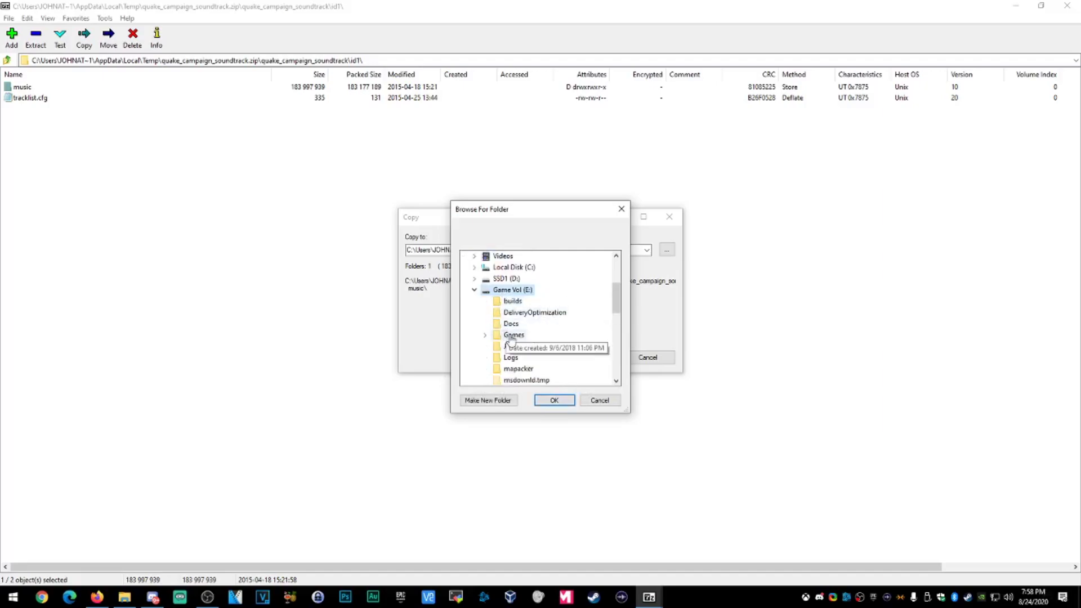
pyautogui.doubleClick(490, 339)
pyautogui.scroll(-9, 489, 338)
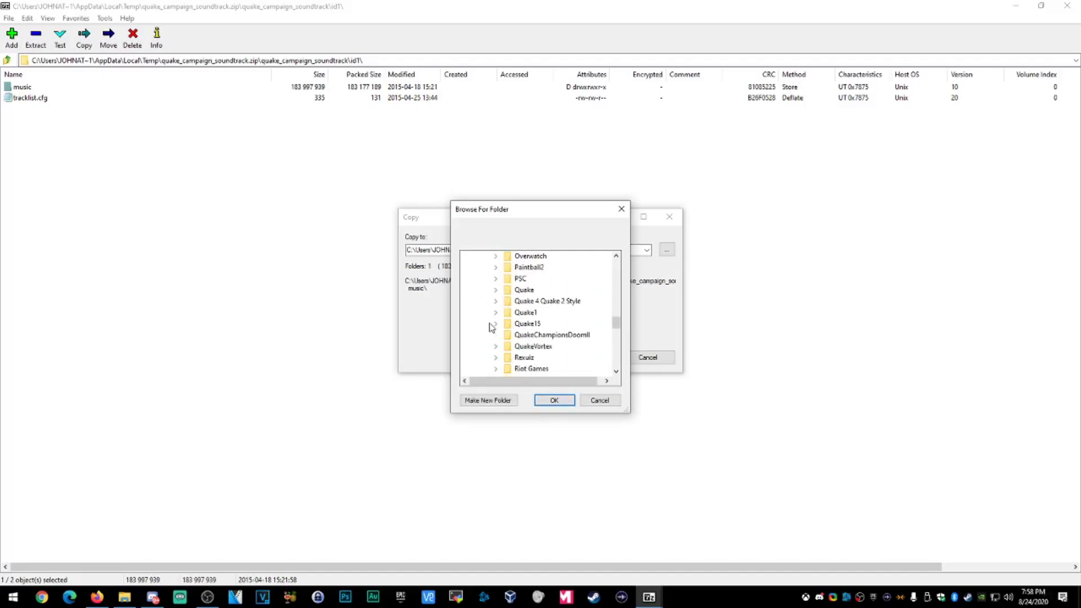
pyautogui.click(495, 323)
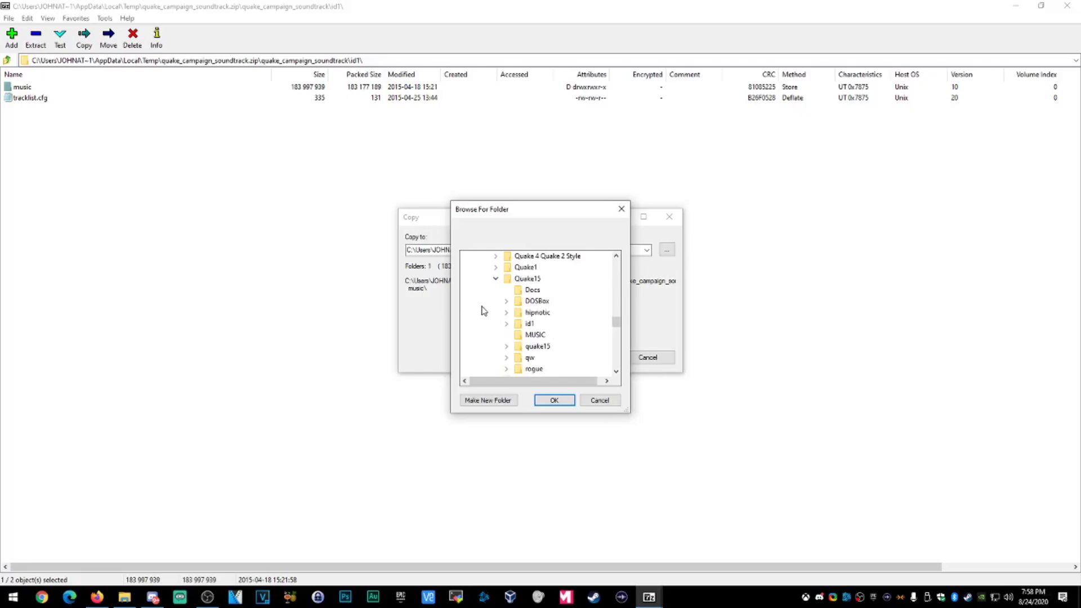
pyautogui.scroll(-1, 484, 311)
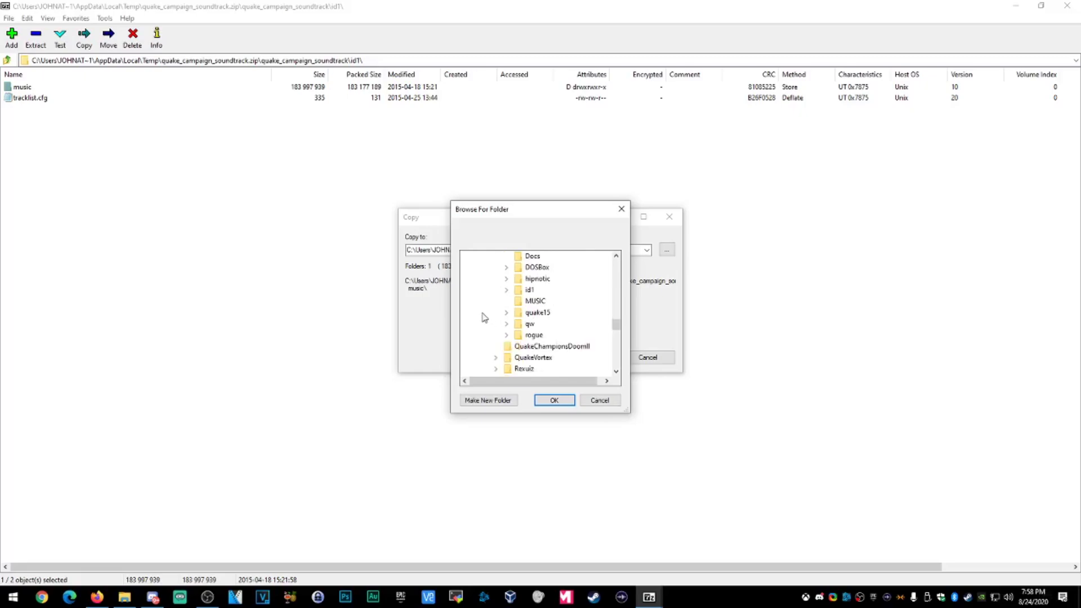
pyautogui.doubleClick(538, 313)
# Step: Extract the music folder into quake15 and close 7-Zip File Manager
pyautogui.click(554, 400)
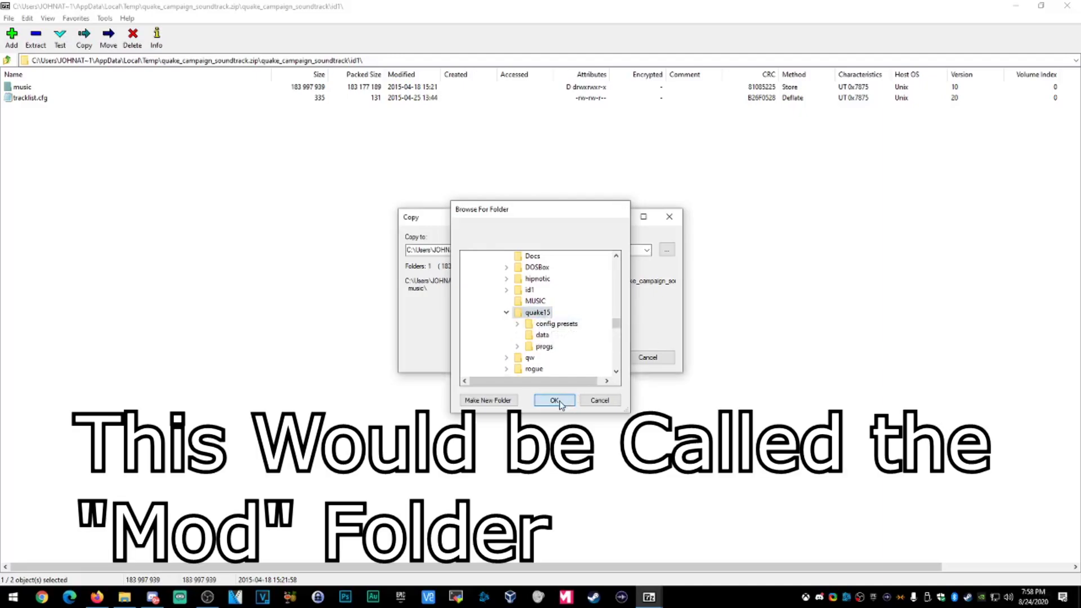
pyautogui.click(585, 357)
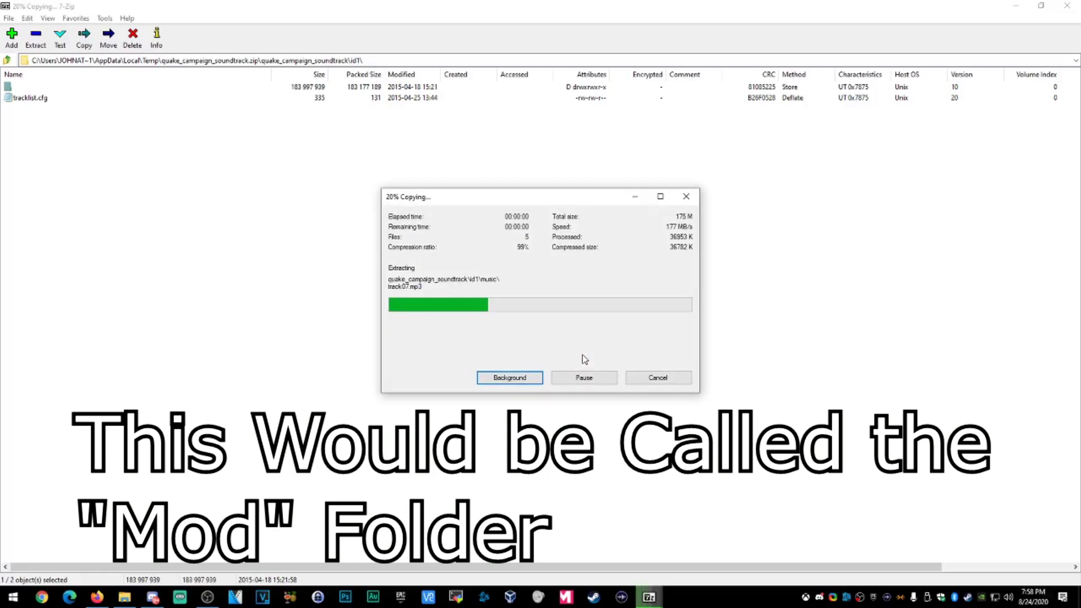
pyautogui.click(585, 359)
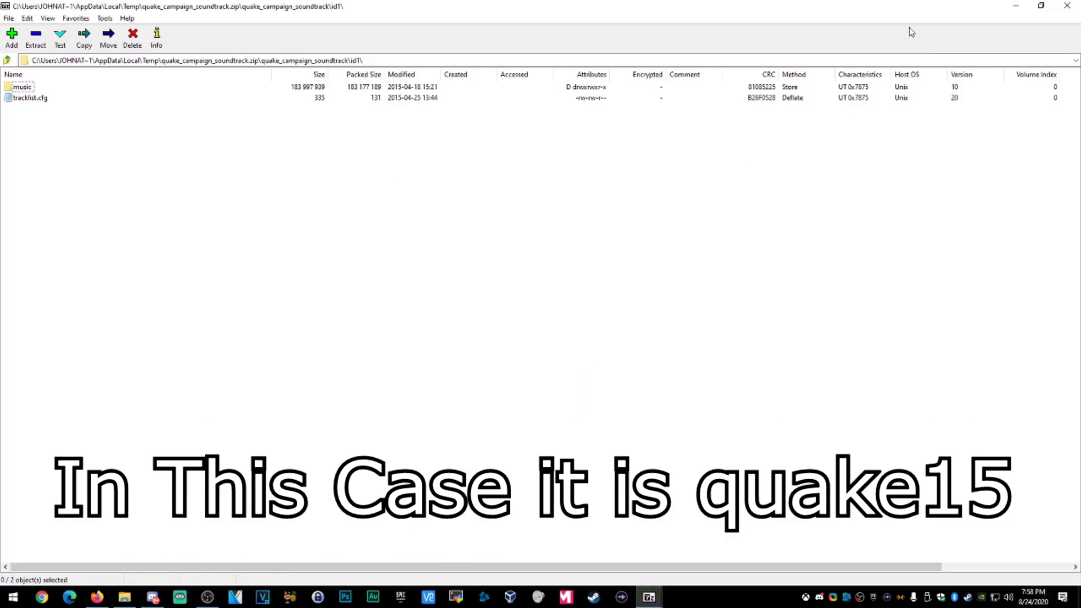
pyautogui.click(1076, 7)
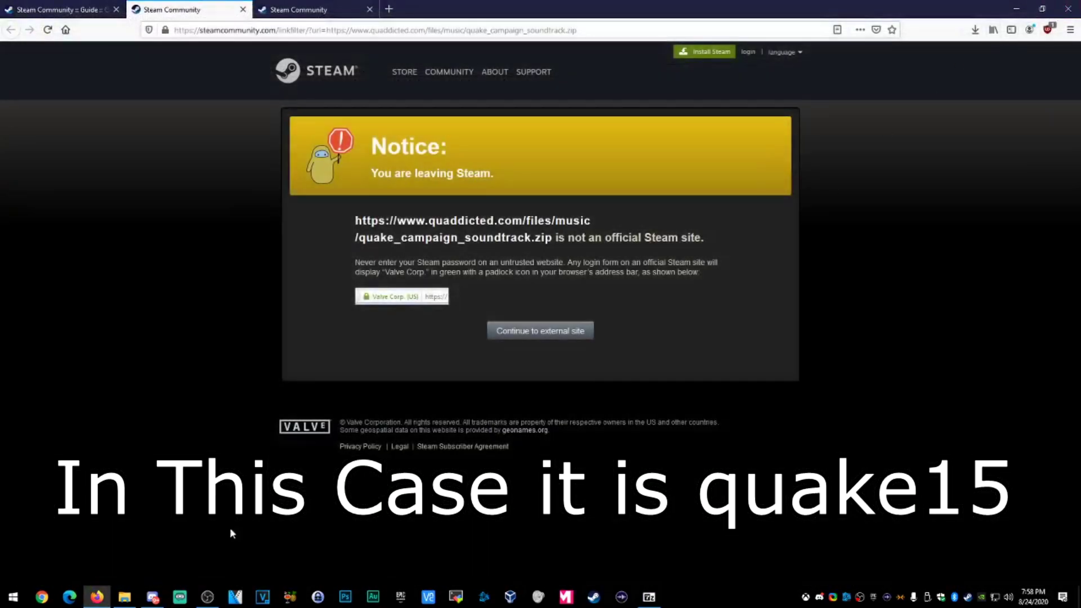
# Step: Open the music folder inside quake15 to confirm the extracted soundtrack tracks are there
pyautogui.click(124, 596)
pyautogui.click(238, 151)
pyautogui.doubleClick(238, 154)
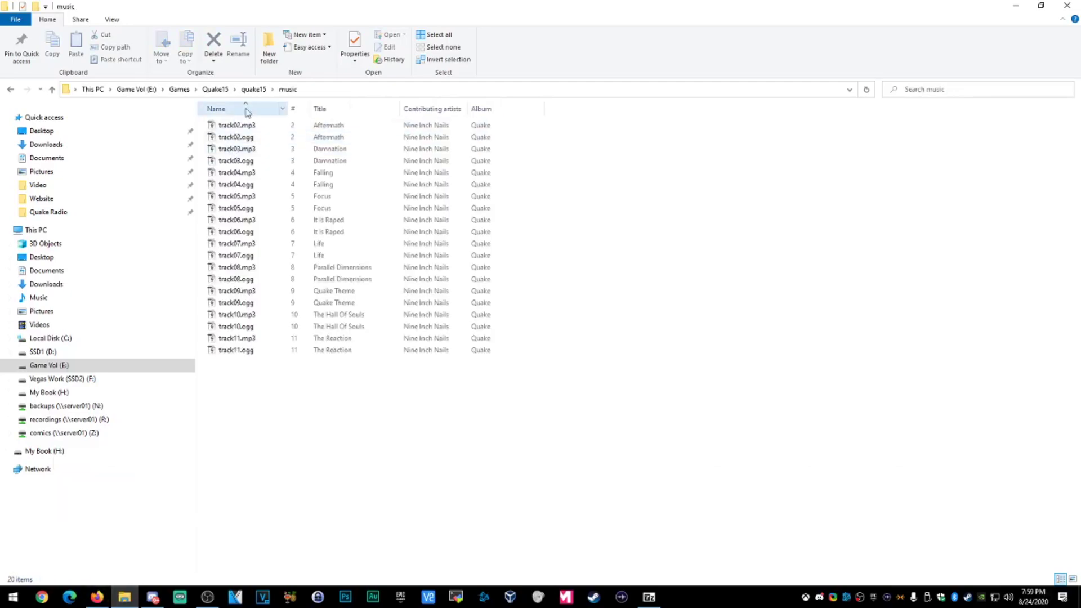
# Step: Go back up to the Quake15 folder and launch Run Quake 1.5.bat
pyautogui.click(247, 90)
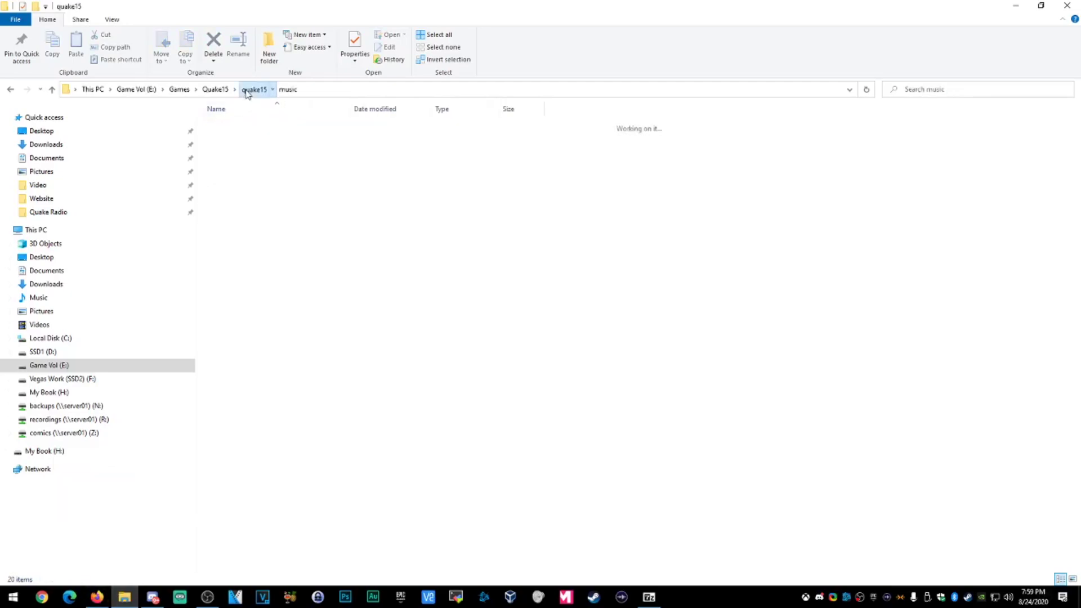
pyautogui.click(216, 89)
pyautogui.scroll(-13, 330, 449)
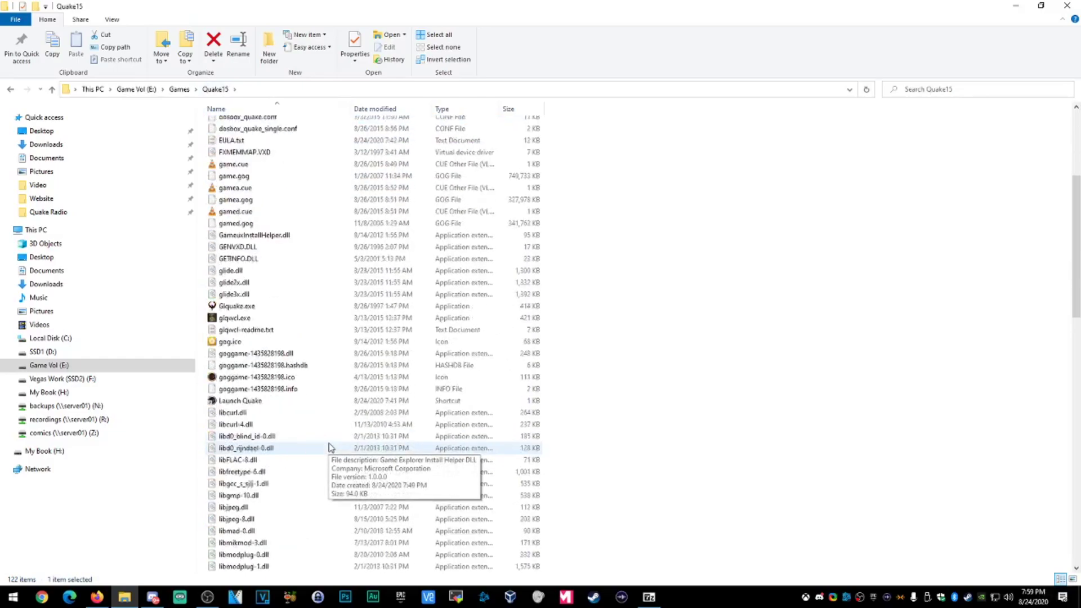
pyautogui.scroll(-15, 335, 443)
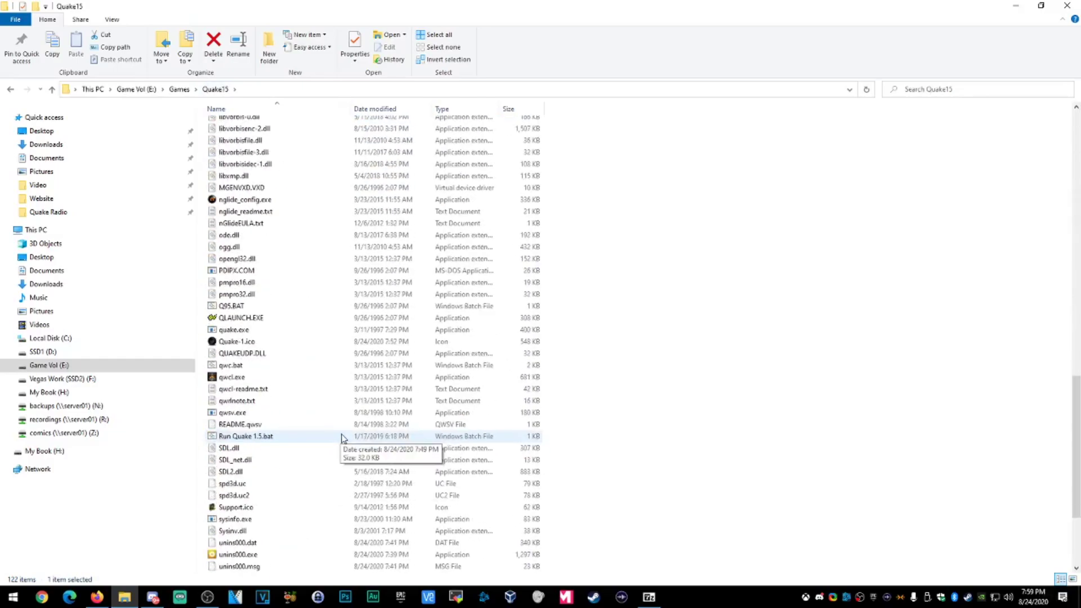
pyautogui.doubleClick(289, 293)
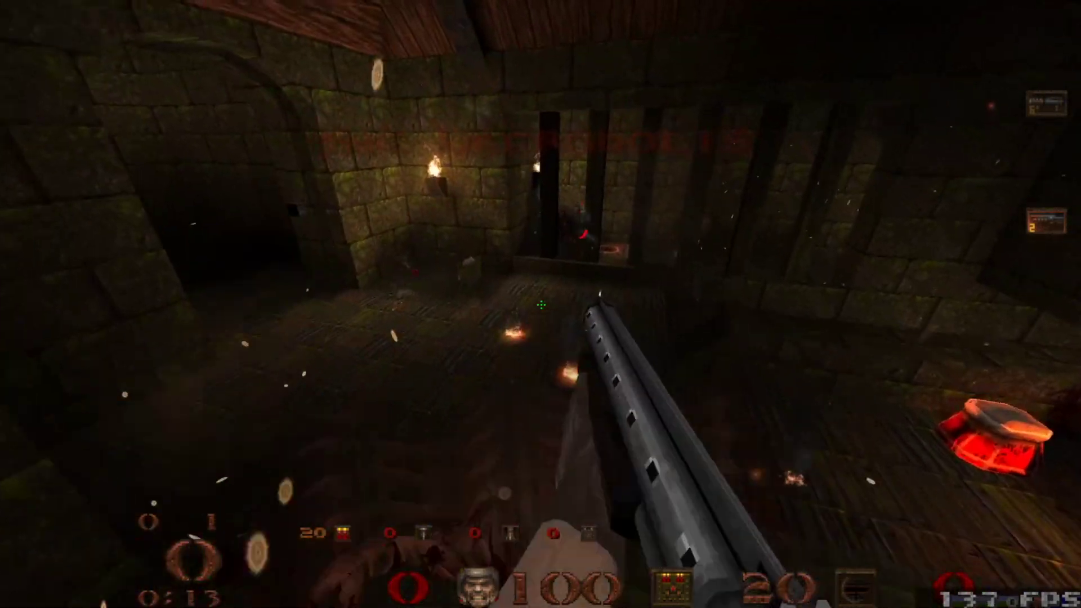
# Step: Choose Quit from the game's main menu and confirm with Y
pyautogui.press('Escape')
pyautogui.press('Down')
pyautogui.press('Down')
pyautogui.press('Down')
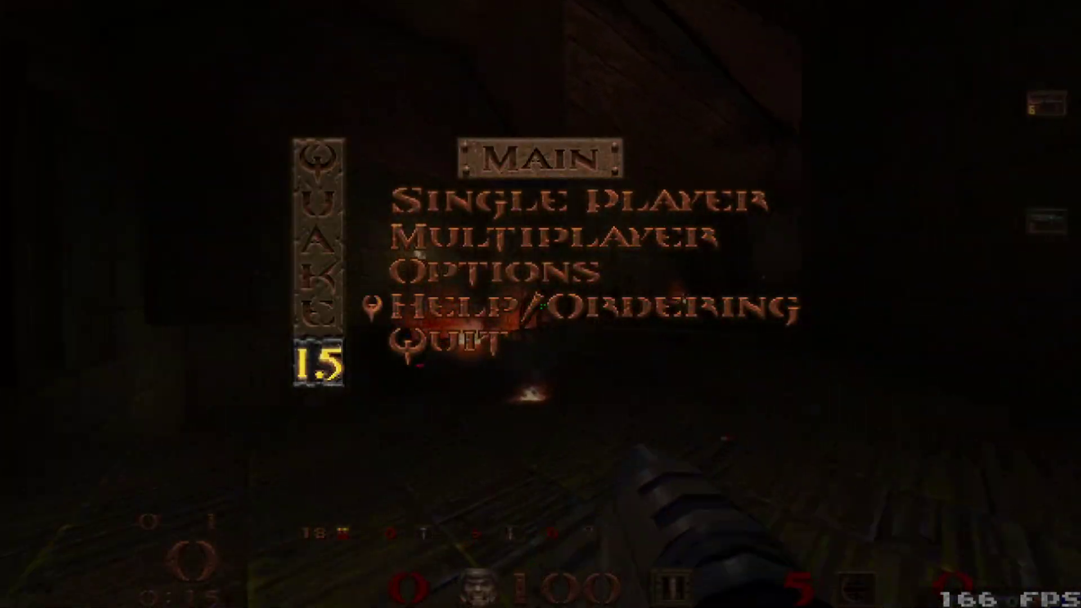
pyautogui.press('Down')
pyautogui.press('Return')
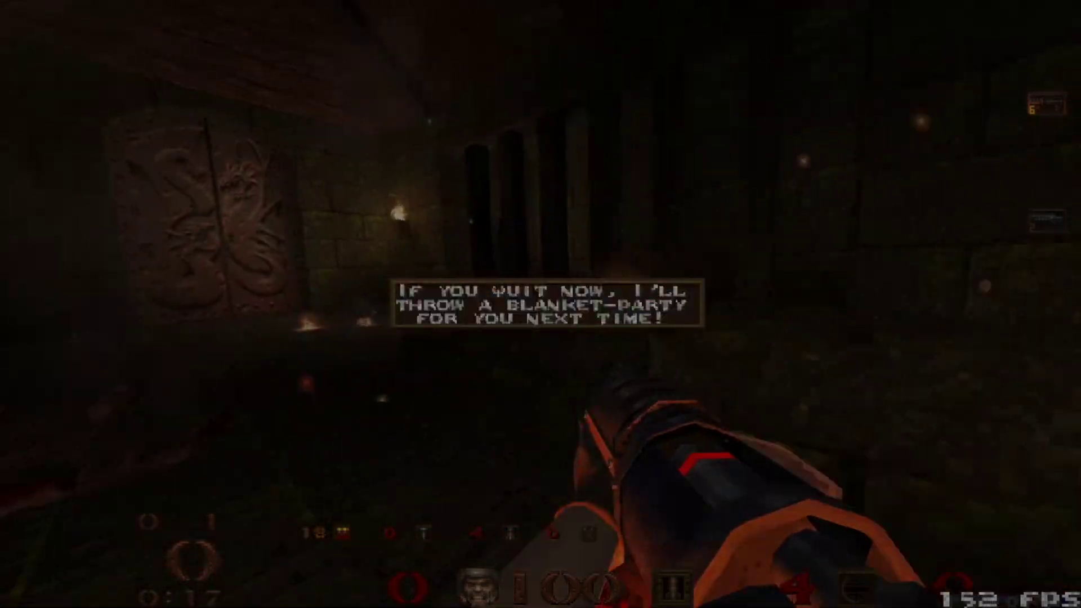
pyautogui.press('y')
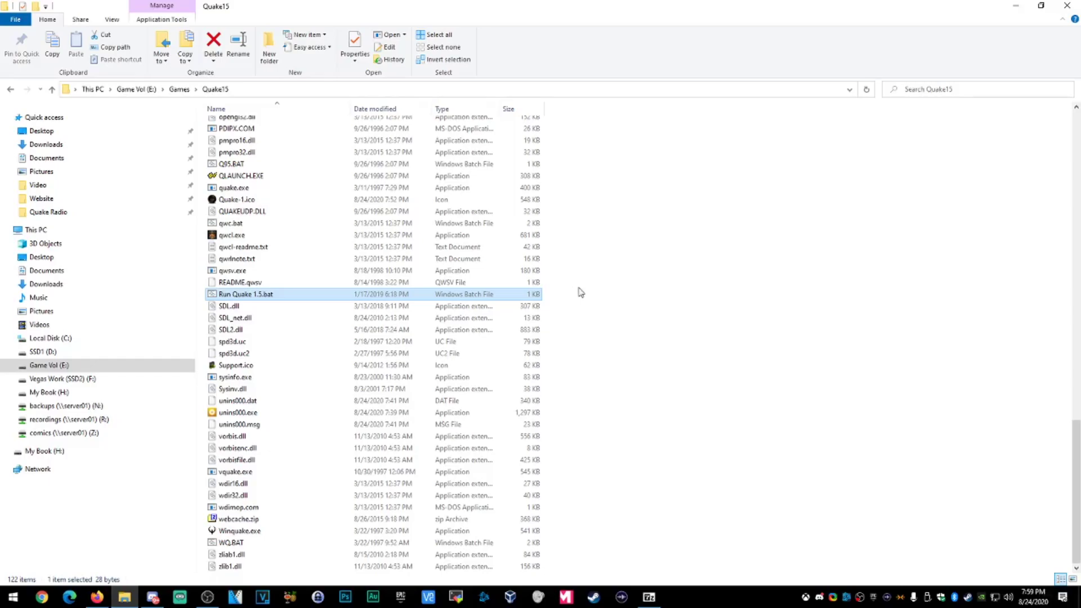
pyautogui.scroll(20, 661, 379)
pyautogui.scroll(3, 619, 330)
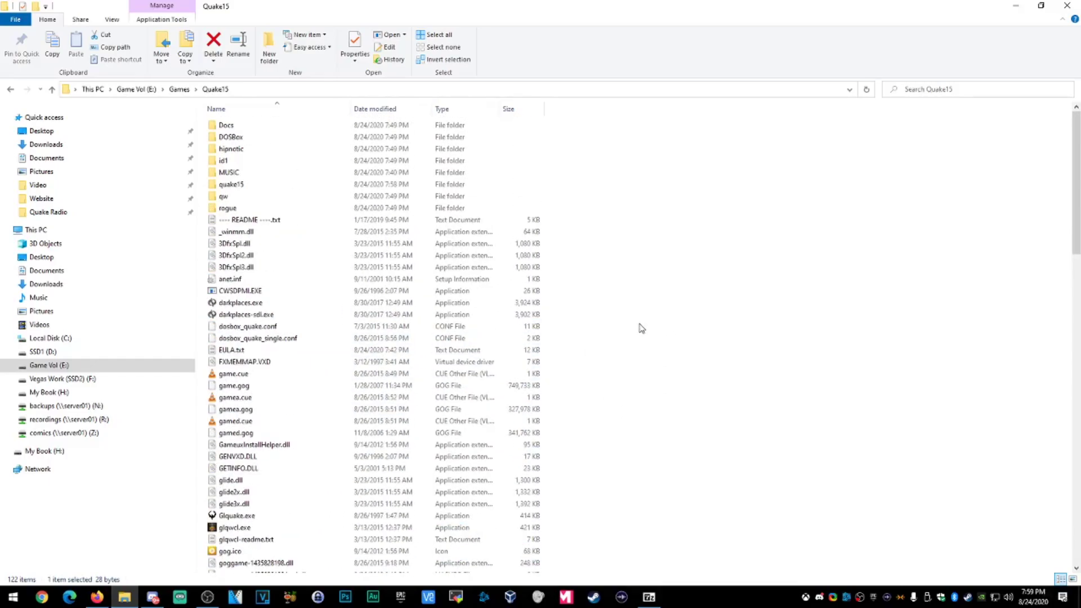